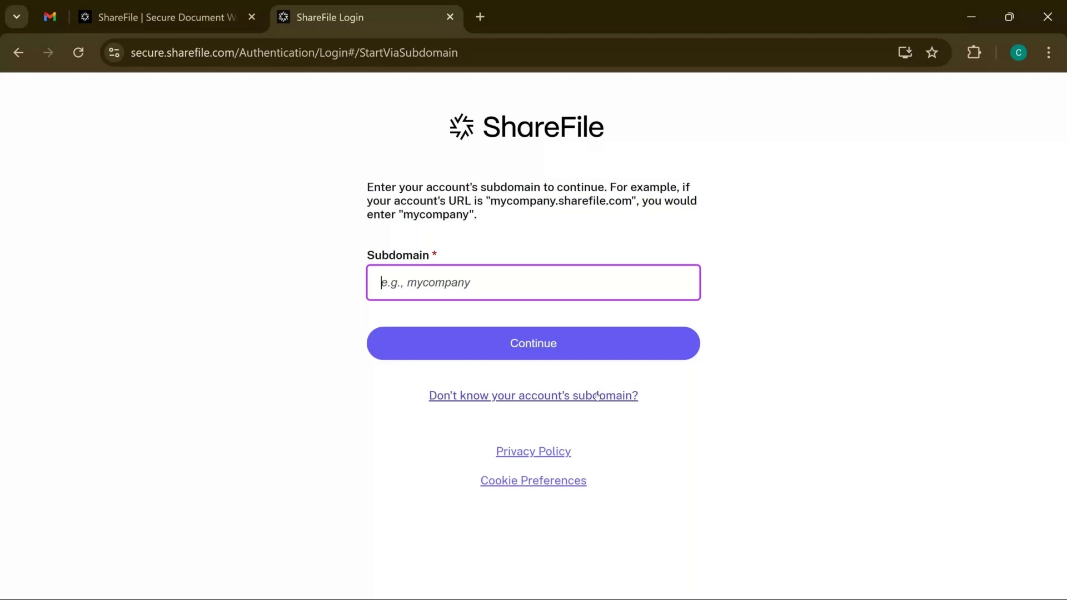
On the forgot-subdomain page, enter the account's email address, fixing a typo
left_click(596, 396)
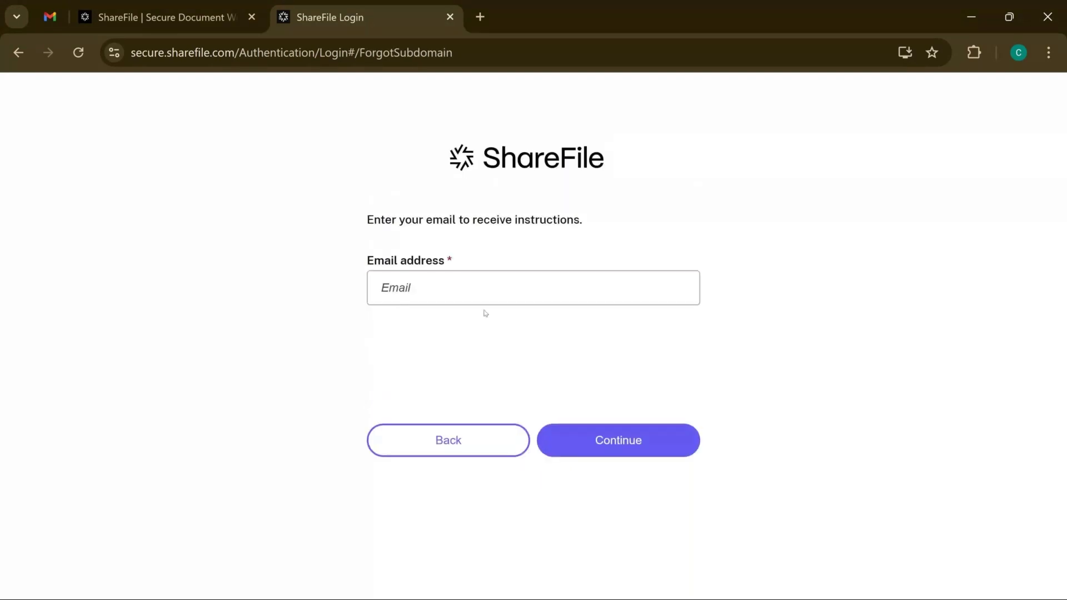
left_click(481, 293)
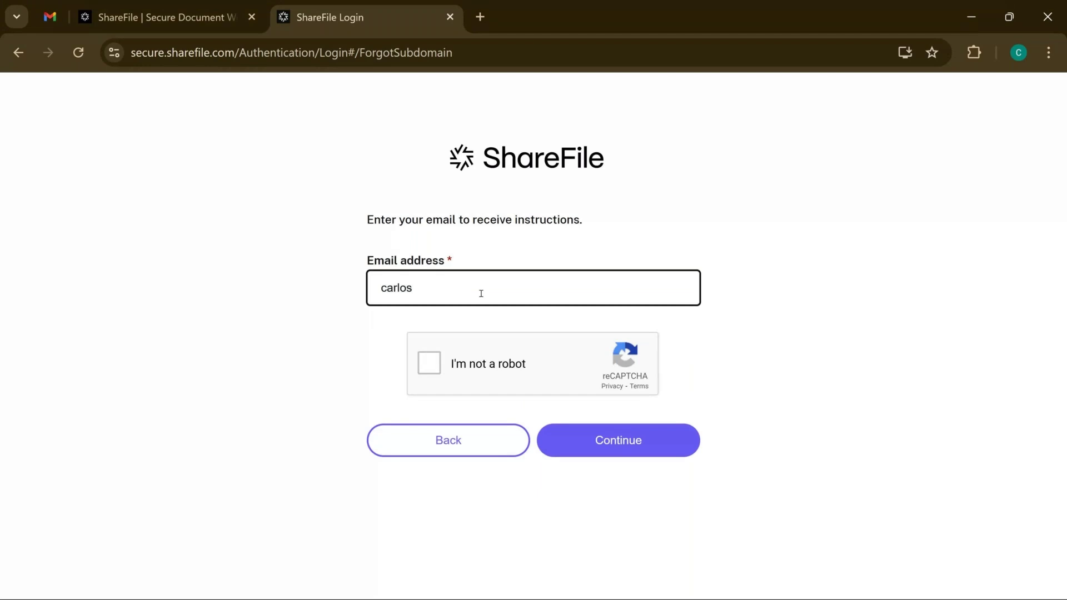
Pass the reCAPTCHA by selecting the bus pictures across two rounds
left_click(434, 361)
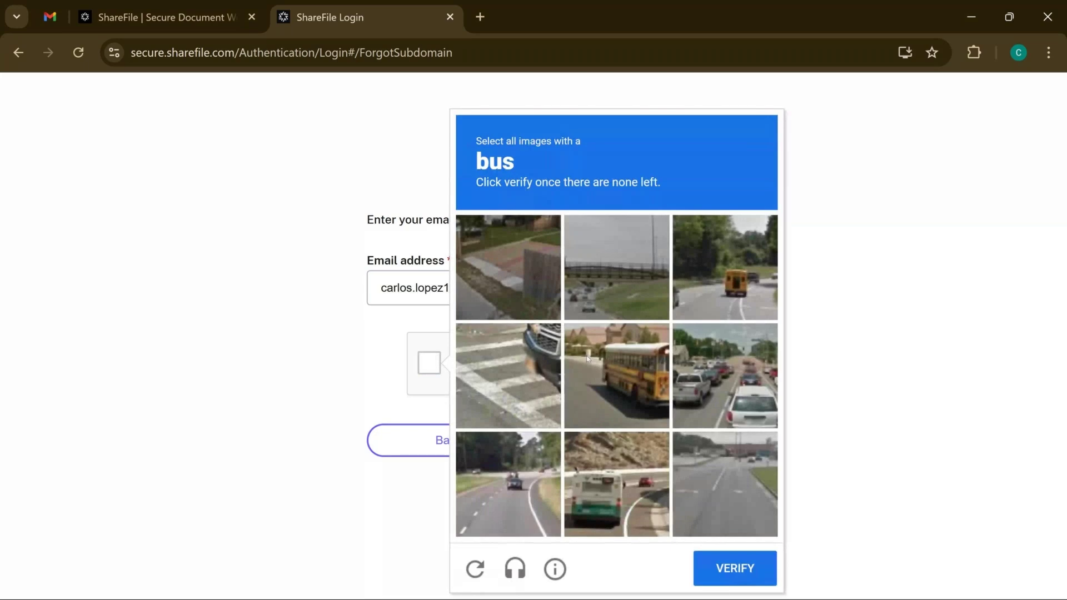
left_click(587, 353)
left_click(736, 269)
left_click(611, 484)
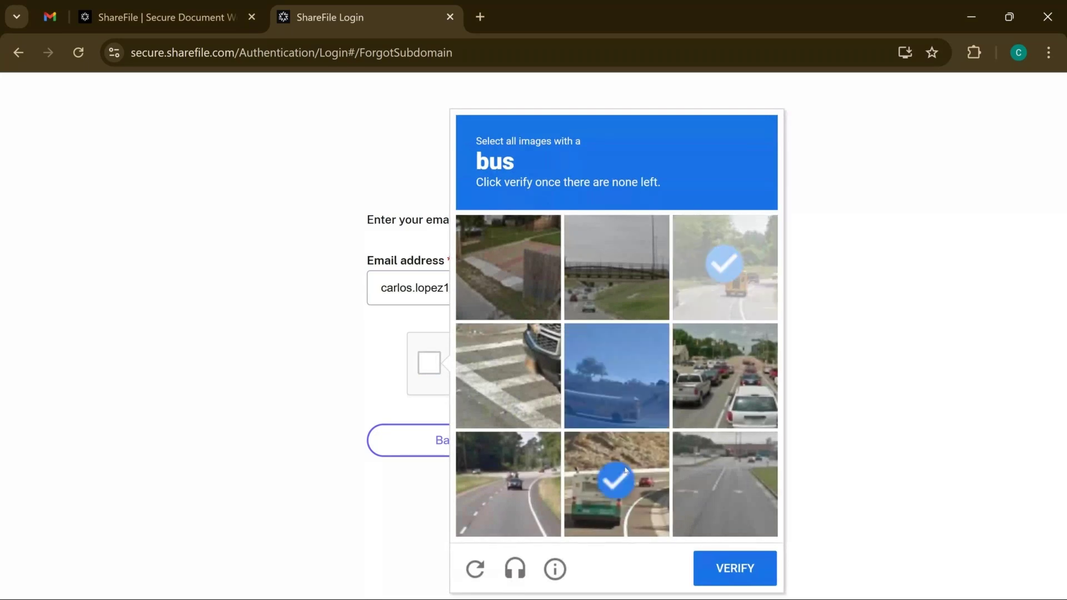
left_click(743, 567)
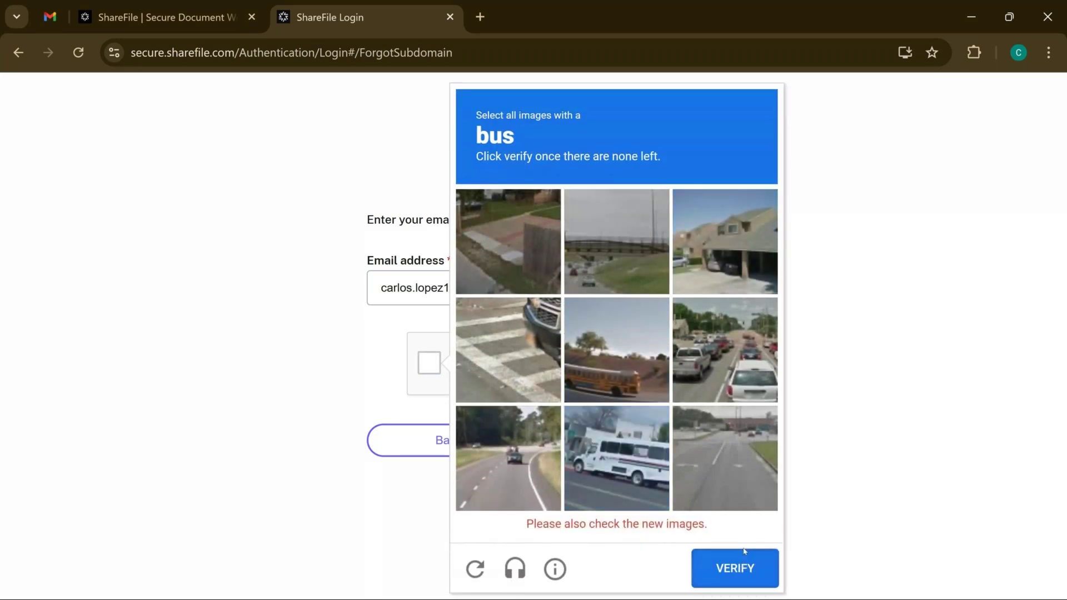
left_click(615, 356)
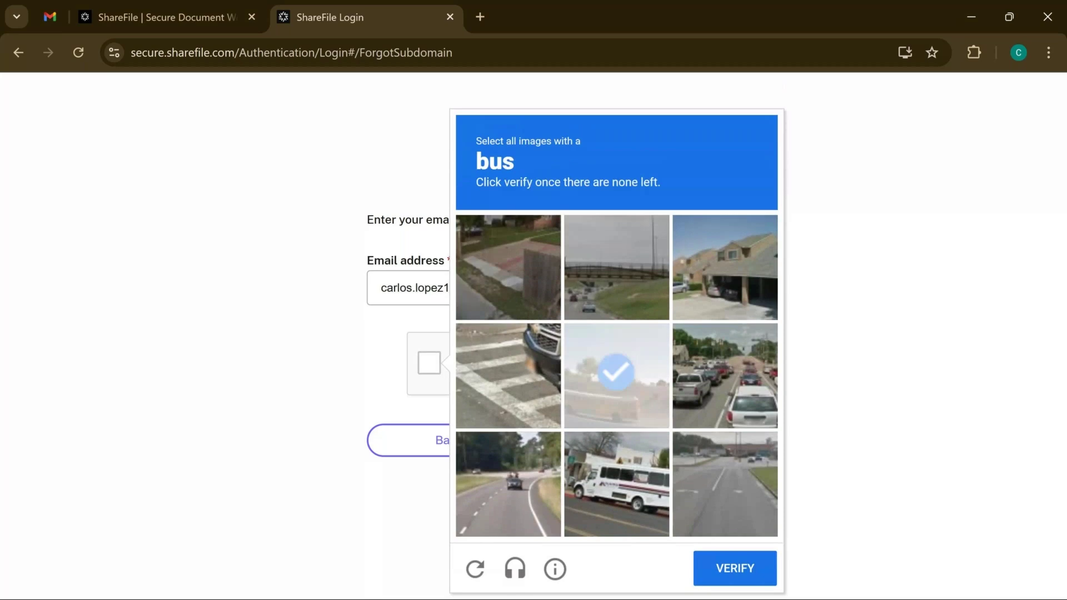
left_click(735, 559)
Submit the subdomain reminder request, then switch to the Gmail inbox
left_click(642, 452)
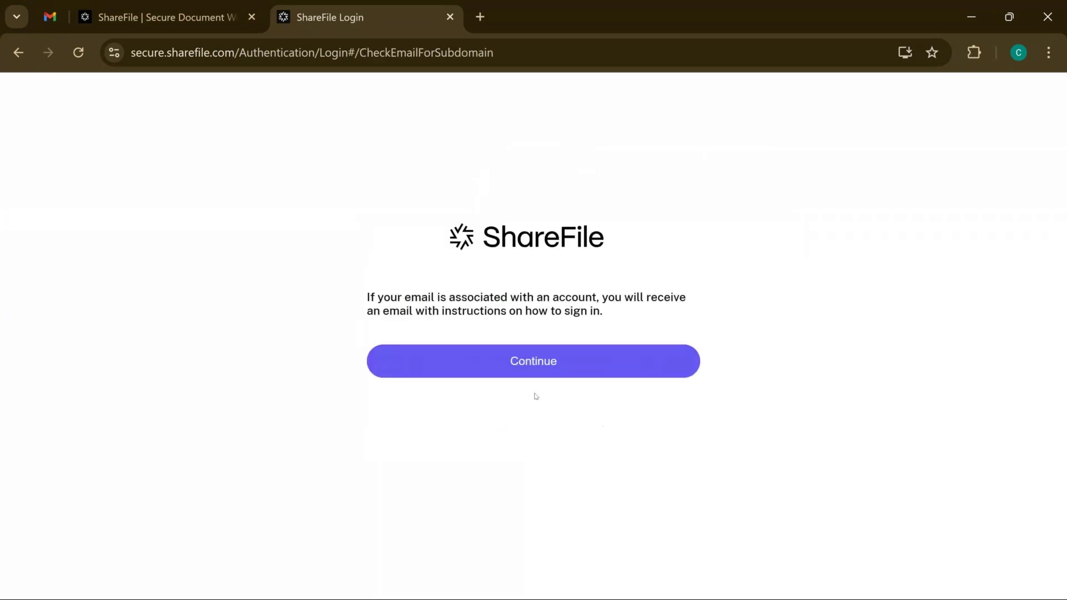
left_click(491, 375)
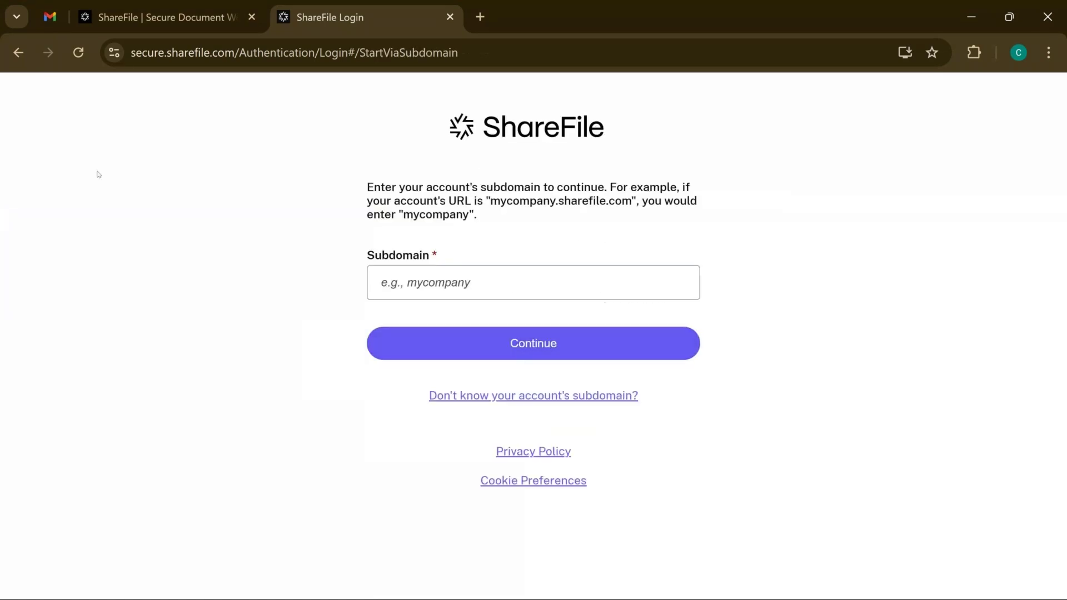
left_click(52, 18)
left_click(897, 146)
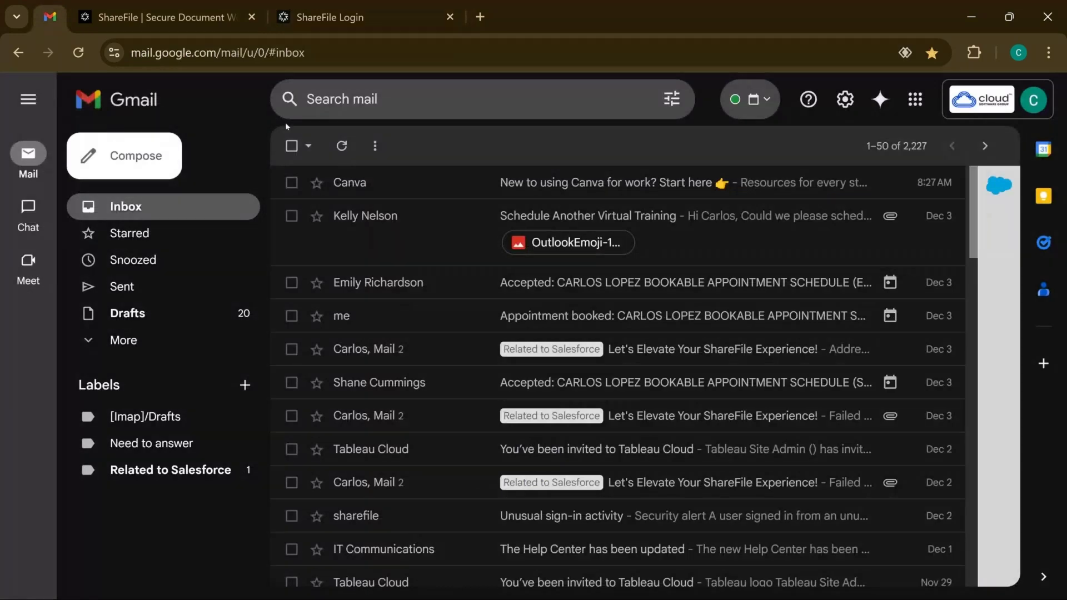
left_click(336, 158)
Back on the ShareFile login tab, reopen the forgot-subdomain form and enter the account's email
left_click(371, 28)
left_click(553, 398)
left_click(458, 294)
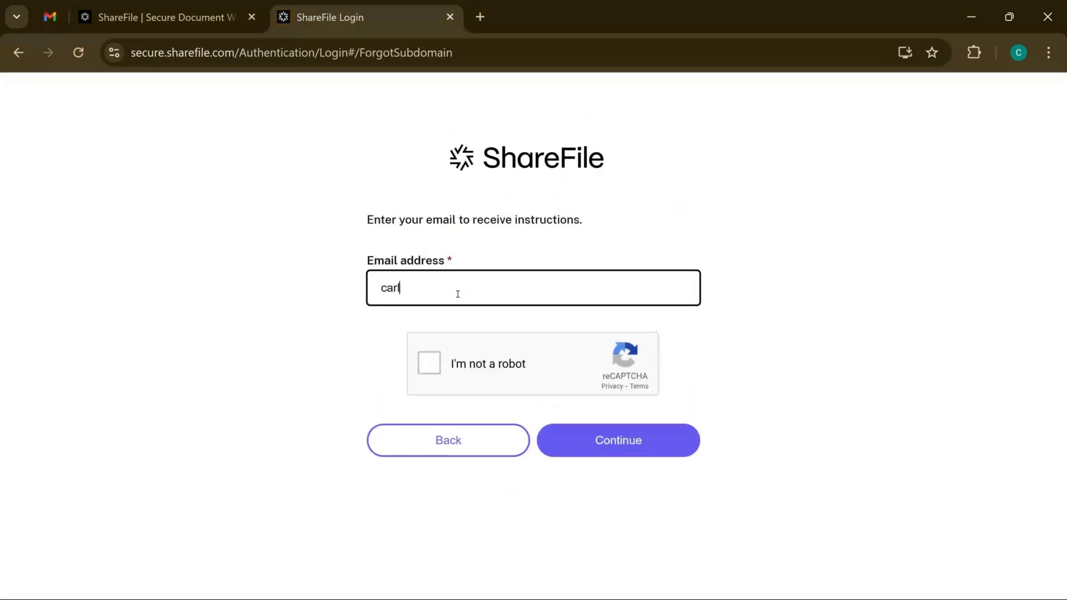
Pass the stairs reCAPTCHA and resubmit the subdomain reminder request
left_click(433, 364)
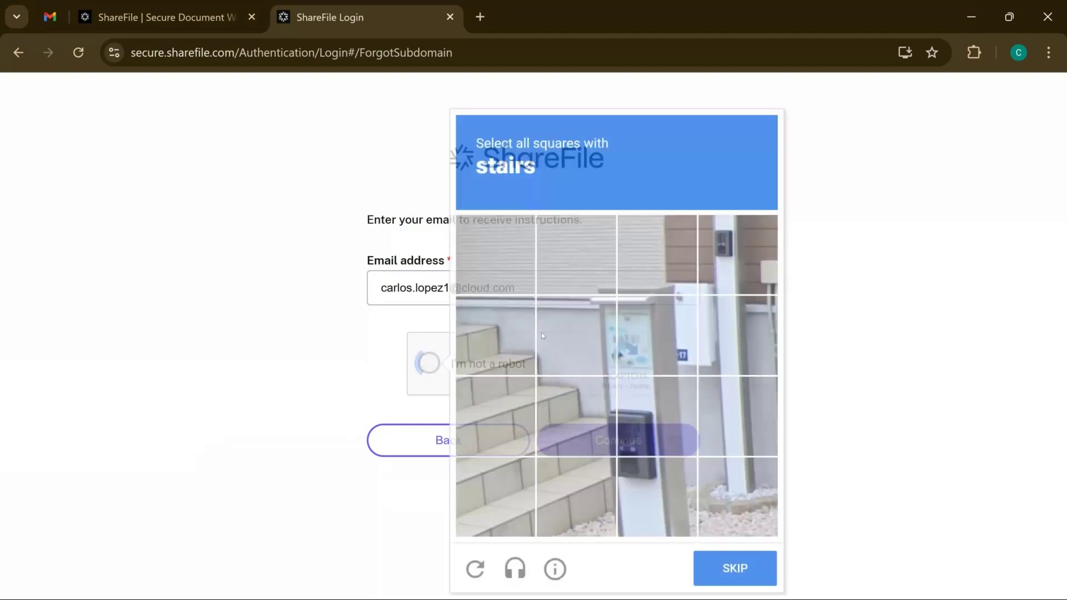
left_click(542, 335)
left_click(495, 335)
left_click(495, 415)
left_click(577, 415)
left_click(495, 496)
left_click(576, 496)
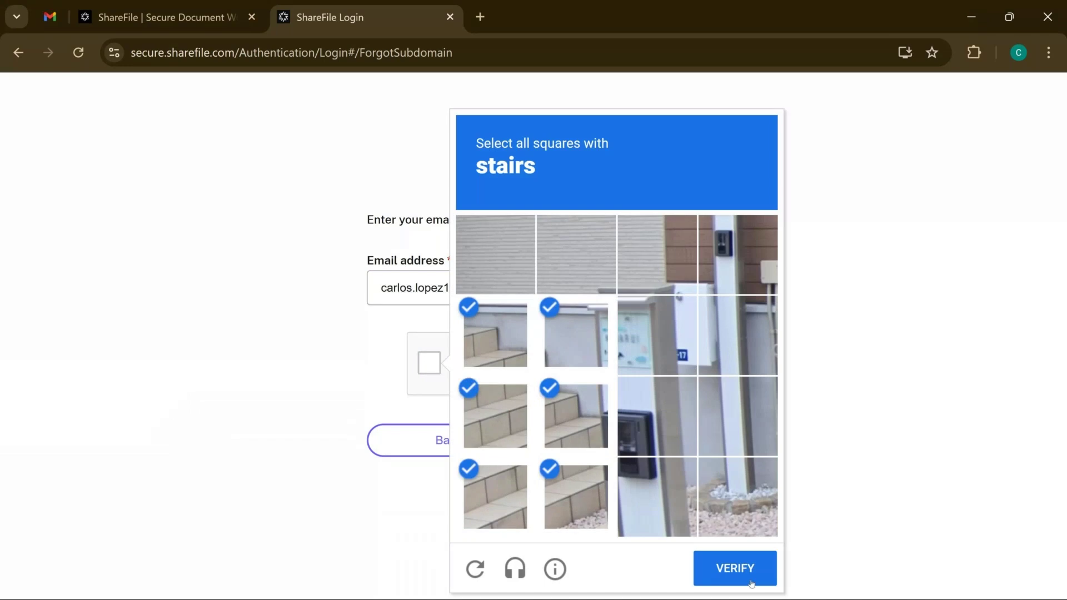
left_click(727, 566)
left_click(645, 451)
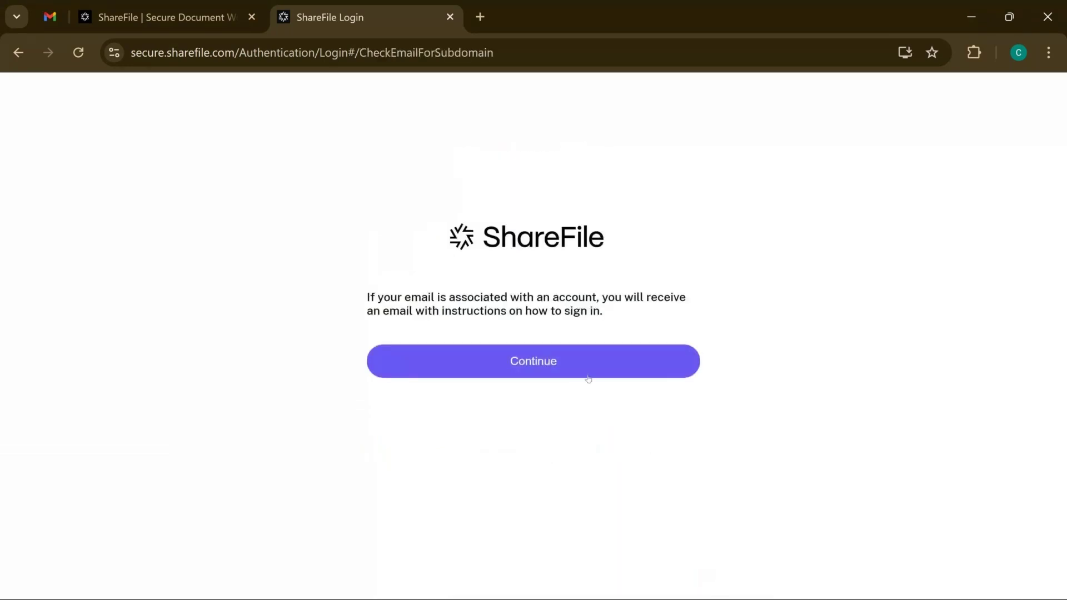
left_click(589, 374)
key("ctrl+1")
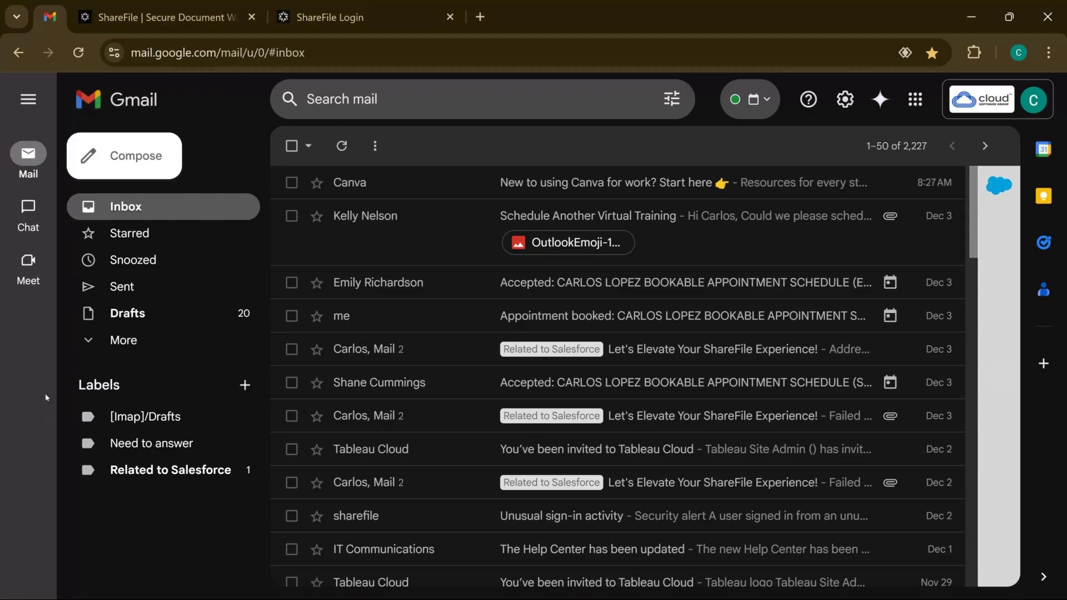
key("ctrl+3")
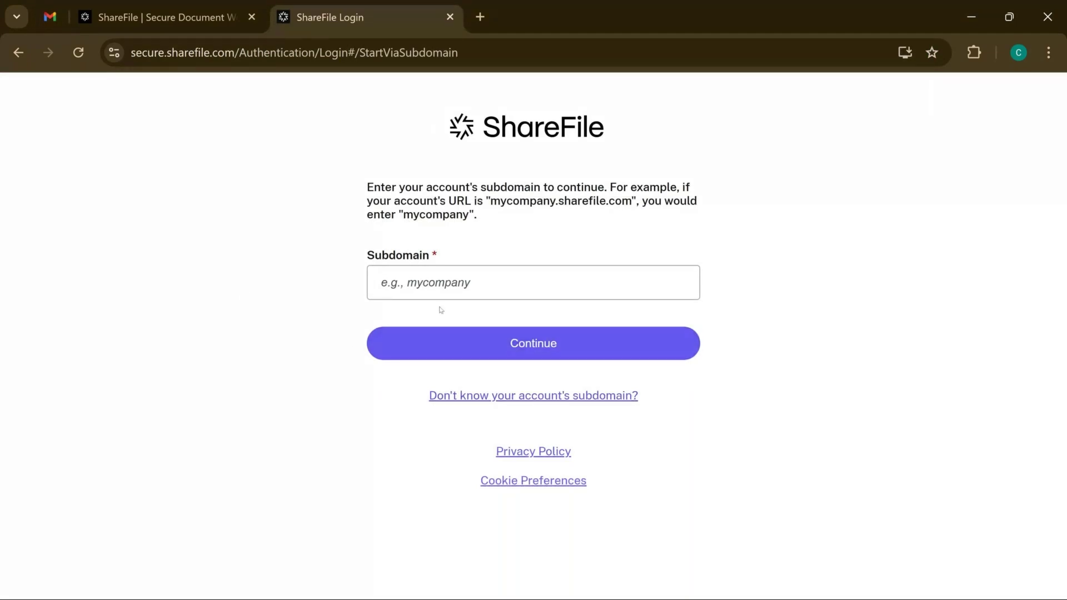
Enter the account's subdomain, continue, and return to ShareFile from the logout page
left_click(476, 298)
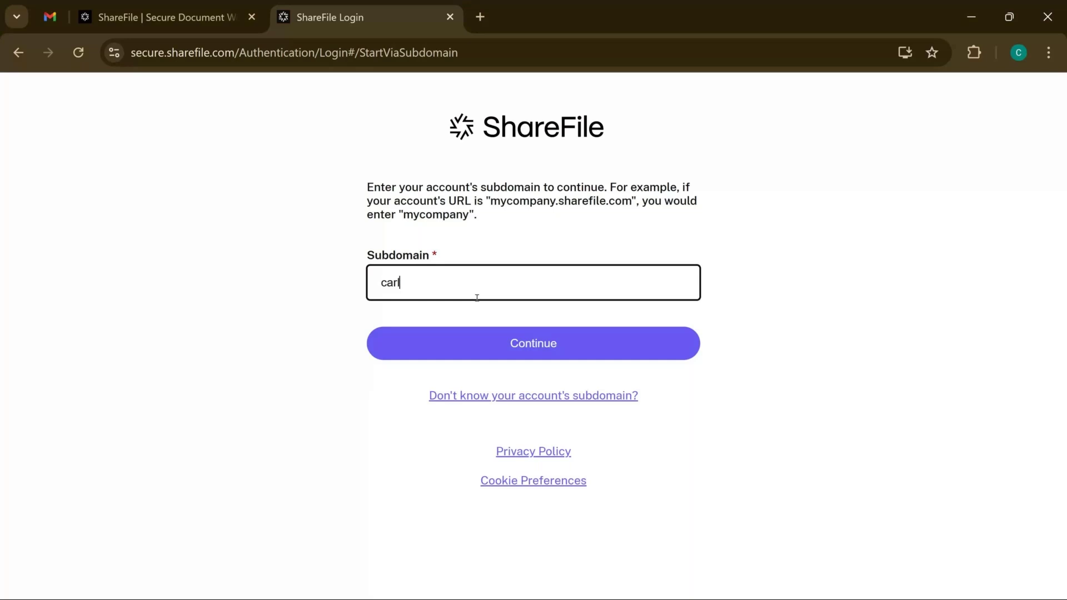
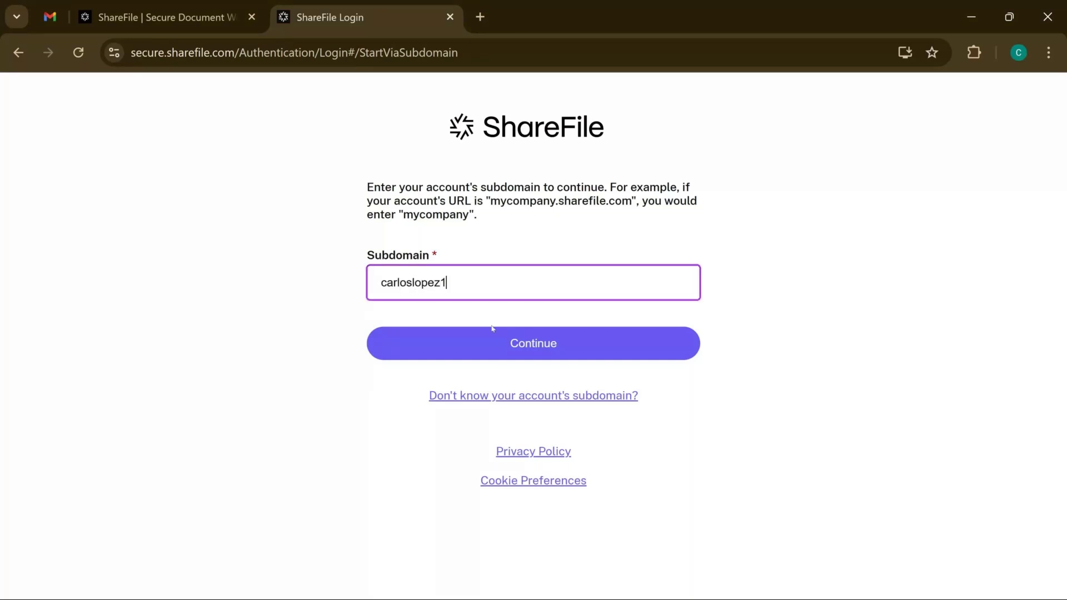
left_click(505, 338)
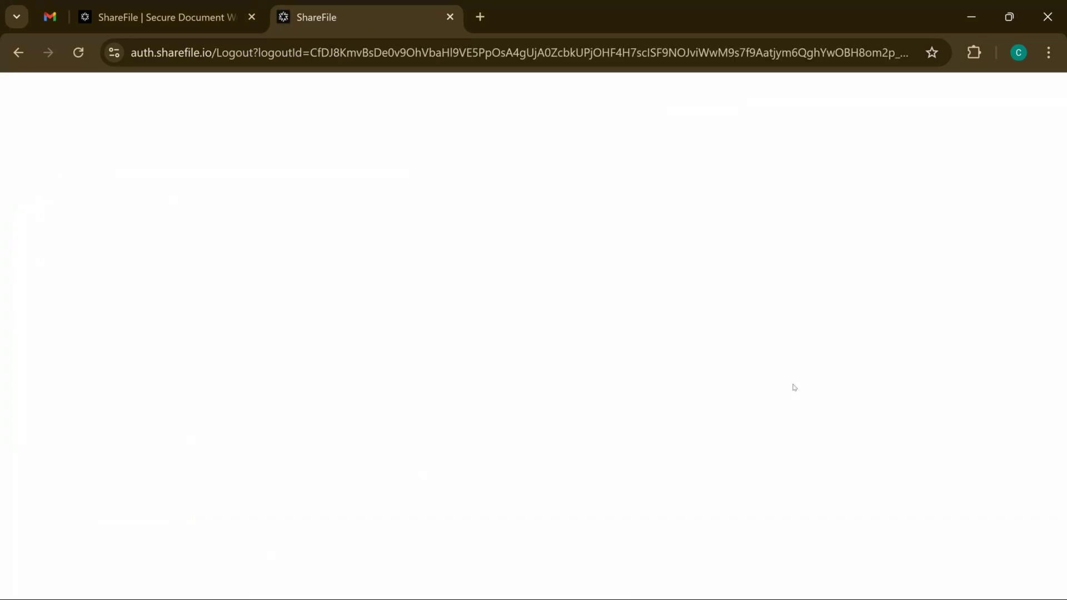
left_click(631, 401)
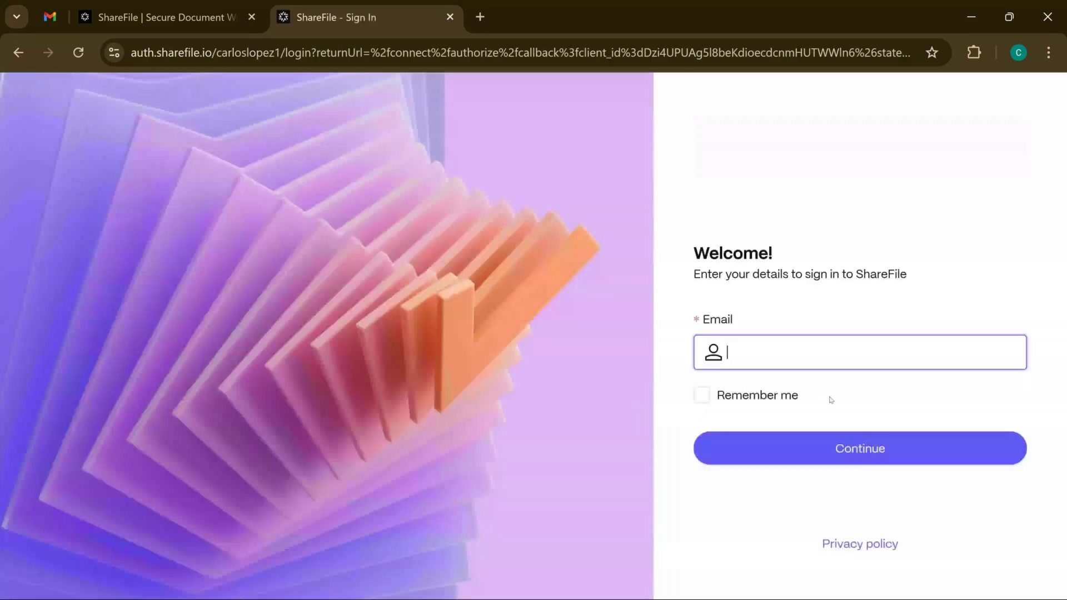
Replace the prefilled email with the account's correct address and submit it to reach the password step
left_click(814, 352)
left_click(866, 320)
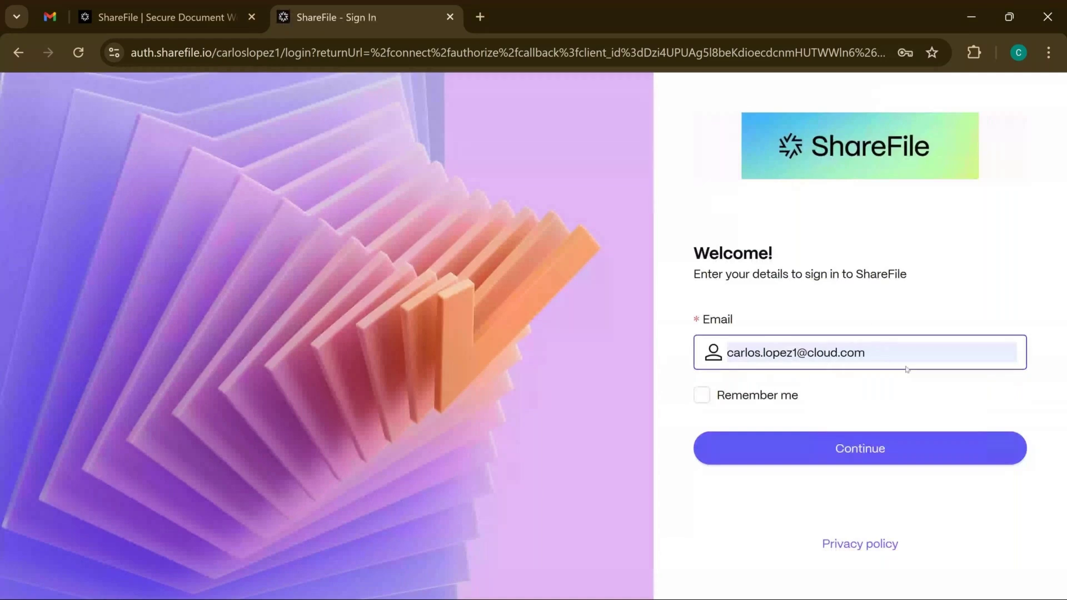
left_click(699, 355)
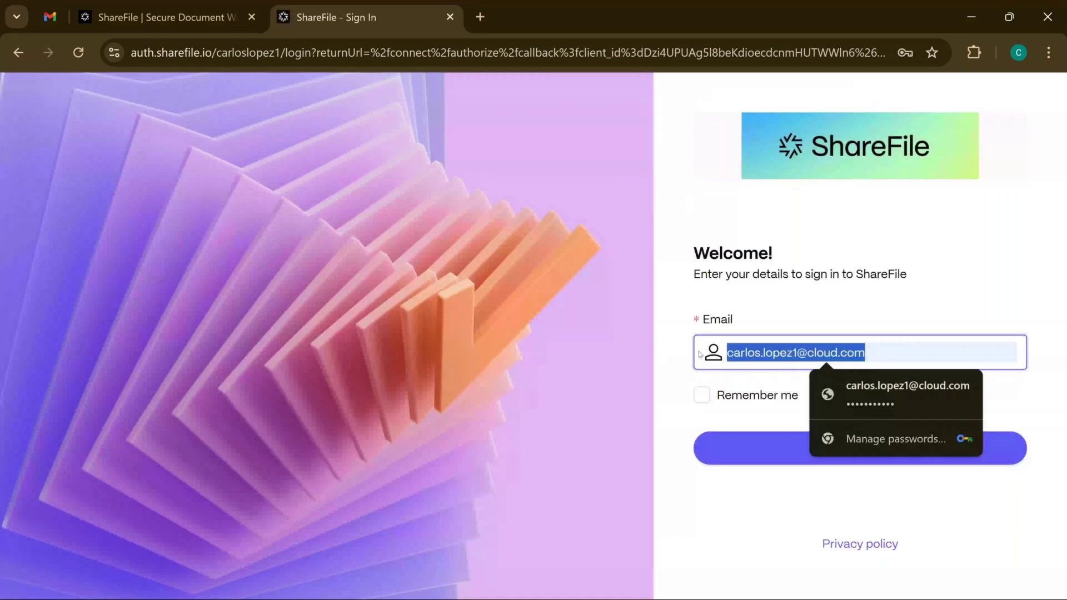
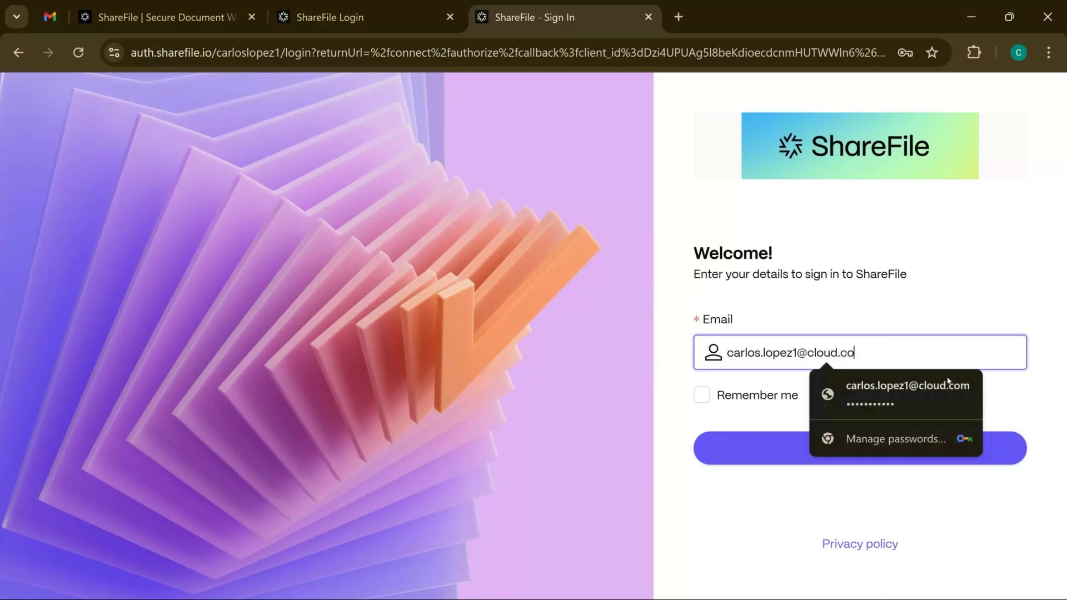
key("Return")
left_click(791, 351)
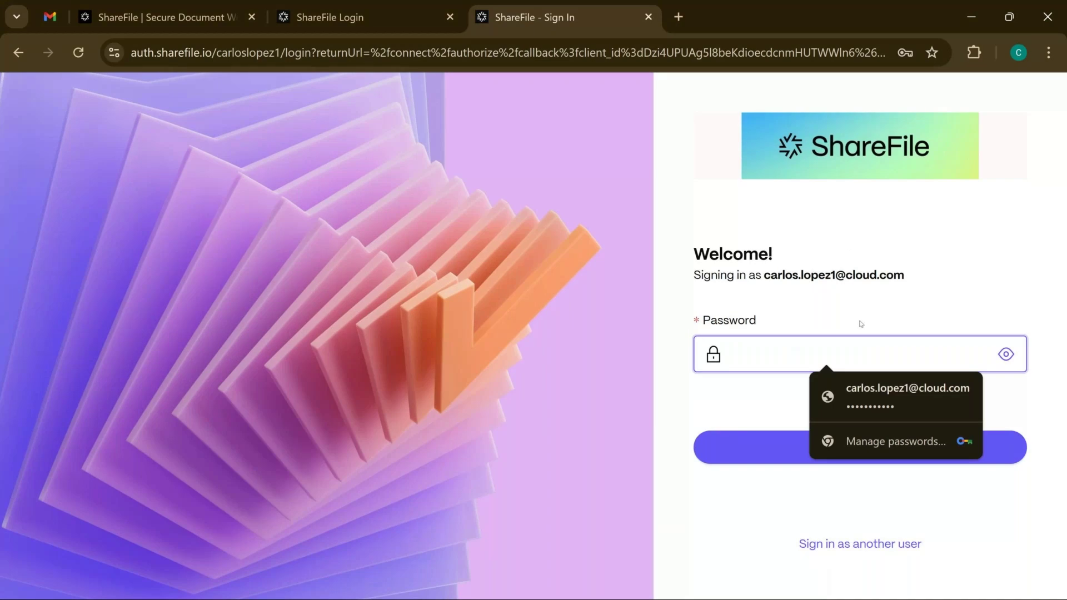
left_click(787, 379)
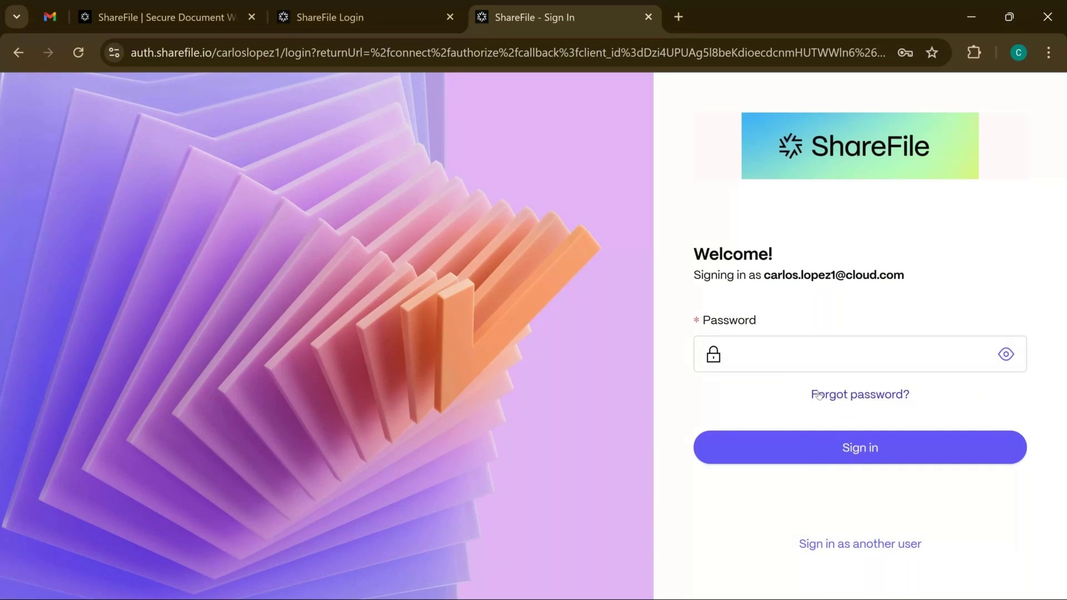
Request a password-reset email, passing the bicycle reCAPTCHA, then go back to sign in
left_click(820, 395)
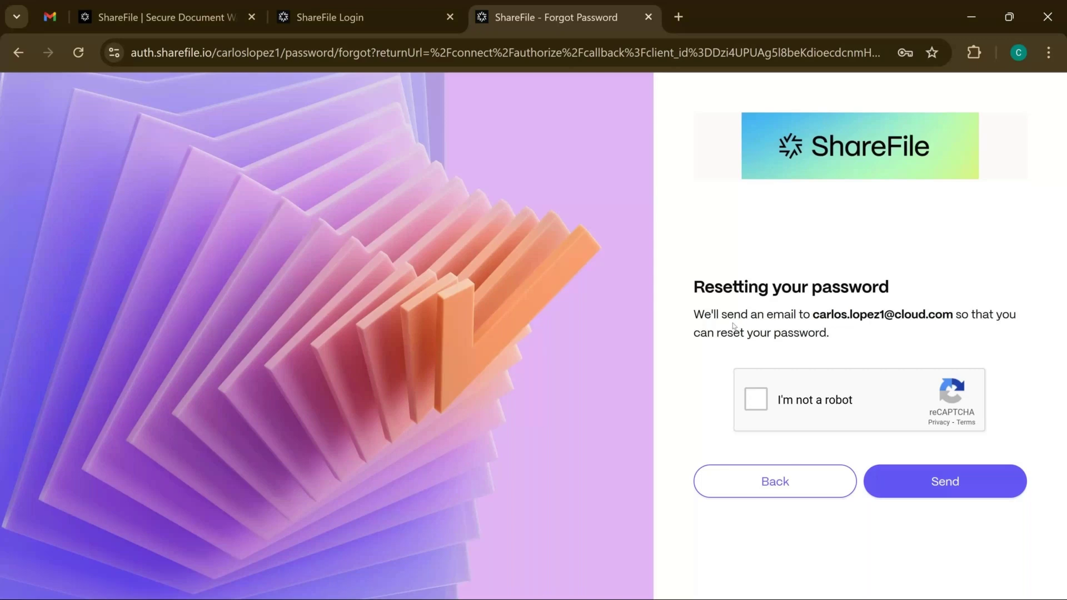
left_click(762, 409)
left_click(570, 266)
left_click(678, 375)
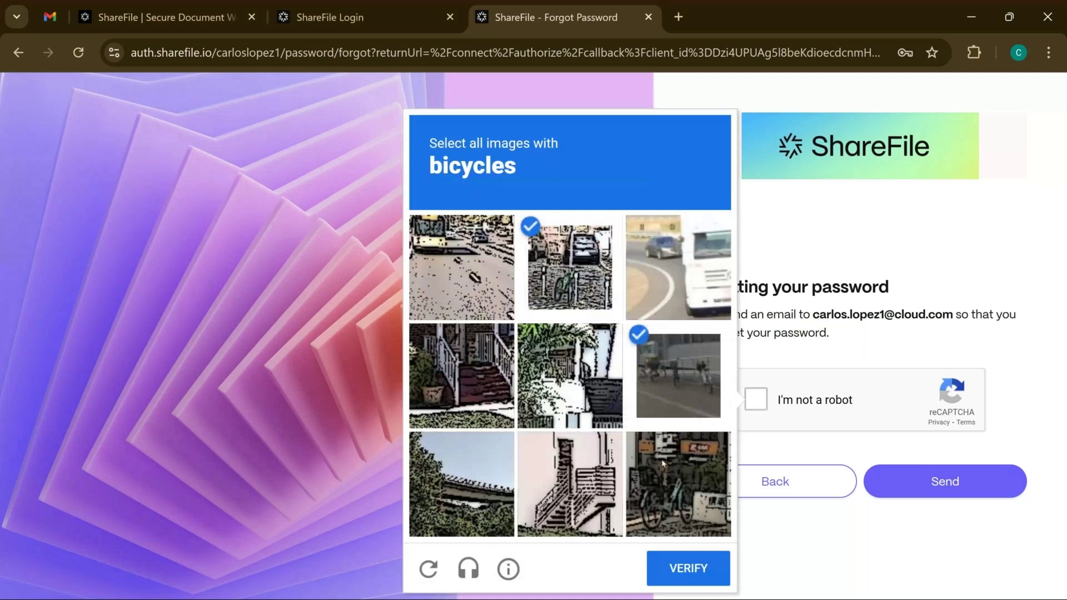
left_click(662, 462)
left_click(688, 568)
left_click(962, 480)
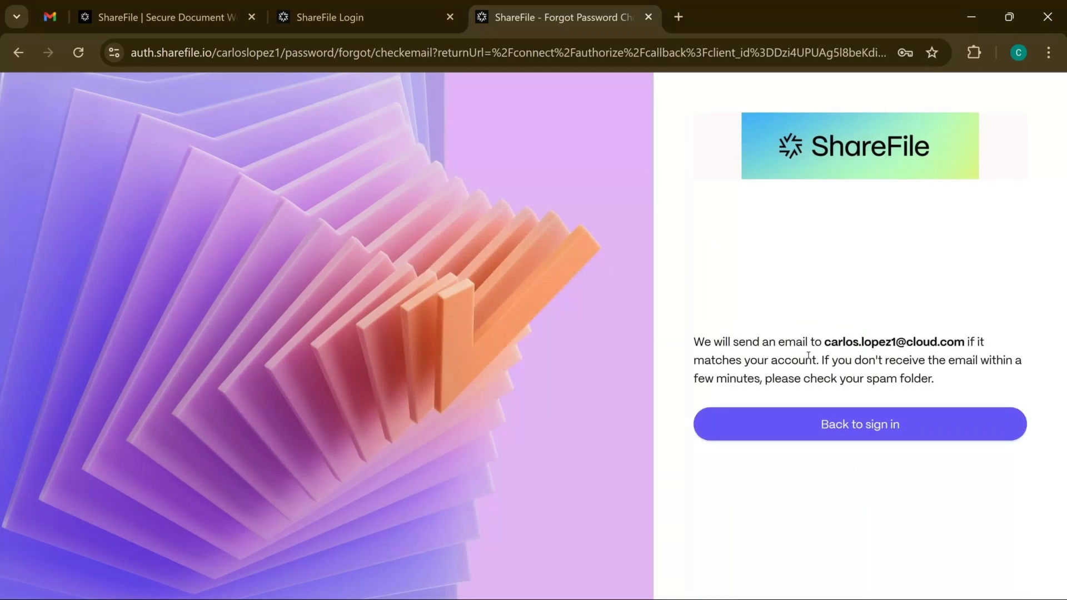
left_click(827, 413)
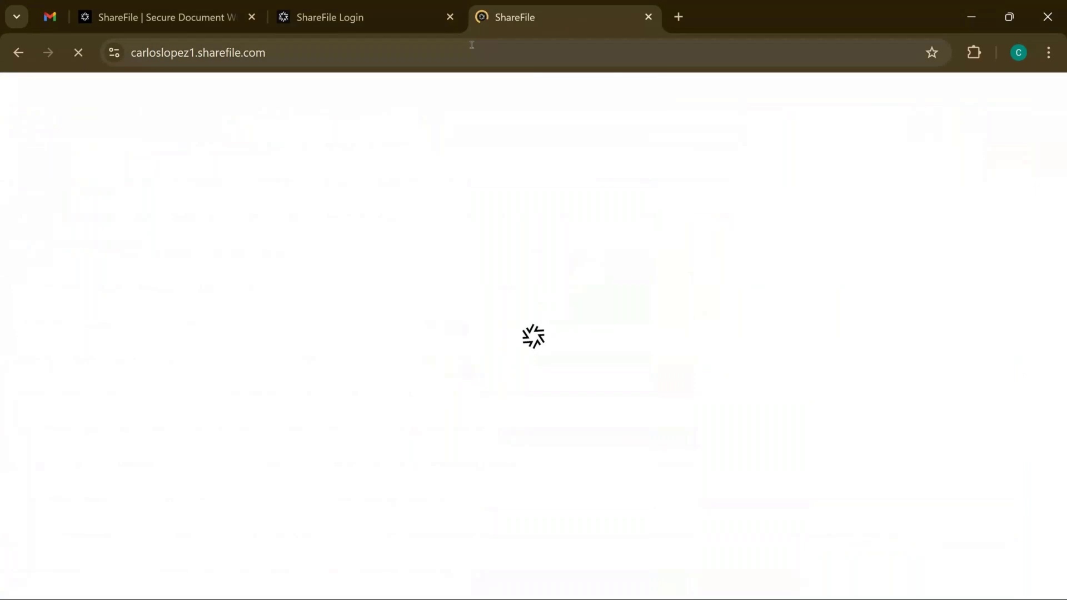
Close the old login tab and scroll through the loaded ShareFile dashboard
left_click(450, 17)
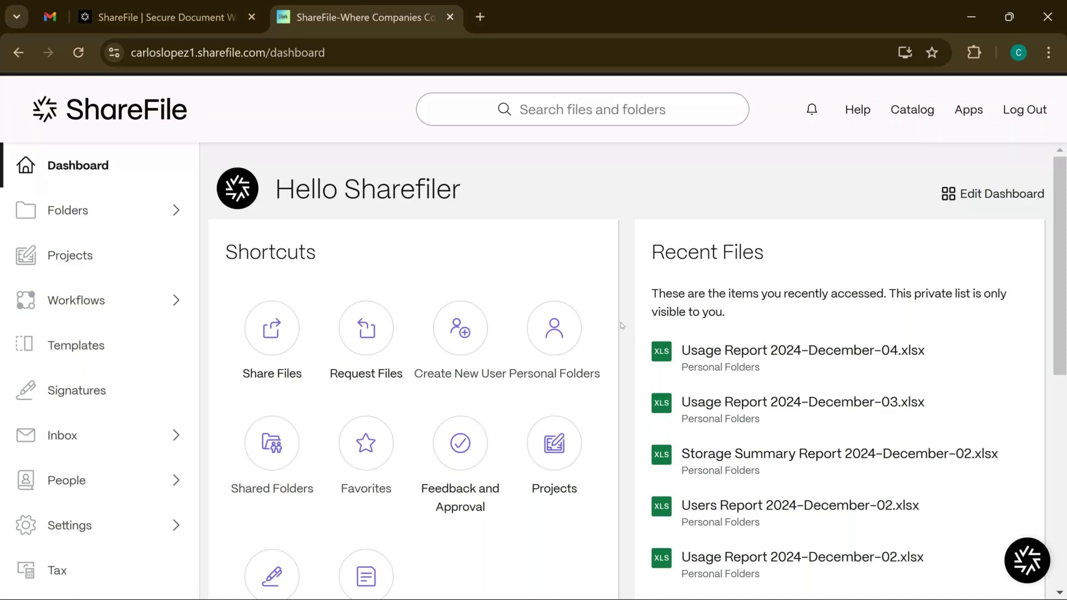
scroll(622, 325, "down", 2)
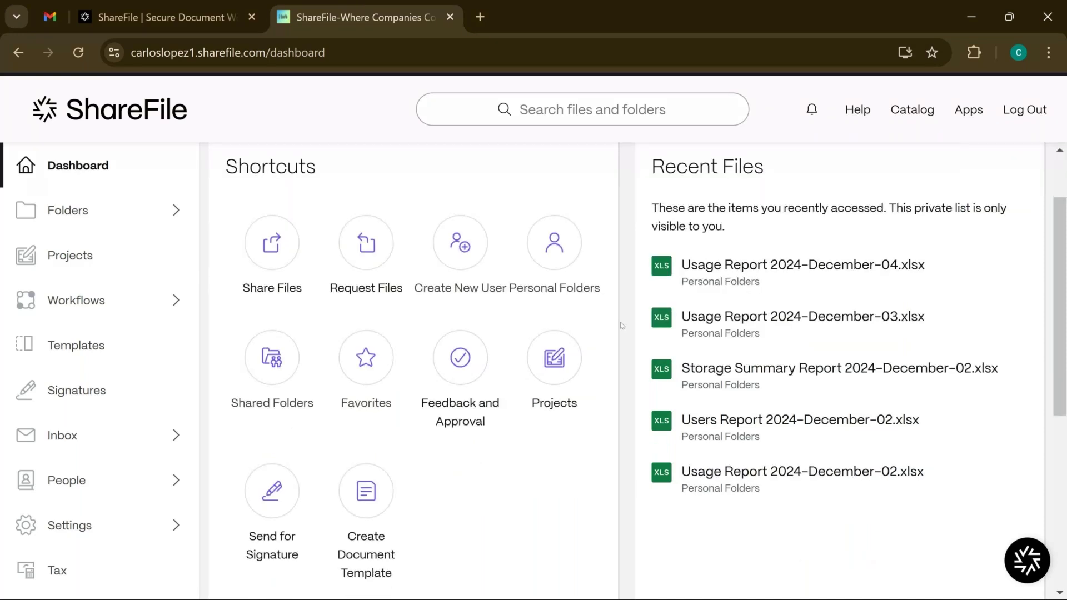
scroll(622, 324, "down", 6)
scroll(622, 325, "up", 4)
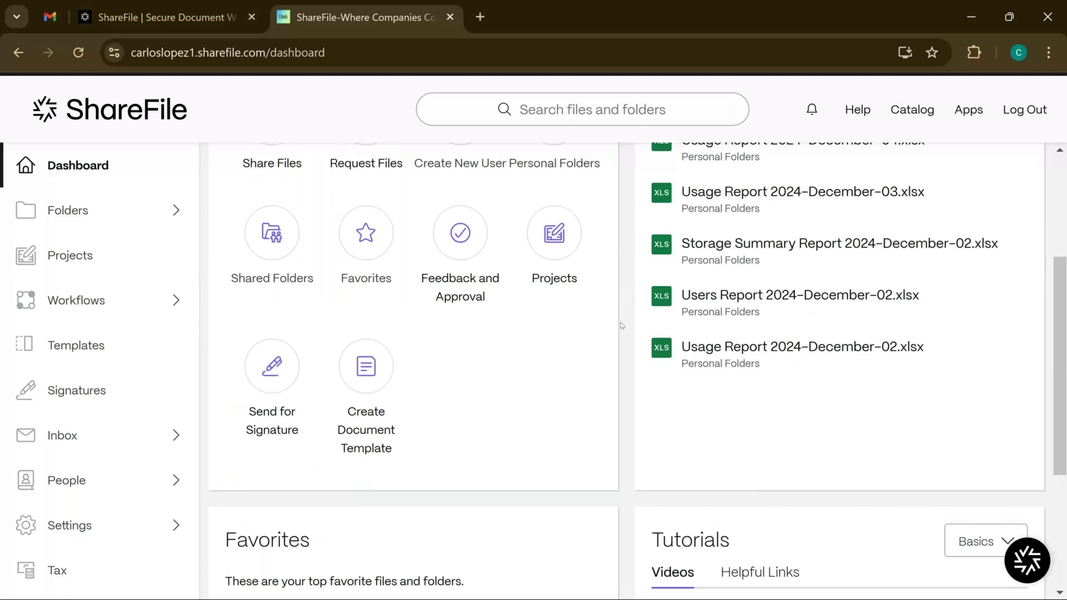
scroll(622, 325, "up", 1)
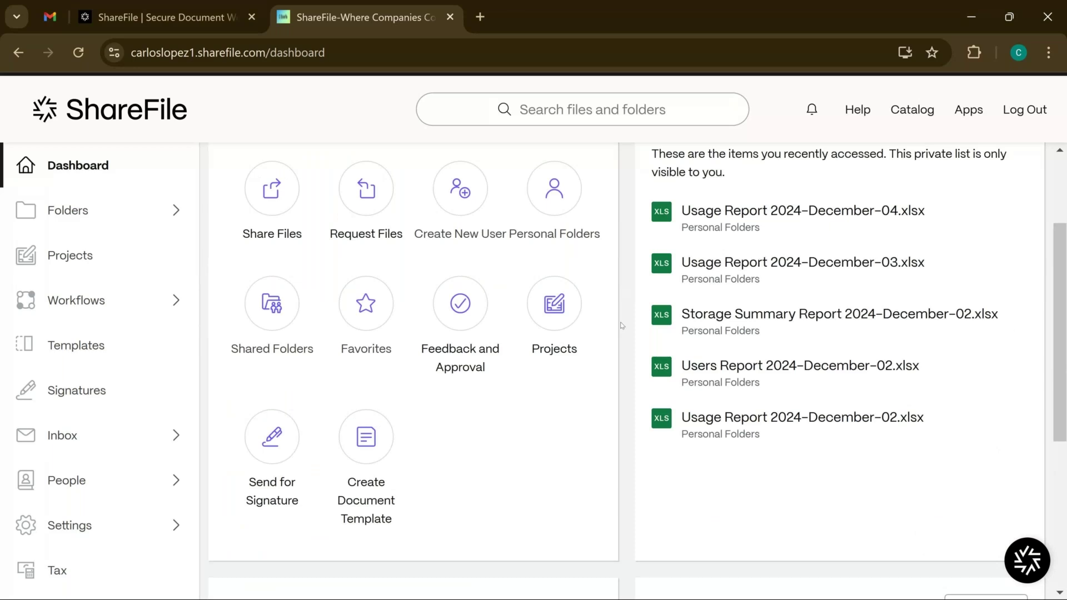
scroll(621, 324, "up", 2)
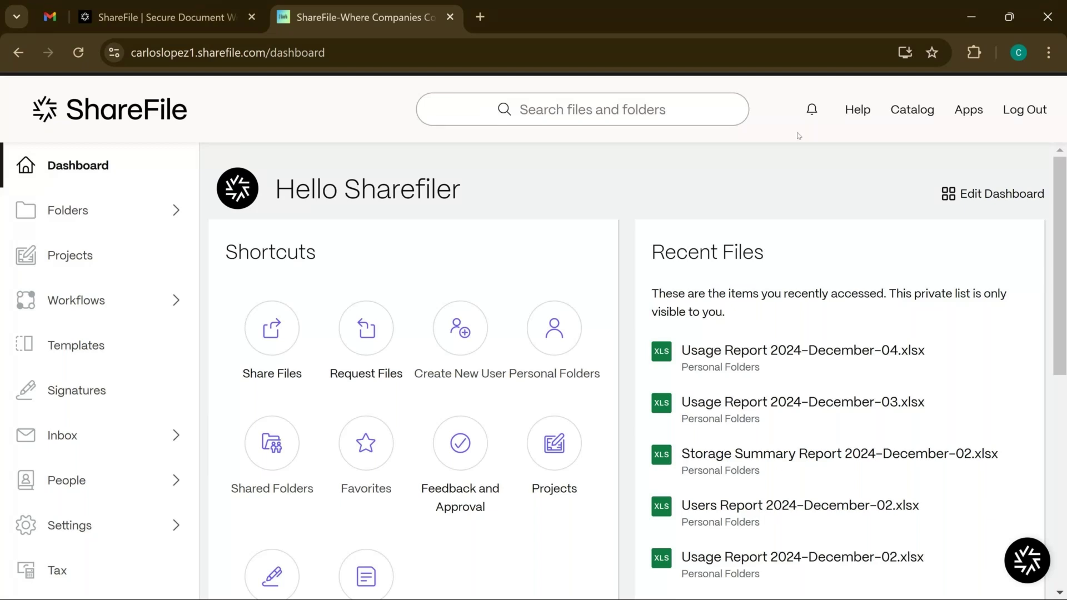
Check the empty Notifications panel, close it, and bring up the Help dialog
left_click(811, 110)
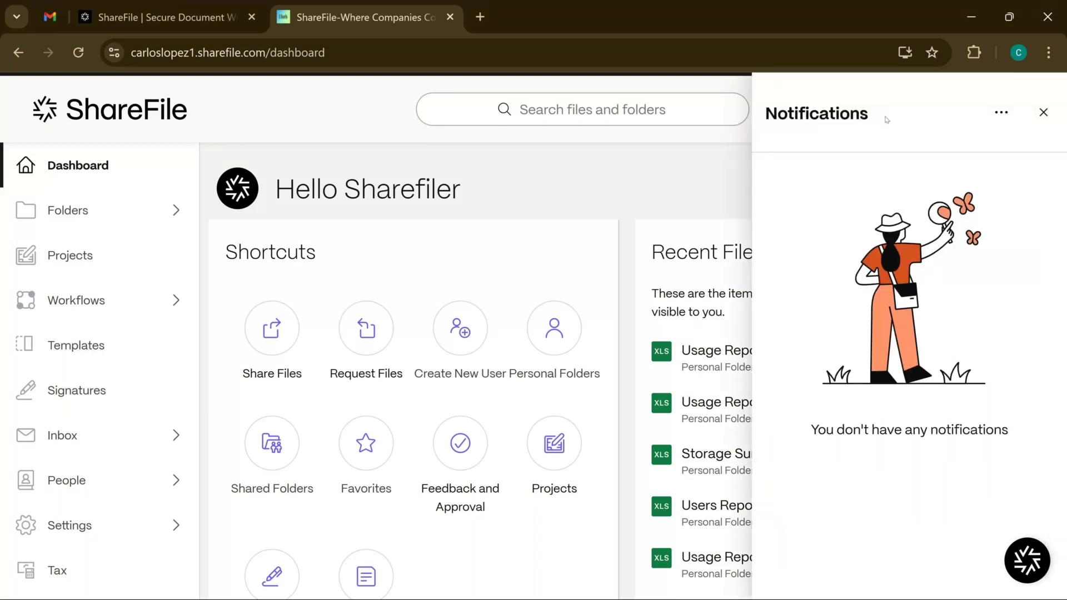
left_click(1042, 112)
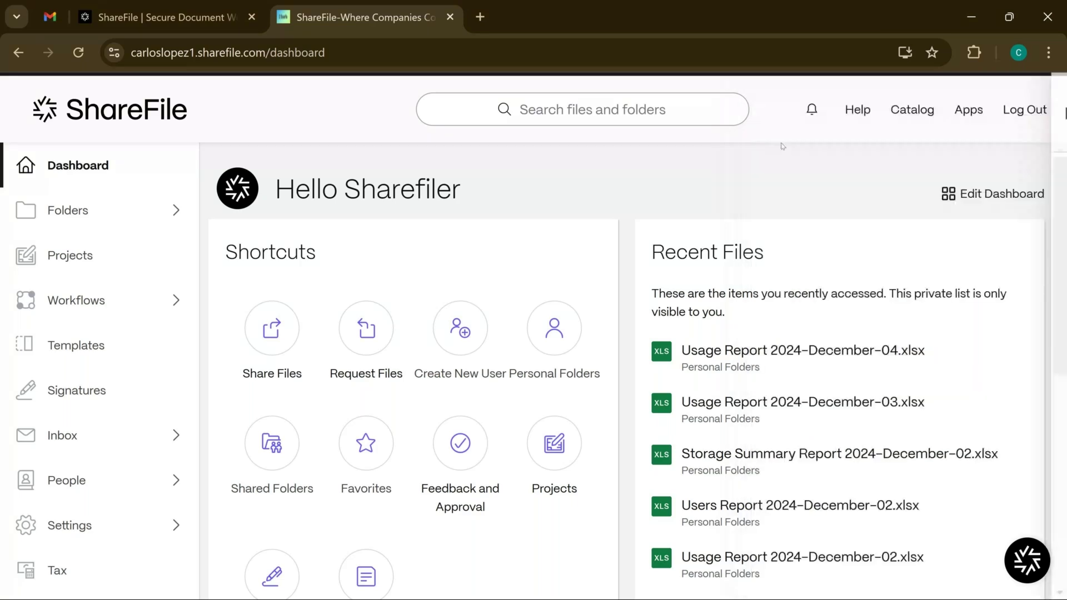
left_click(851, 113)
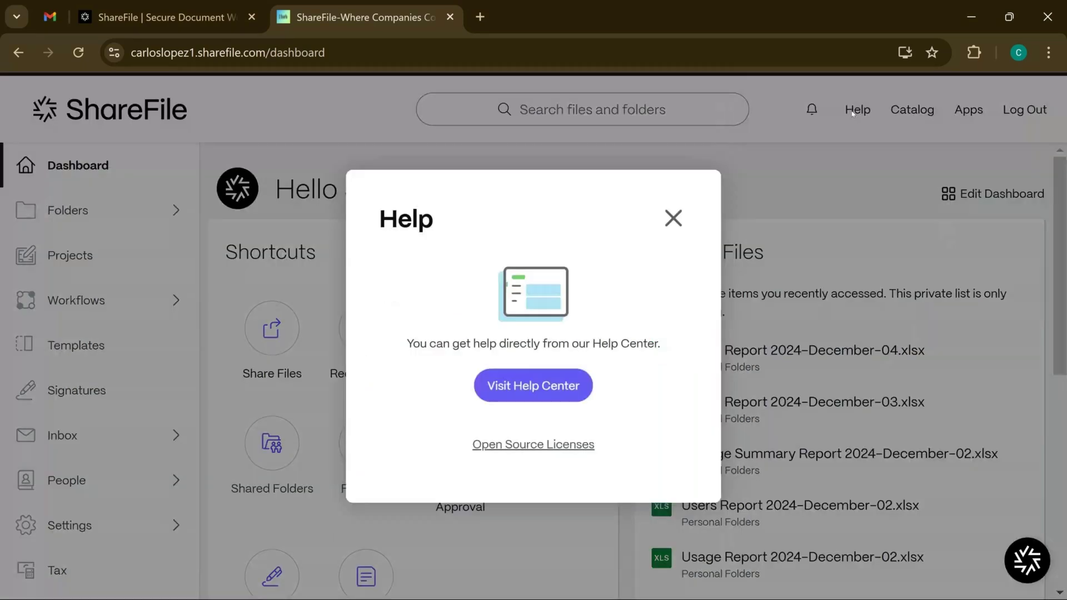
Browse the Help Center support page, then close the Help dialog on the dashboard
left_click(575, 392)
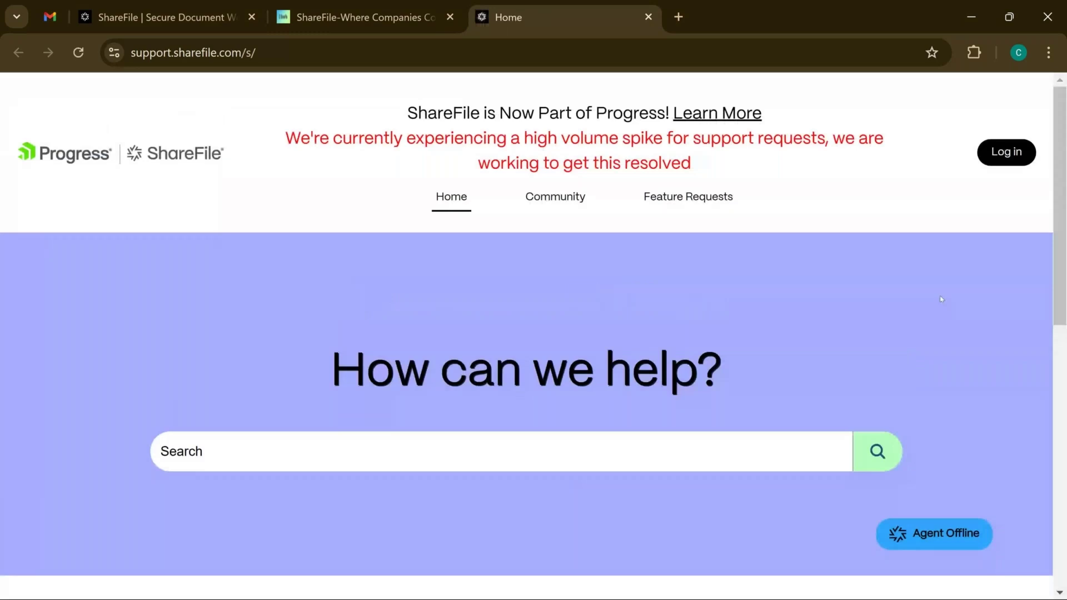
scroll(922, 295, "down", 1)
scroll(906, 293, "down", 3)
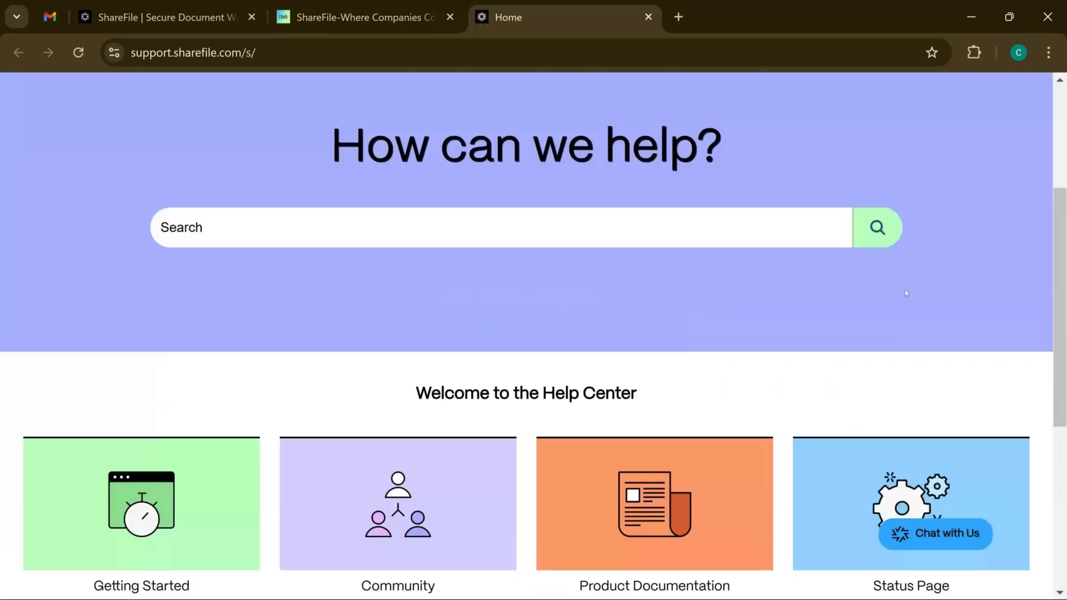
scroll(905, 293, "down", 2)
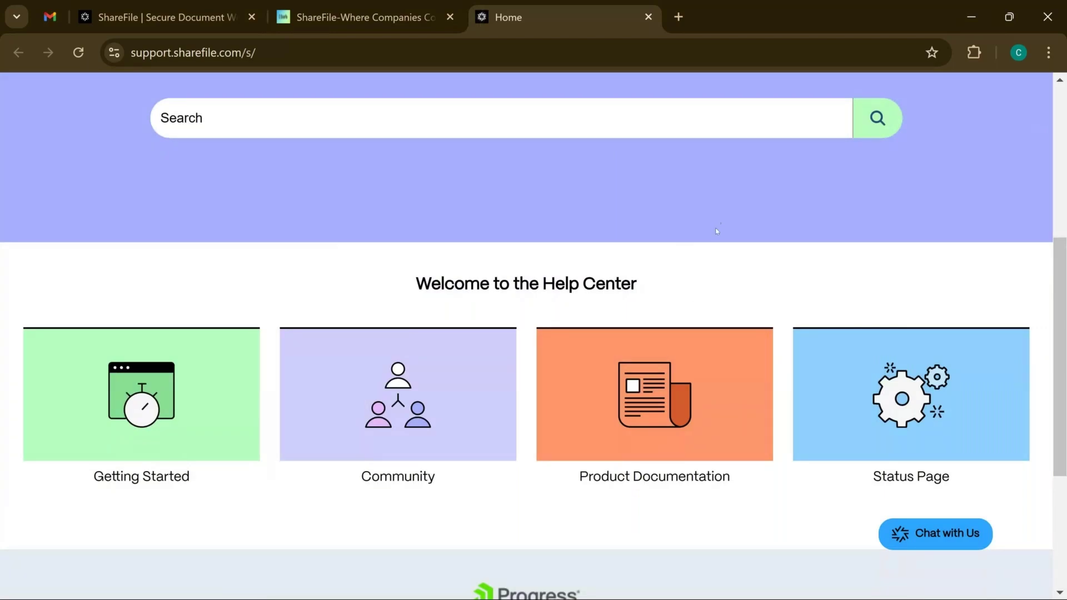
left_click(383, 26)
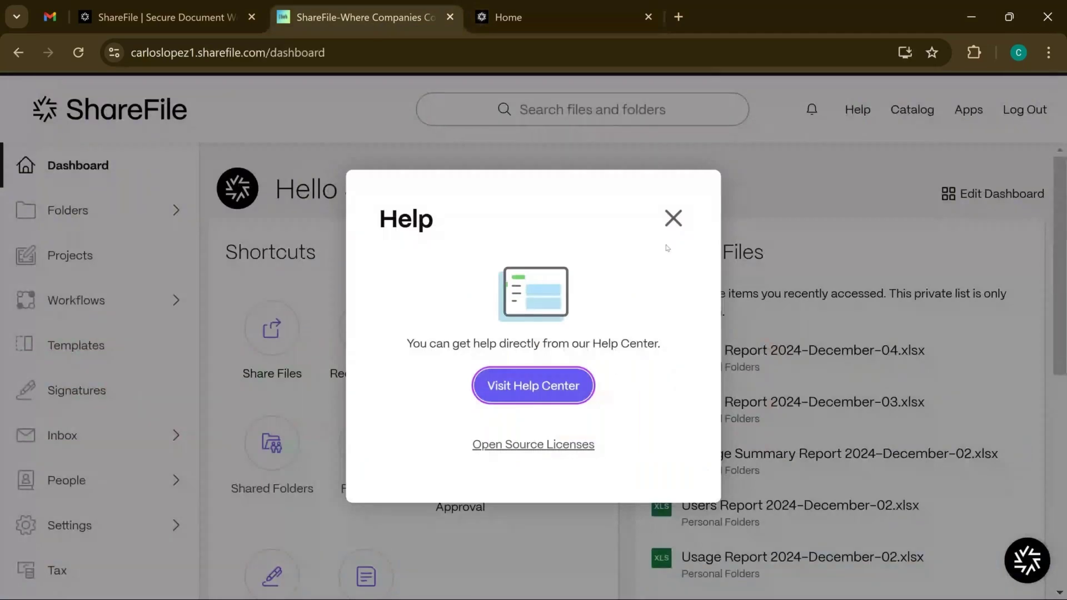
left_click(673, 217)
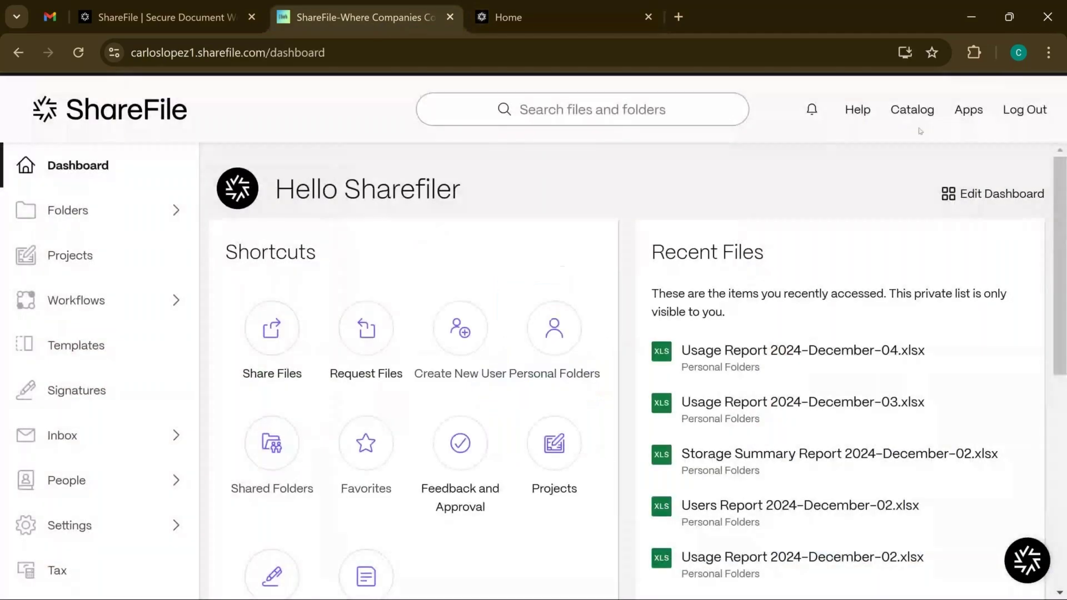
Open Catalog and scroll its Solutions: Client Billing, Income Tax Return, Legal Client Intake
left_click(923, 109)
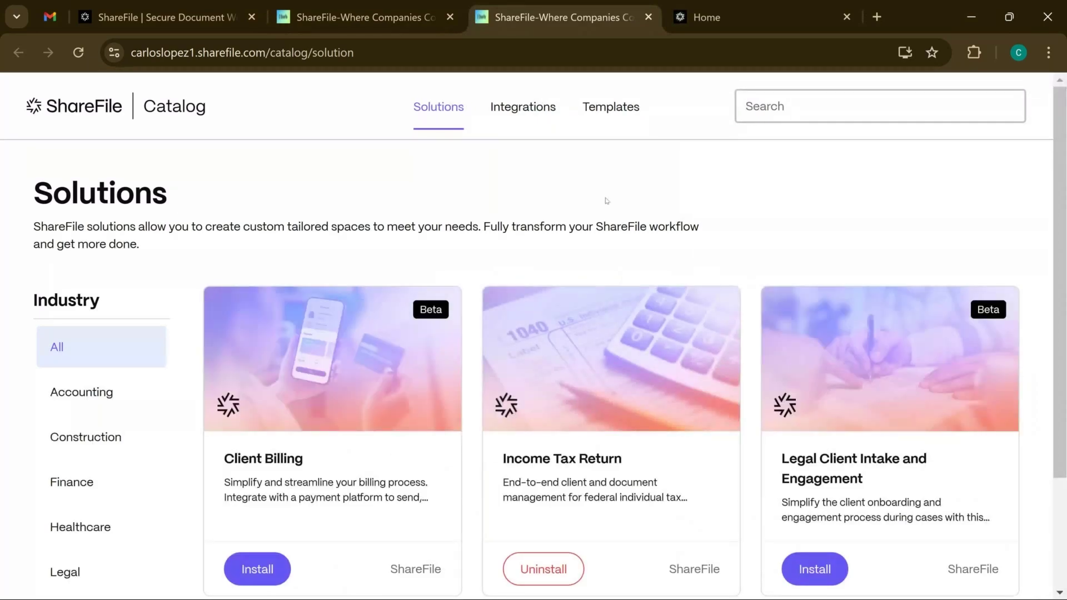
scroll(606, 200, "down", 1)
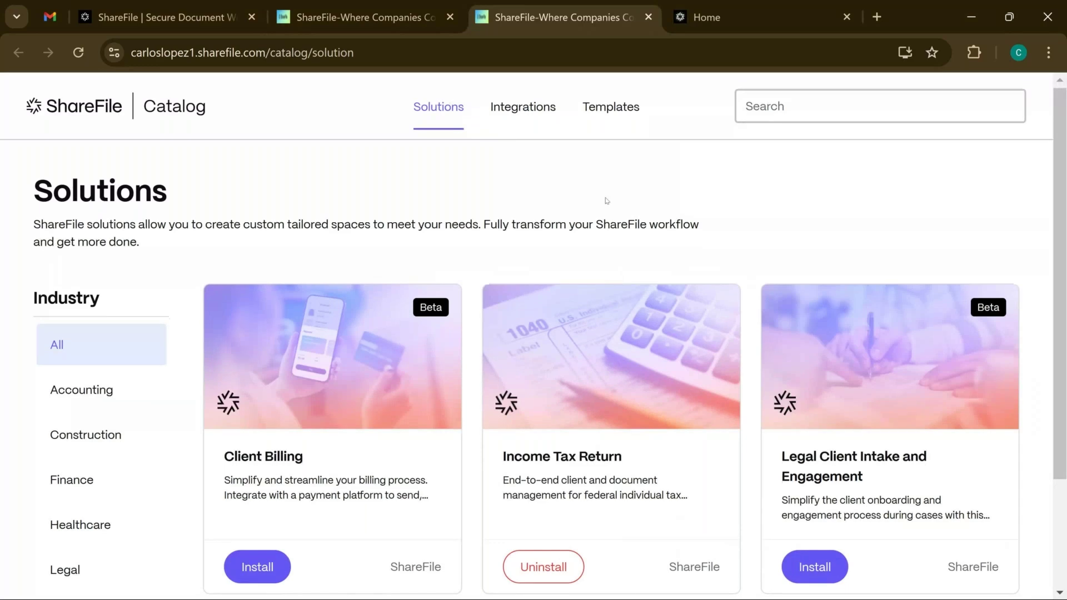
scroll(607, 200, "down", 1)
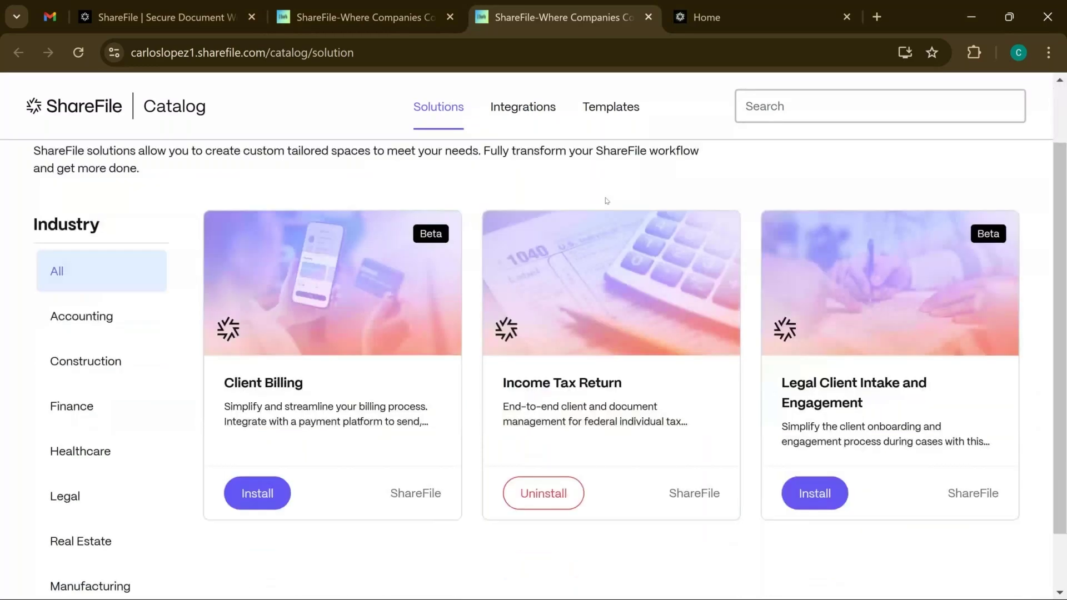
scroll(607, 201, "down", 1)
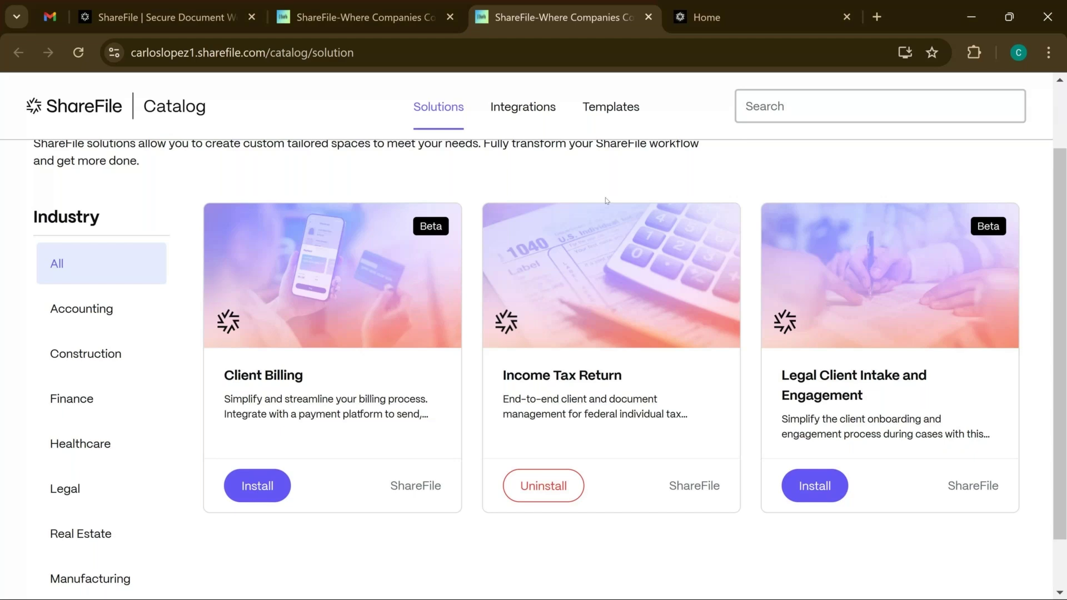
scroll(606, 200, "up", 1)
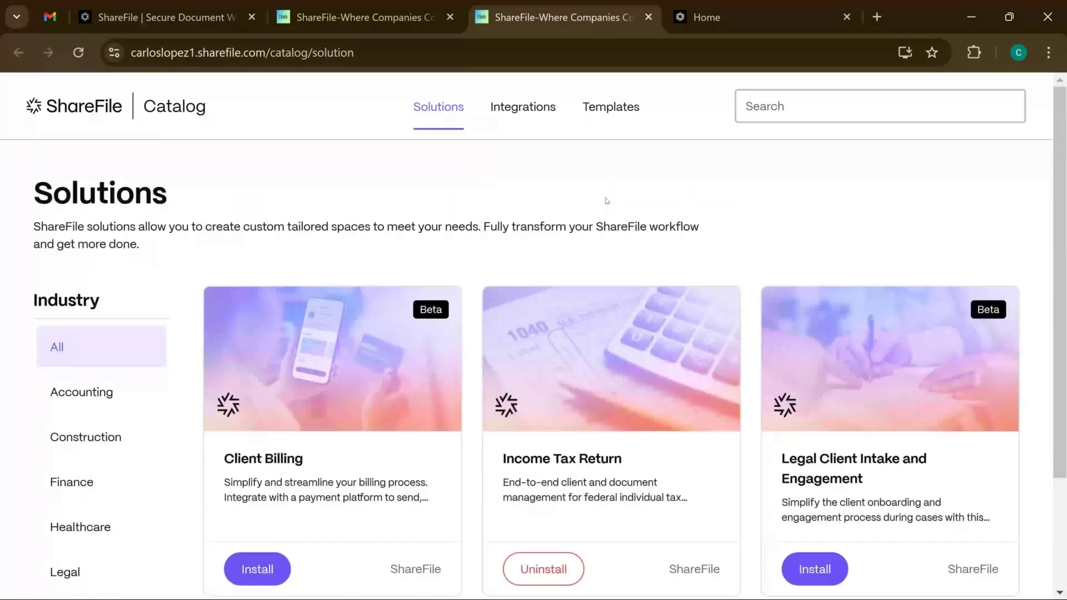
View the Apps page for Windows, Mac and Mobile, then return to the dashboard home
left_click(366, 18)
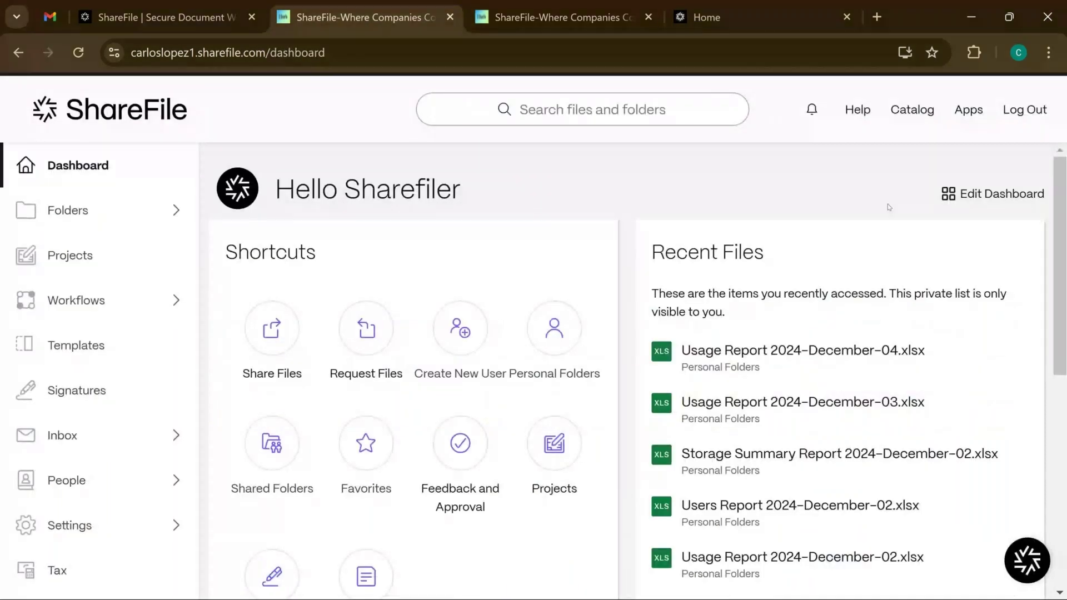
left_click(969, 111)
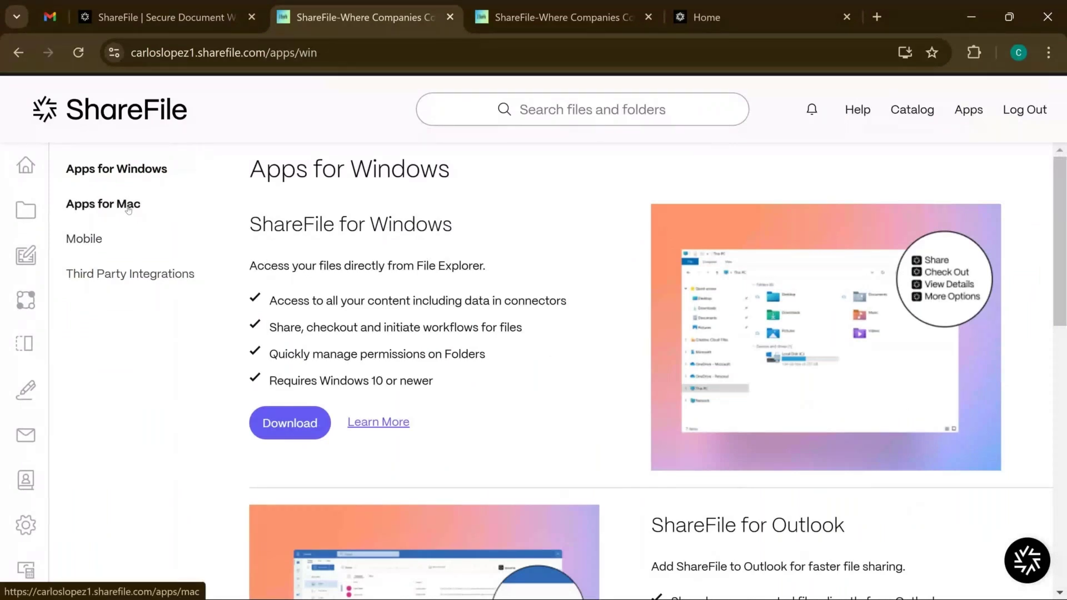
left_click(128, 207)
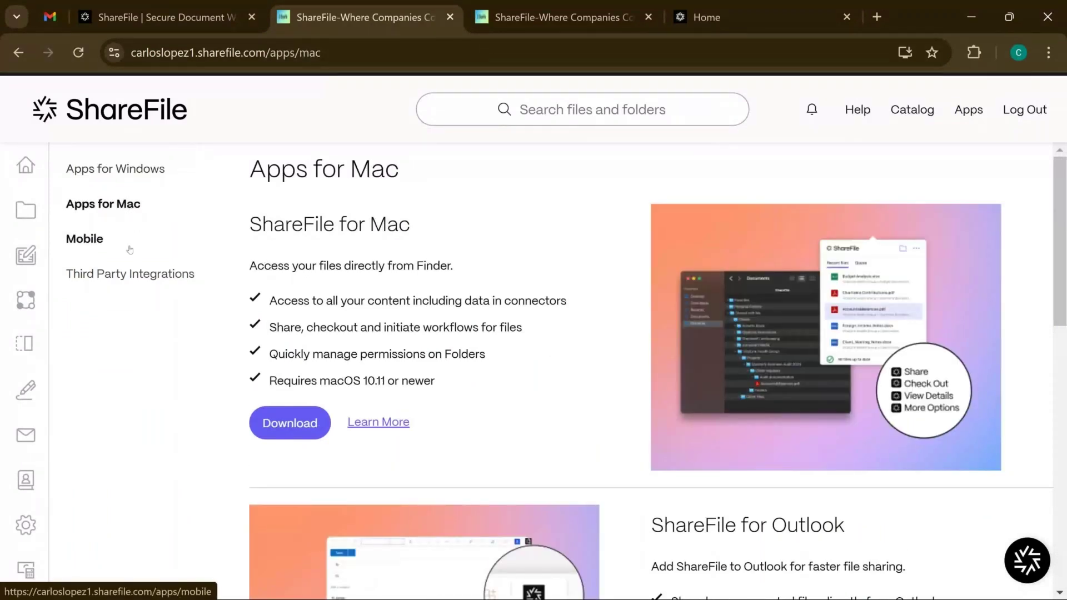
left_click(120, 247)
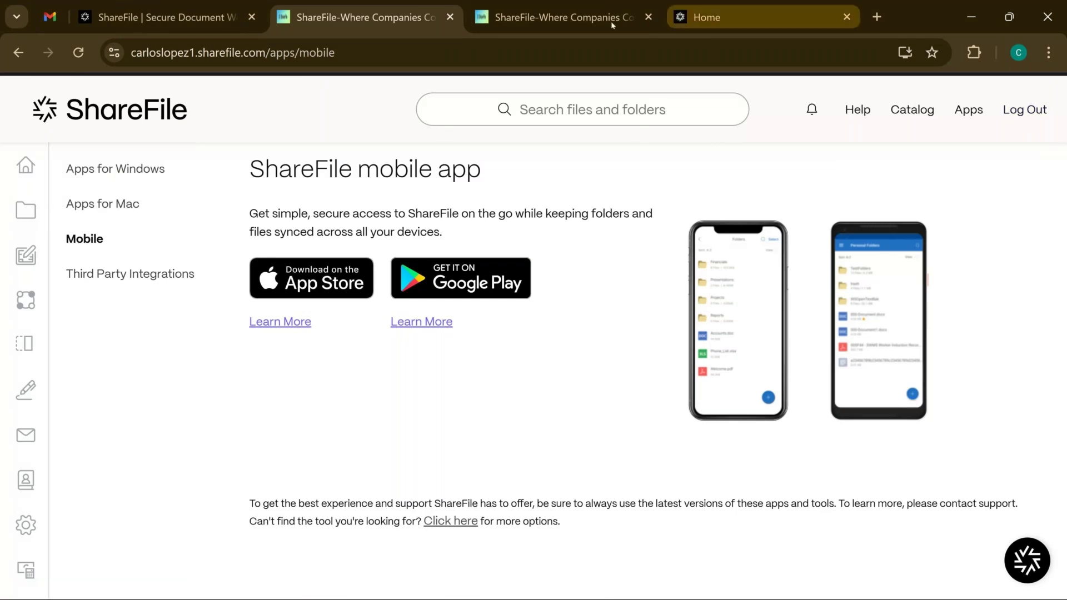
left_click(132, 116)
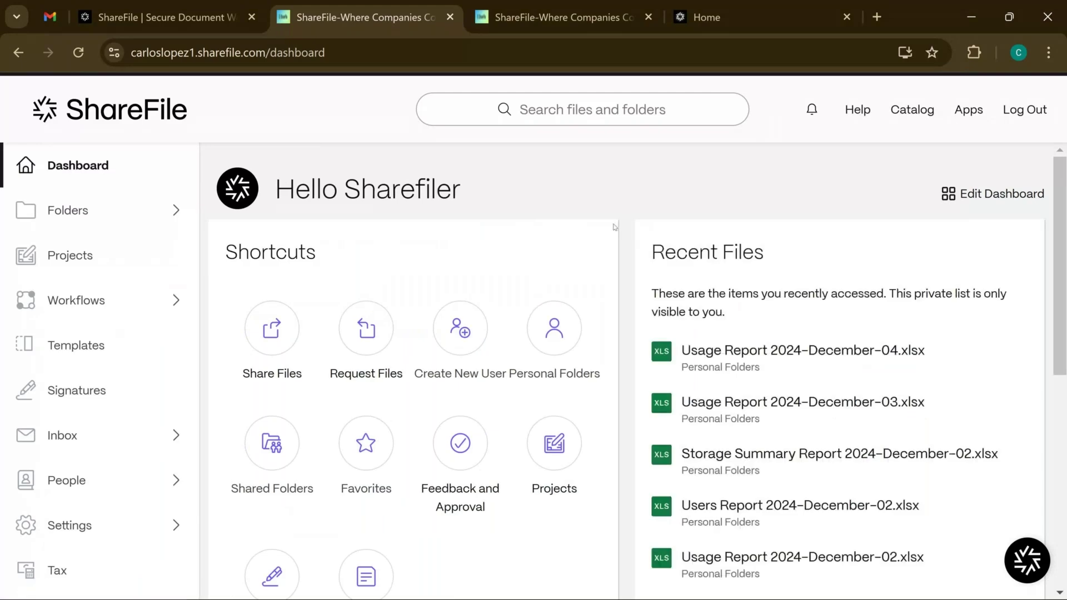
scroll(614, 227, "down", 5)
scroll(615, 240, "up", 5)
scroll(599, 240, "down", 1)
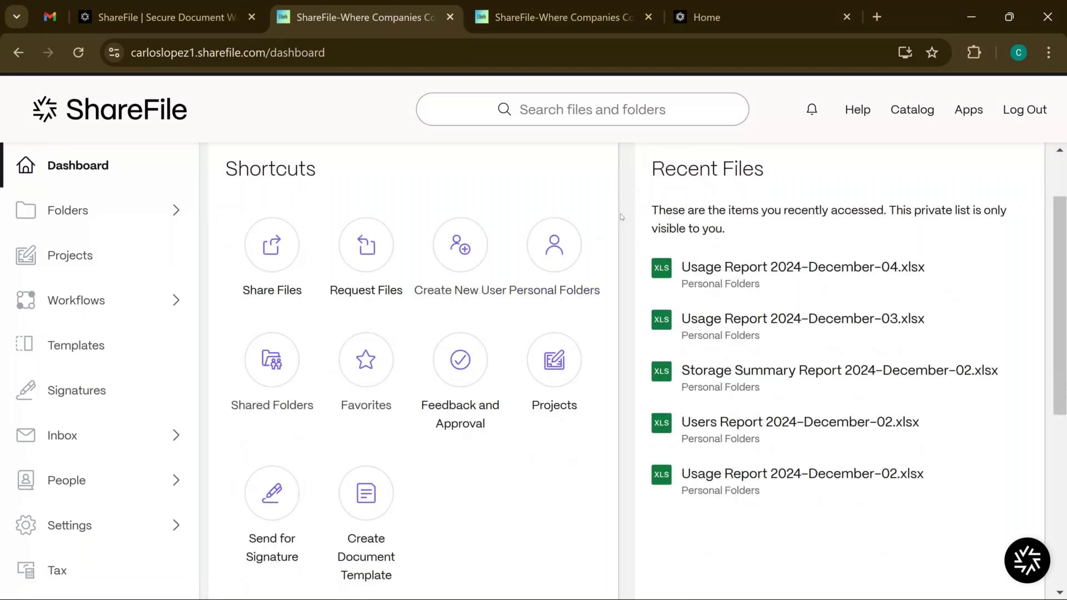
scroll(621, 216, "down", 2)
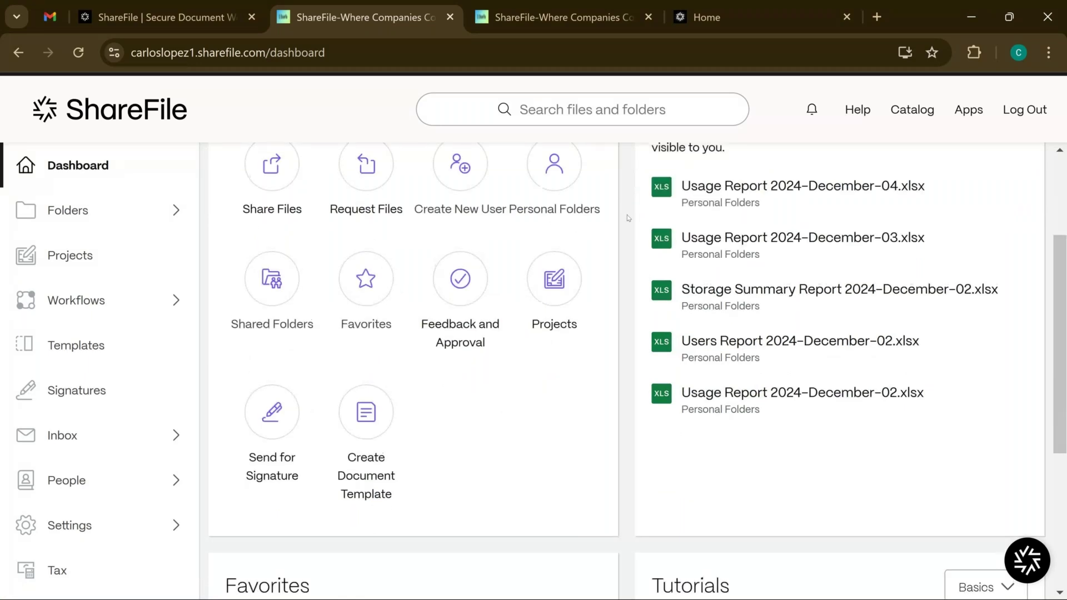
scroll(627, 214, "up", 3)
scroll(626, 214, "down", 2)
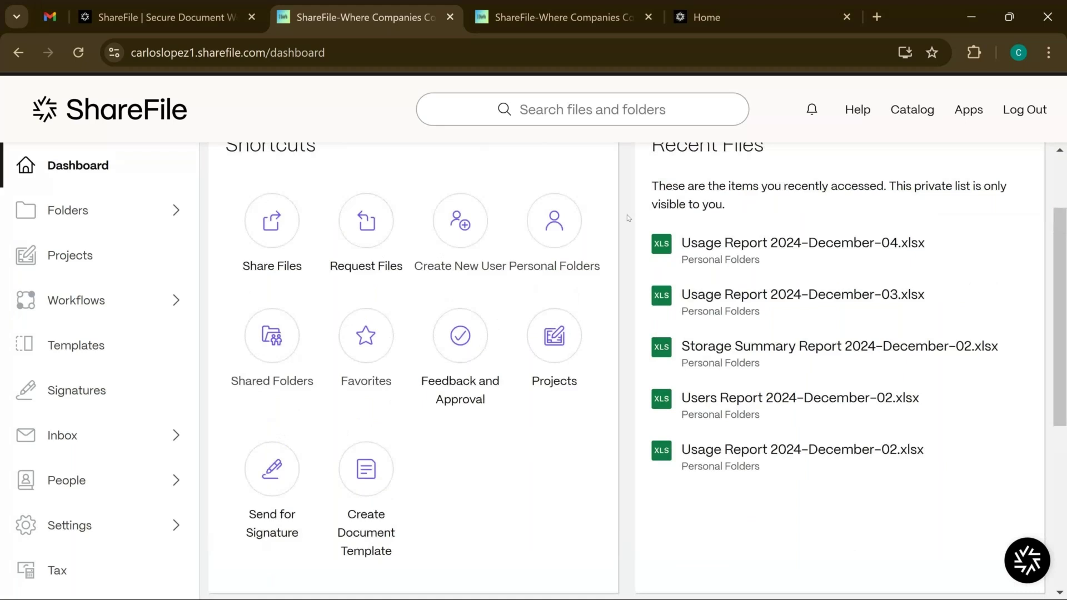
scroll(626, 214, "up", 1)
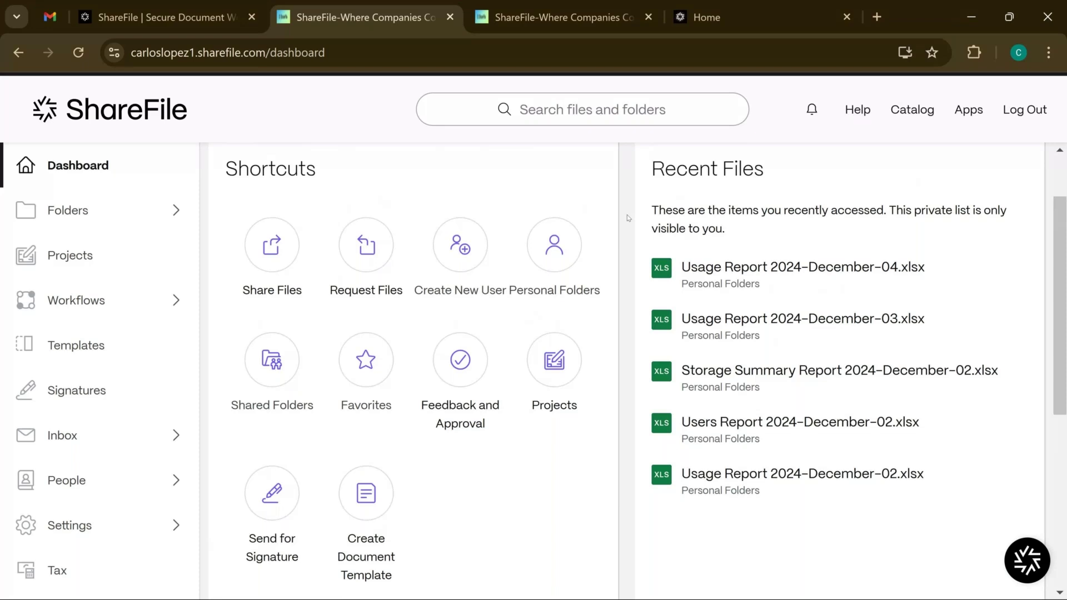
scroll(627, 214, "up", 3)
scroll(625, 254, "down", 3)
scroll(624, 252, "down", 10)
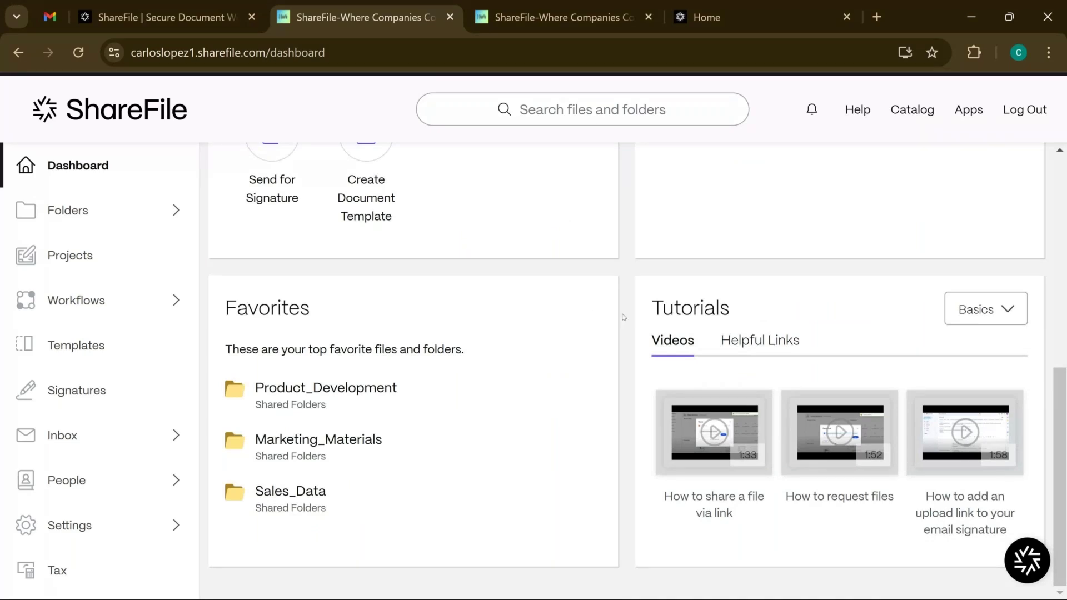
scroll(623, 317, "up", 8)
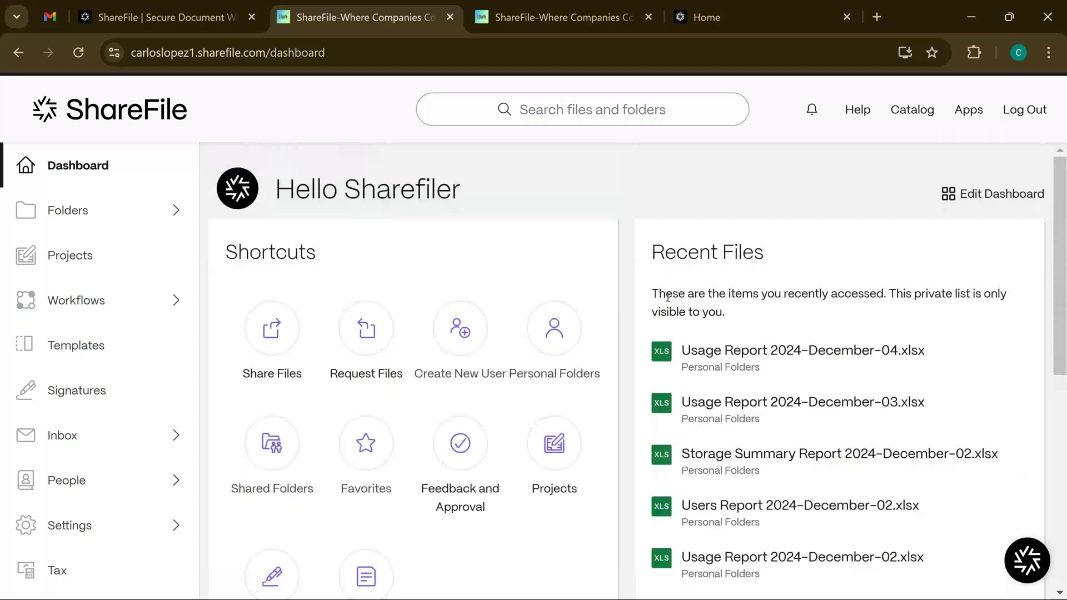
Drag Recent Files left of Shortcuts and turn off the Tutorials tile in Edit Dashboard
left_click_drag(885, 243, 459, 247)
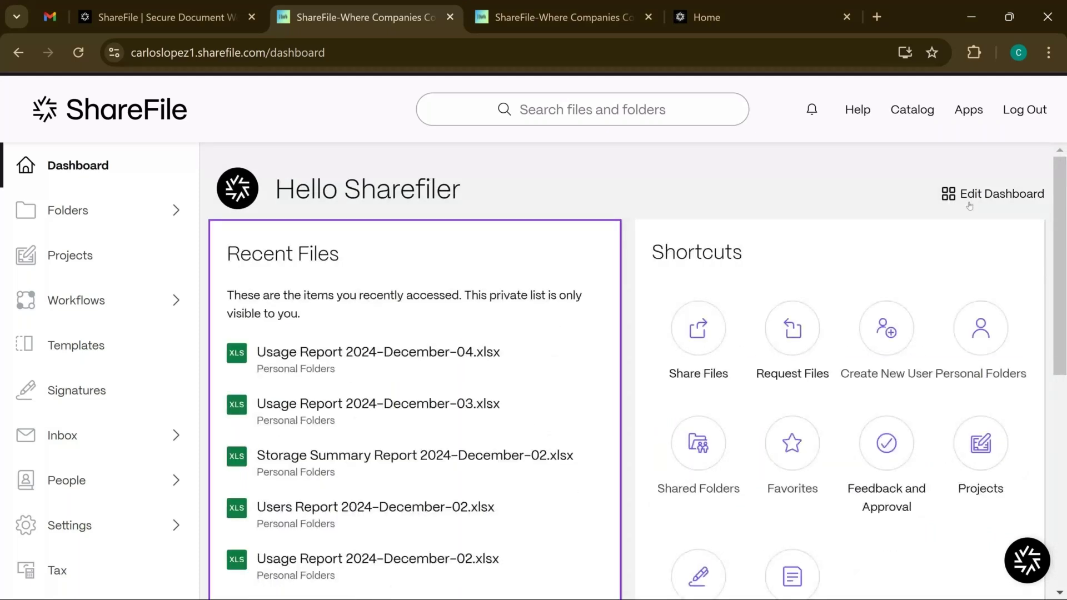
left_click(965, 205)
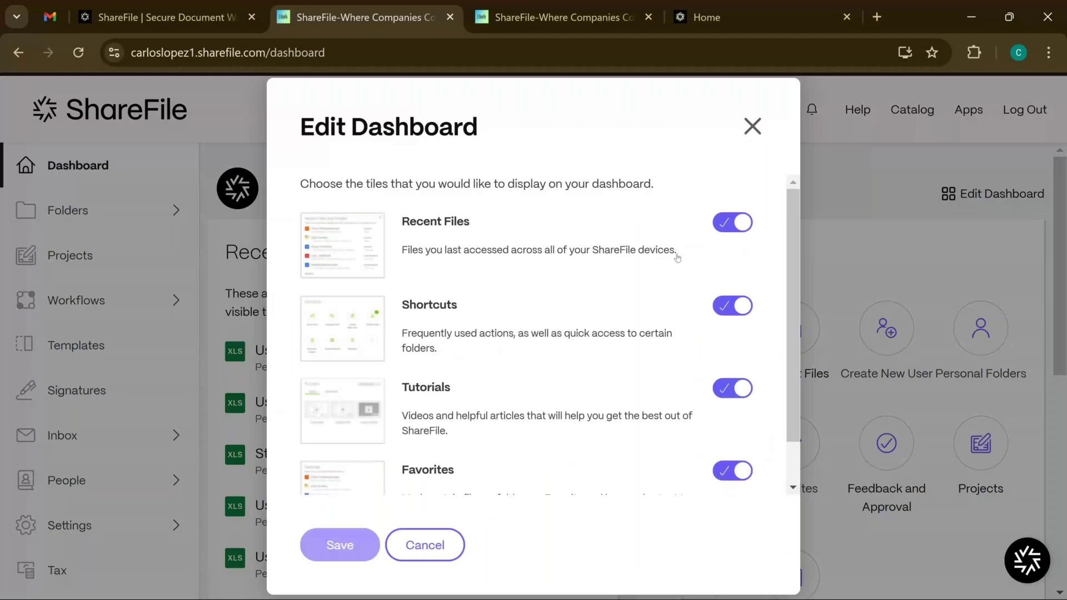
left_click(727, 390)
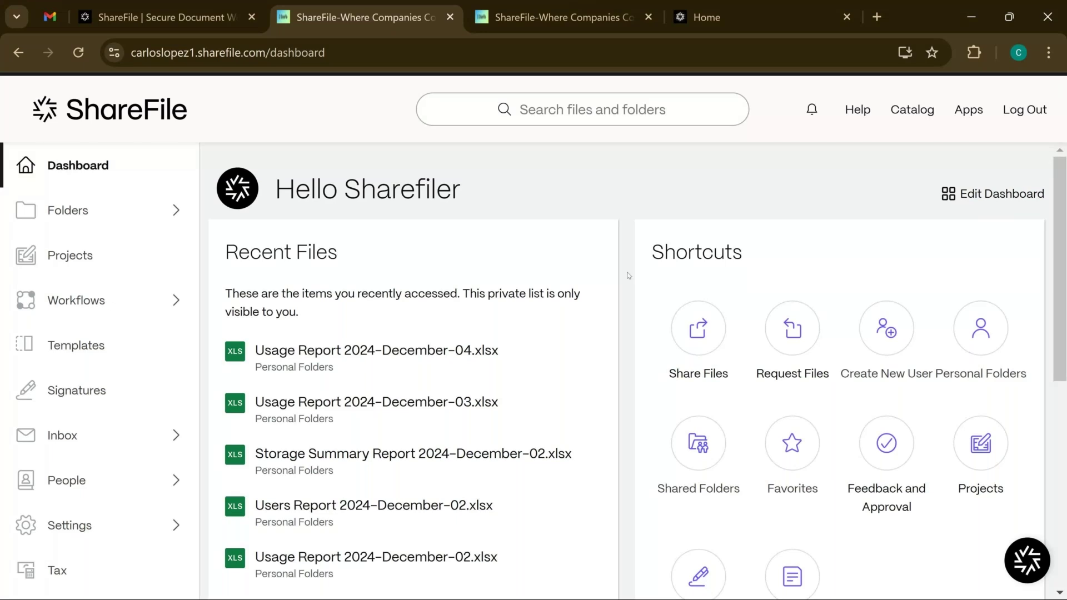
scroll(627, 276, "down", 2)
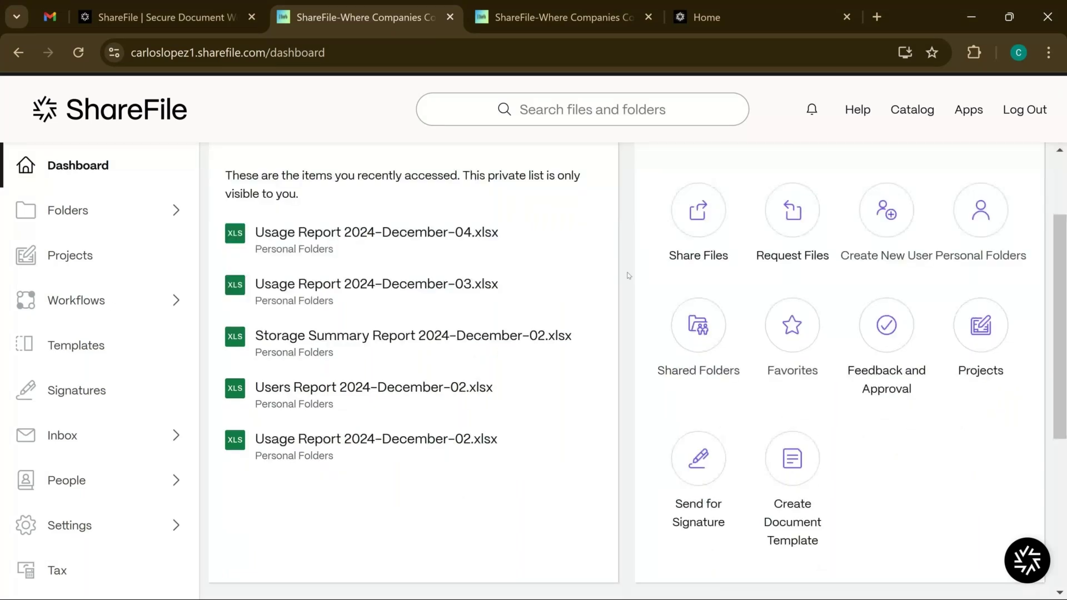
scroll(628, 276, "up", 2)
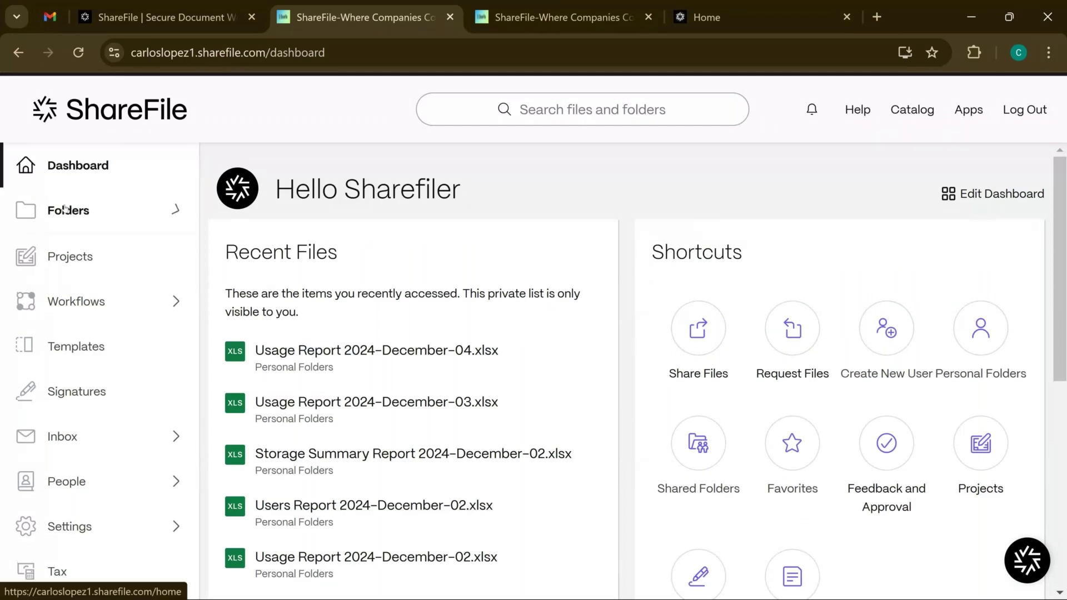
Open Personal Folders and scroll through the RightSignature folder and Storage Summary Report 2024 spreadsheets
left_click(65, 208)
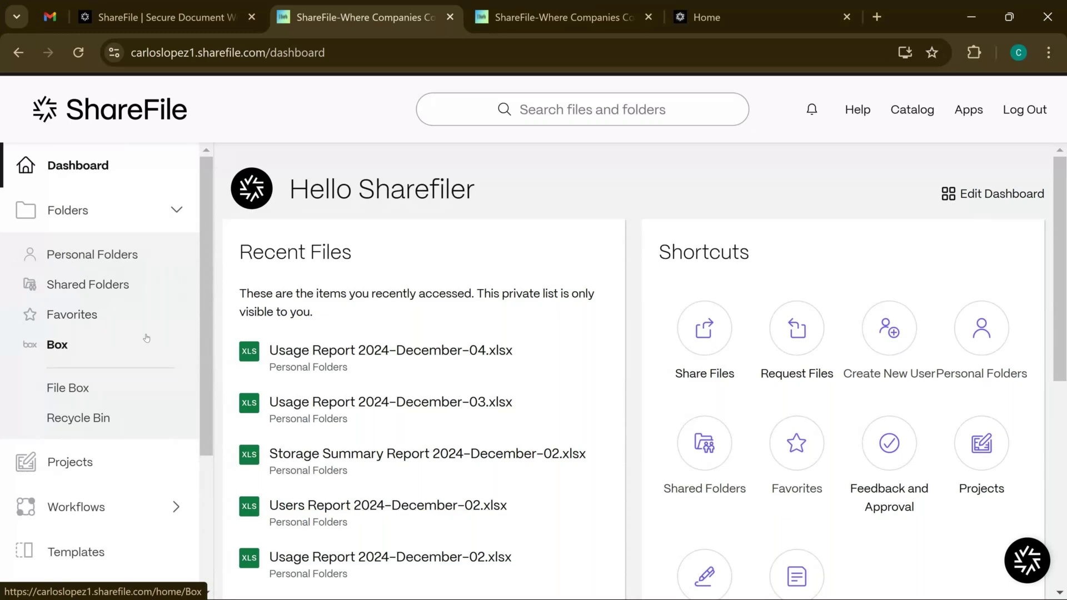
left_click(129, 273)
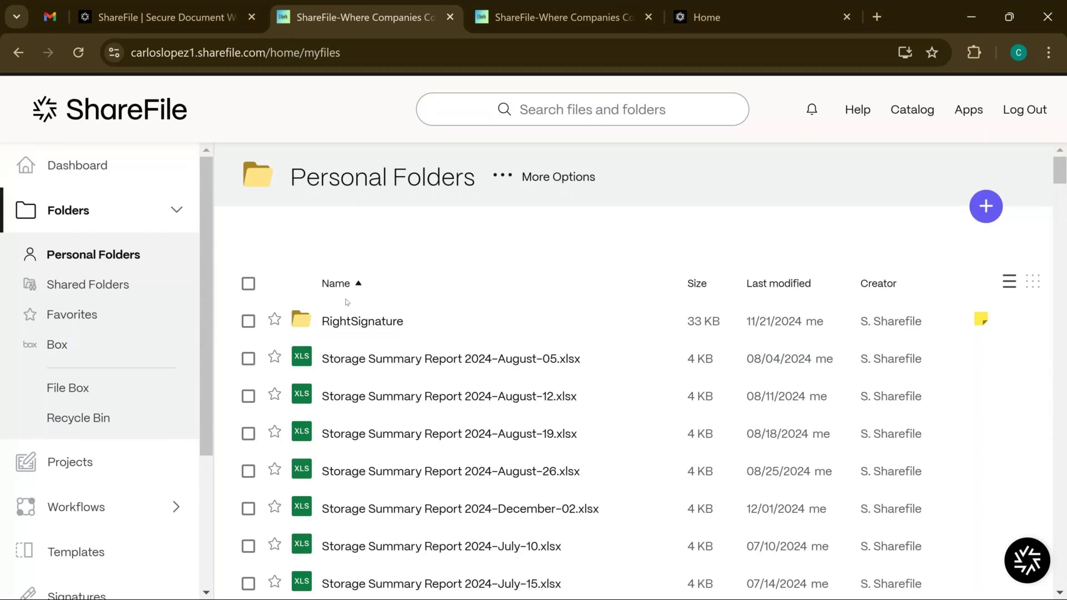
scroll(374, 301, "down", 2)
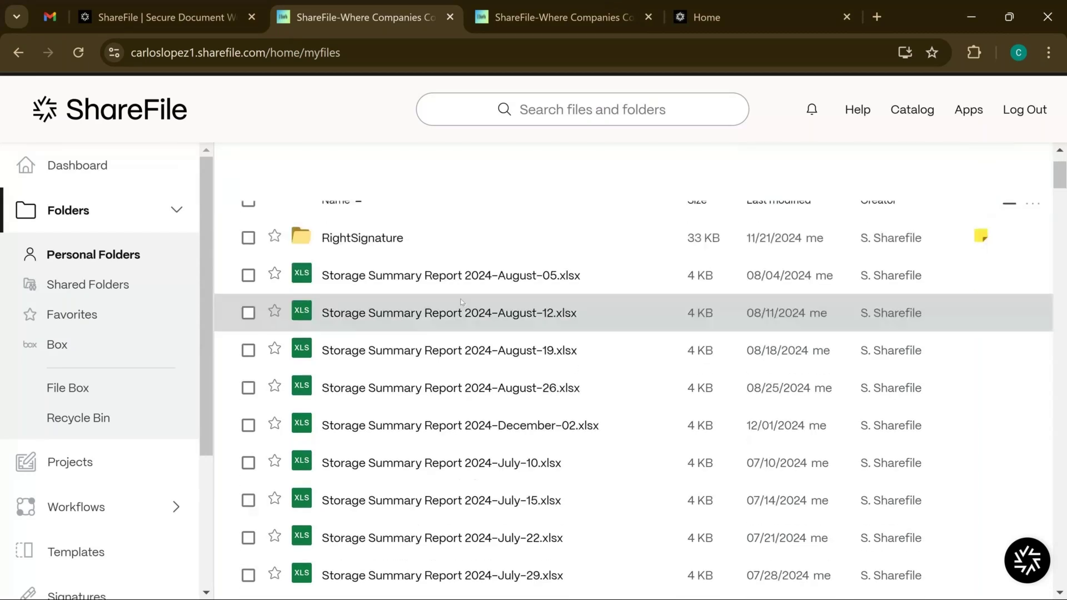
scroll(465, 301, "up", 2)
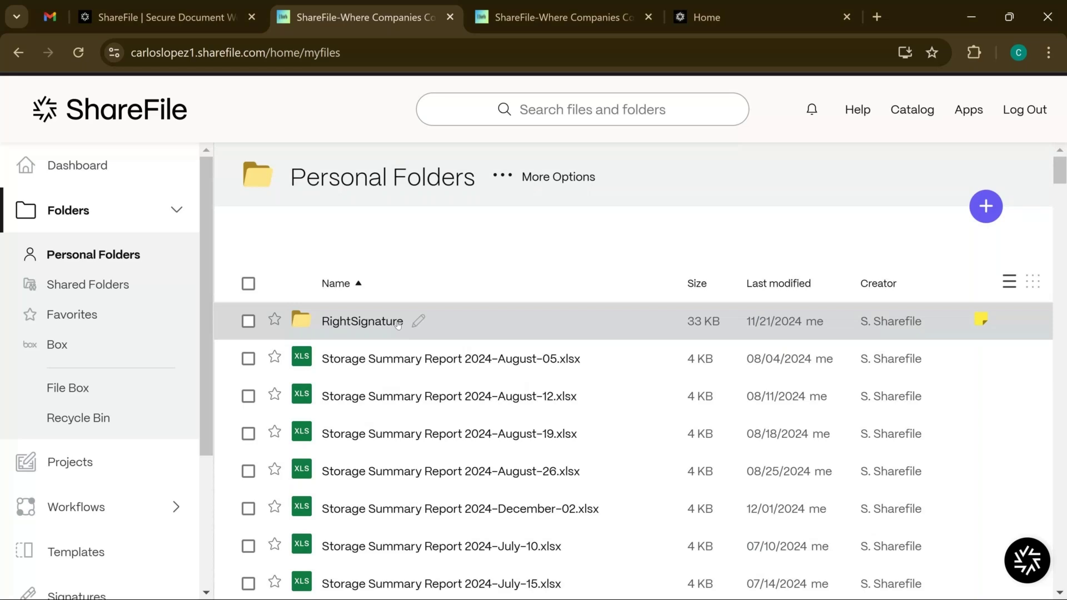
scroll(397, 325, "down", 2)
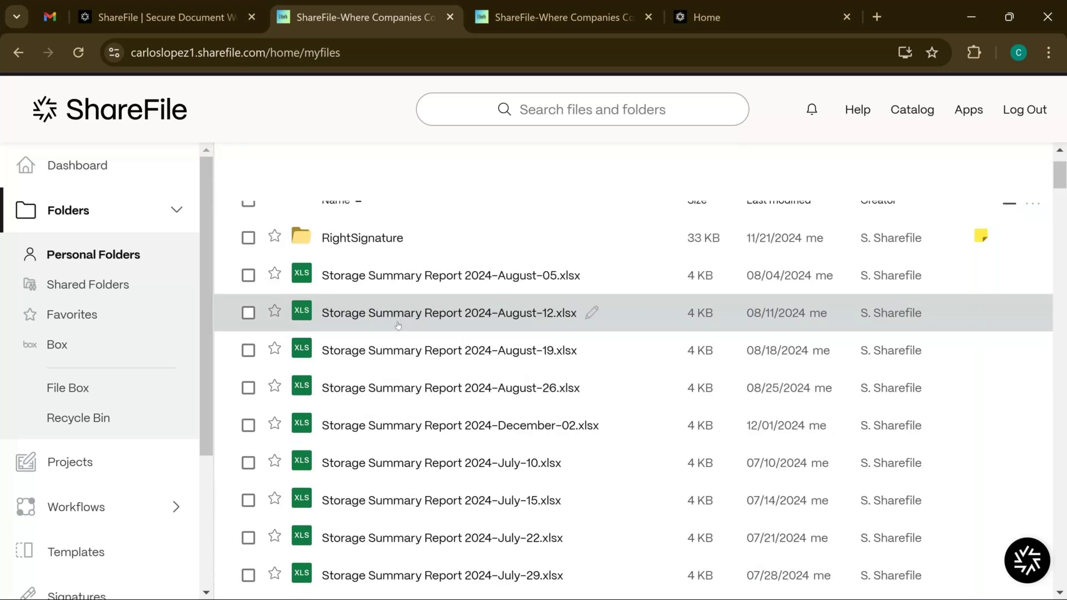
scroll(398, 325, "down", 1)
scroll(398, 325, "up", 3)
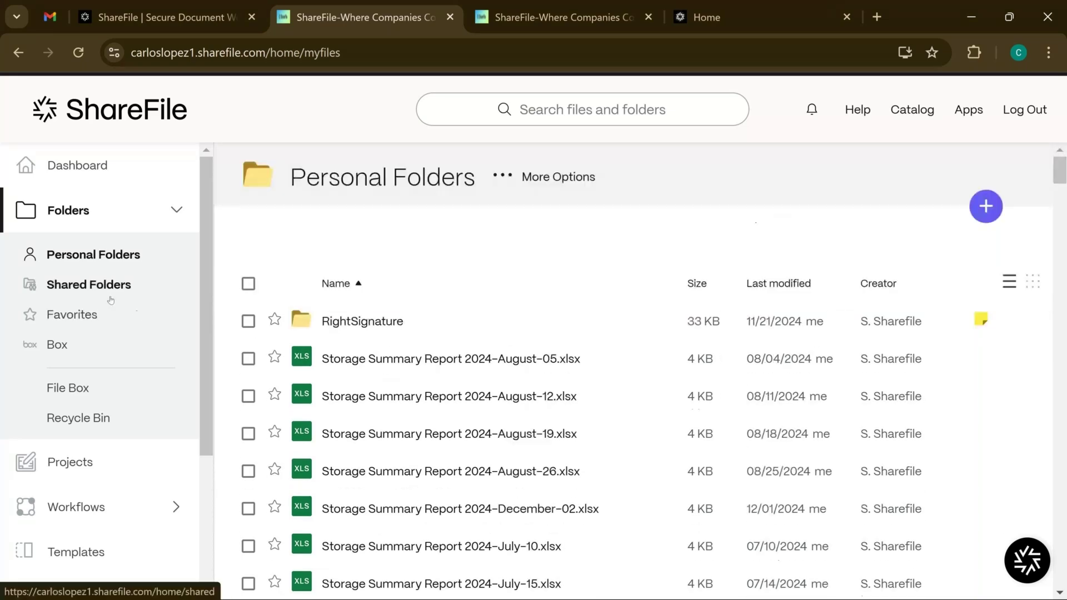
Browse Shared Folders and Favorites, ending in the File Box with its 180-day expiring files
left_click(110, 300)
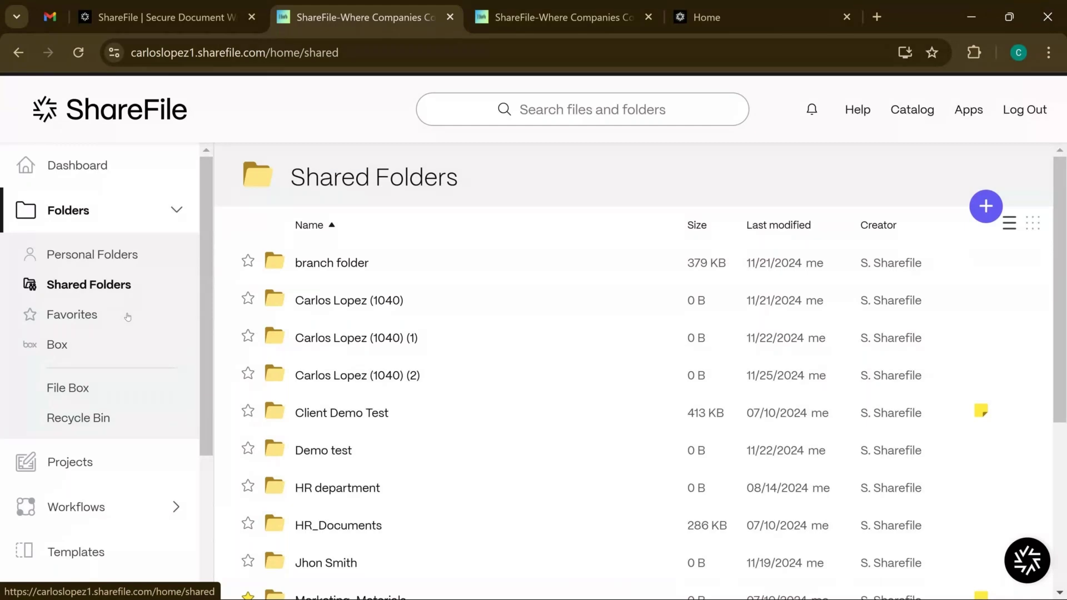
left_click(128, 317)
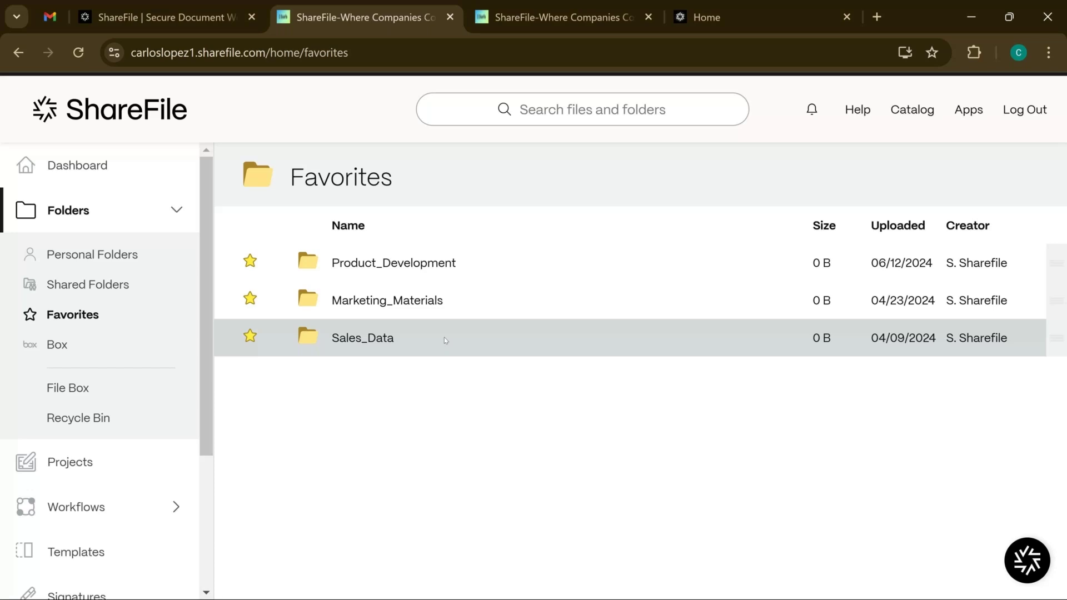
left_click(68, 388)
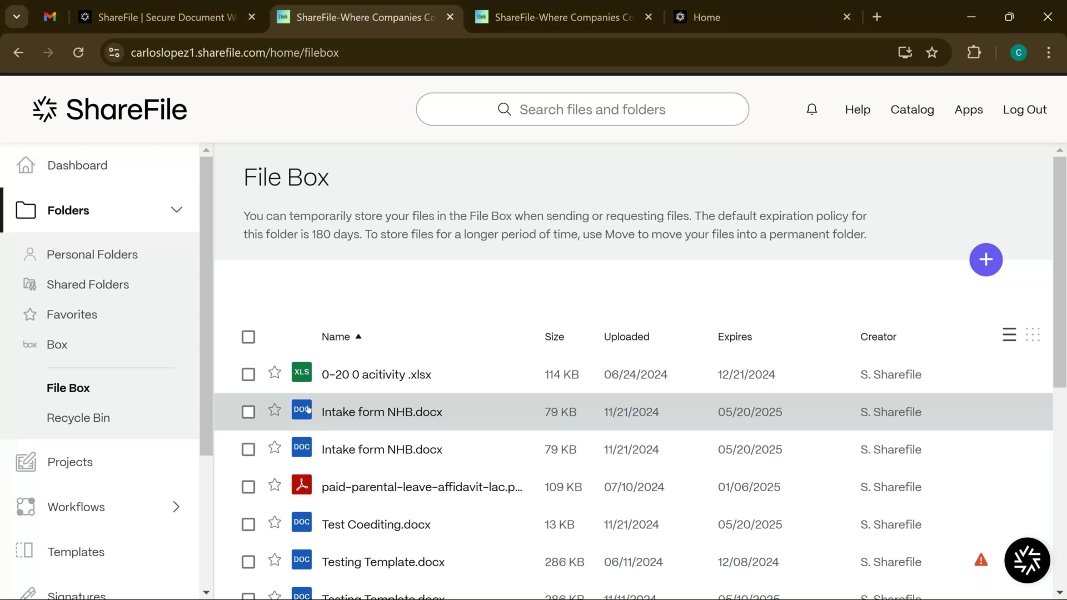
Check that the Recycle Bin is empty, then go back to Shared Folders
left_click(86, 424)
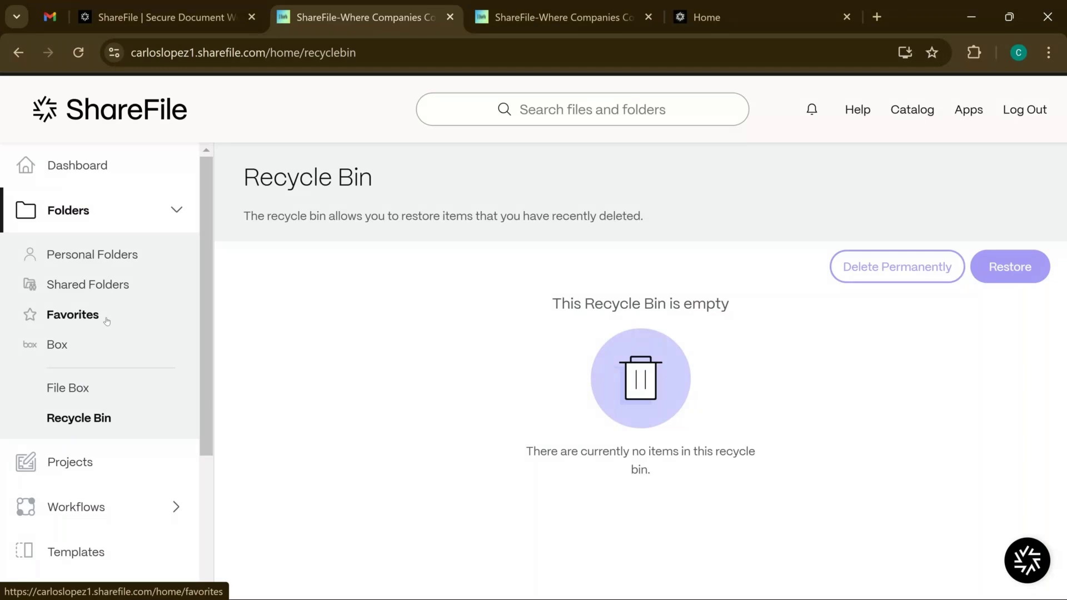
left_click(87, 284)
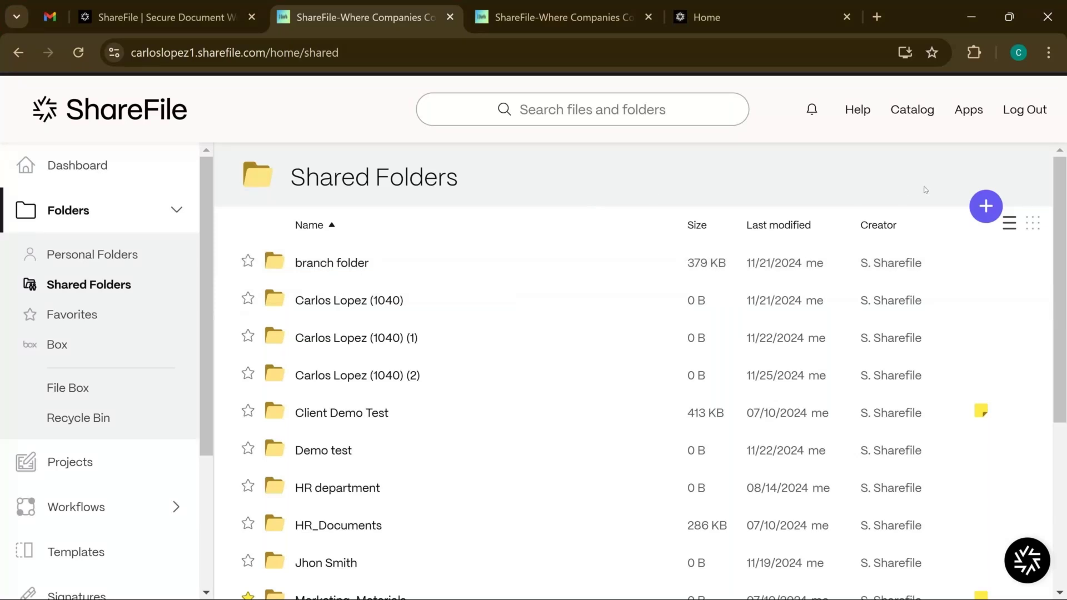
Create a new folder and enter the client's full name as its name
left_click(985, 206)
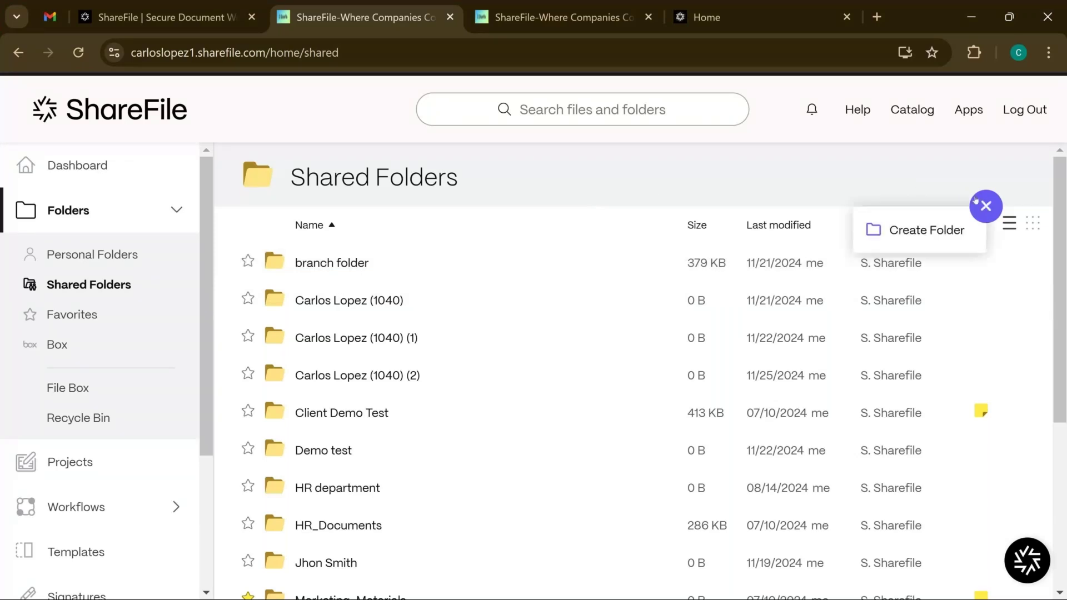
left_click(946, 223)
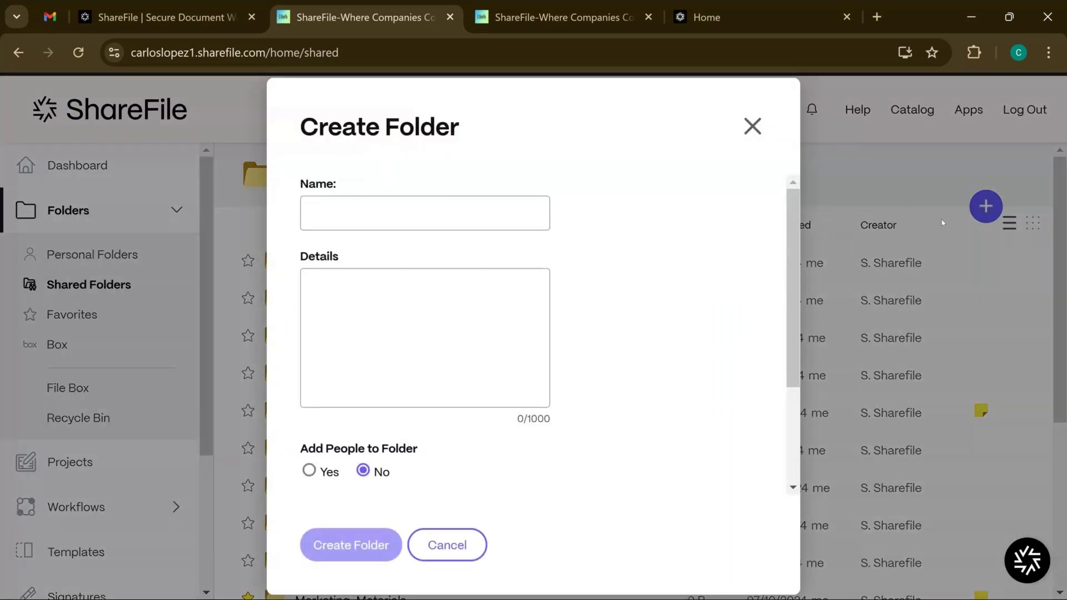
left_click(541, 221)
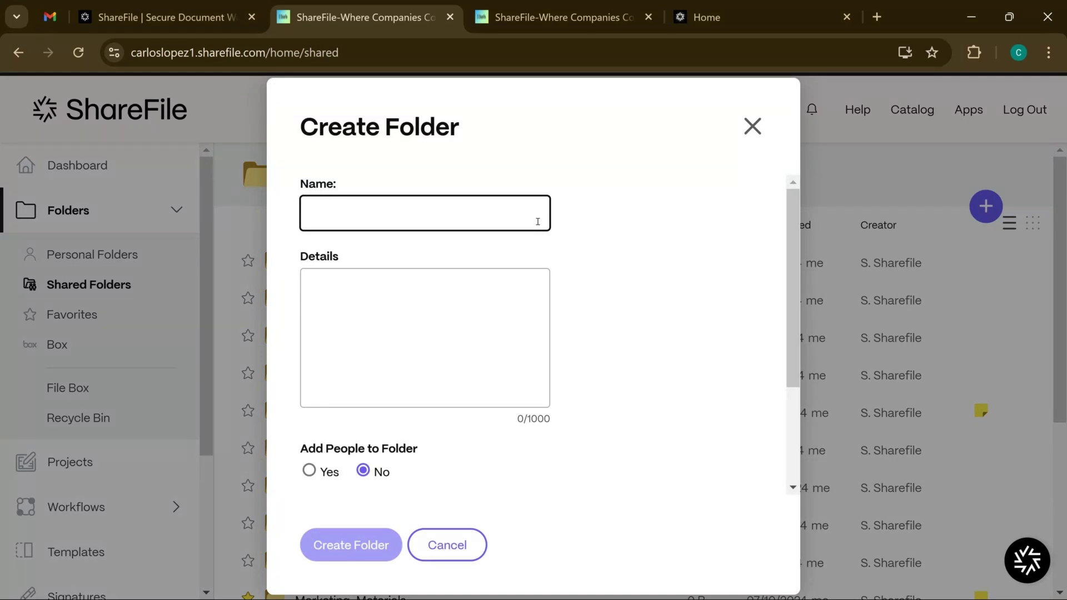
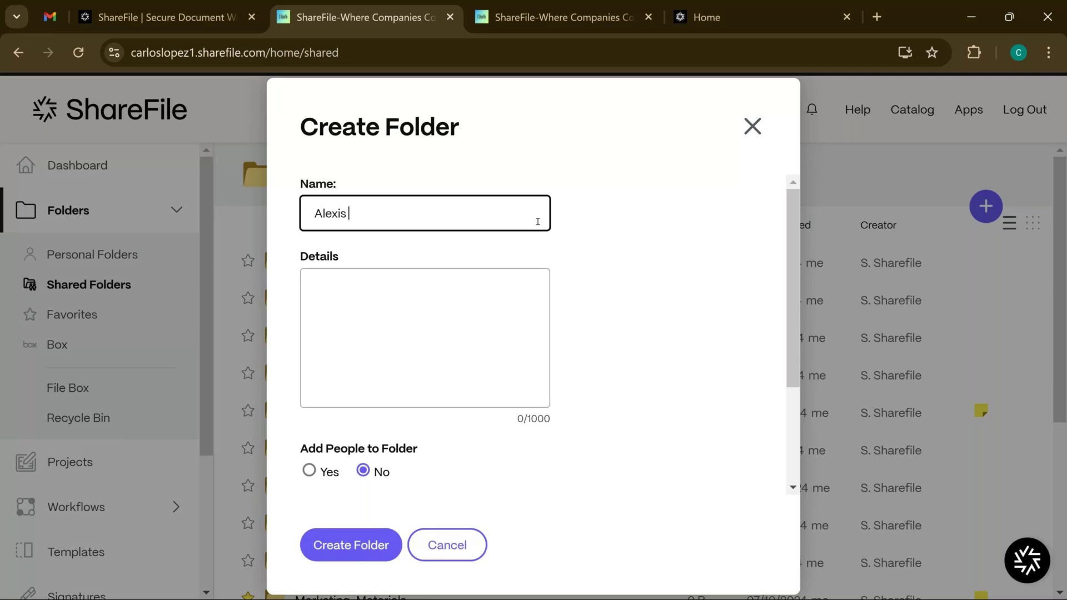
Leave the folder details blank and set Add People to Folder to Yes
left_click(404, 284)
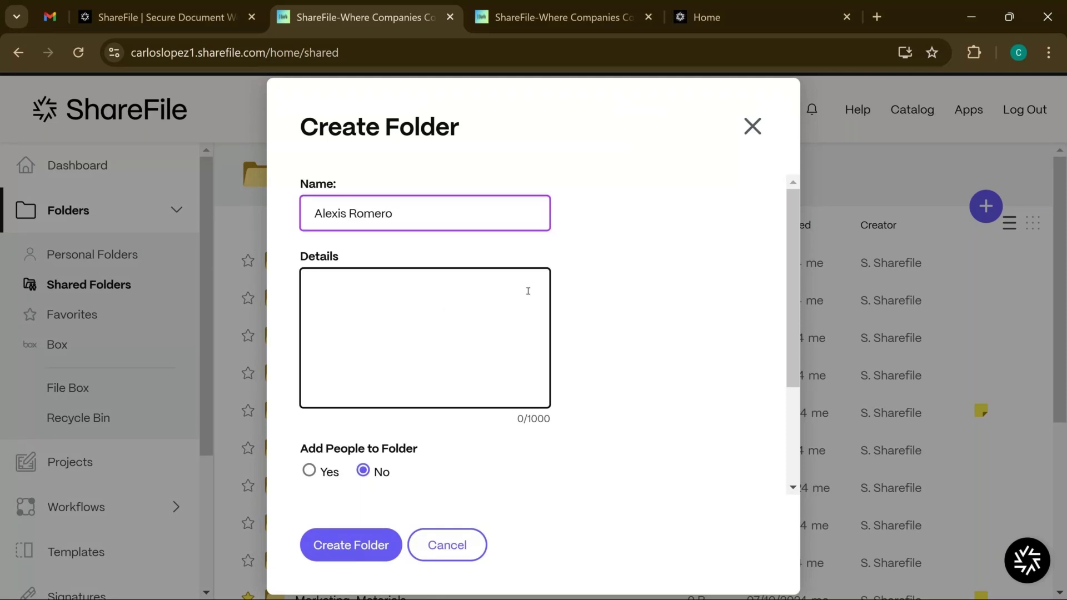
left_click(585, 290)
scroll(585, 290, "down", 2)
scroll(566, 290, "up", 2)
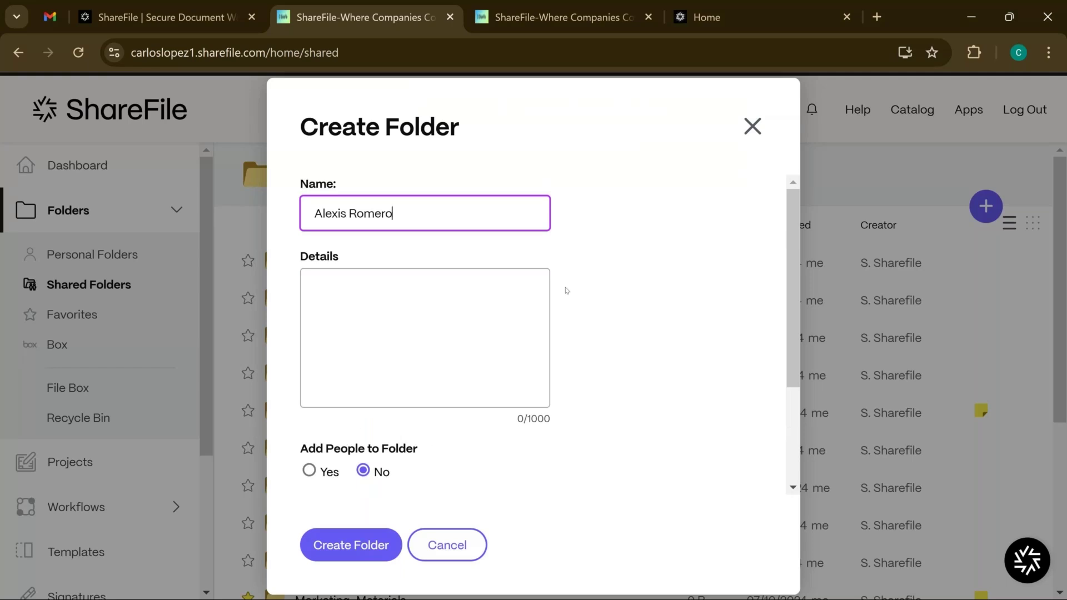
scroll(566, 290, "down", 3)
scroll(566, 290, "up", 3)
scroll(566, 290, "down", 3)
scroll(566, 290, "up", 3)
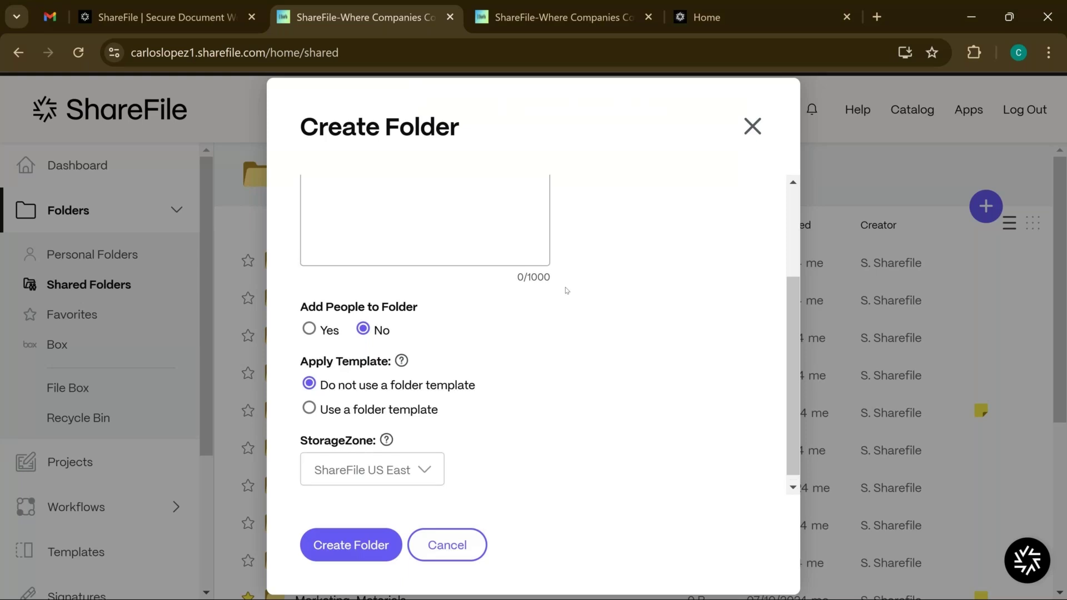
scroll(566, 289, "down", 3)
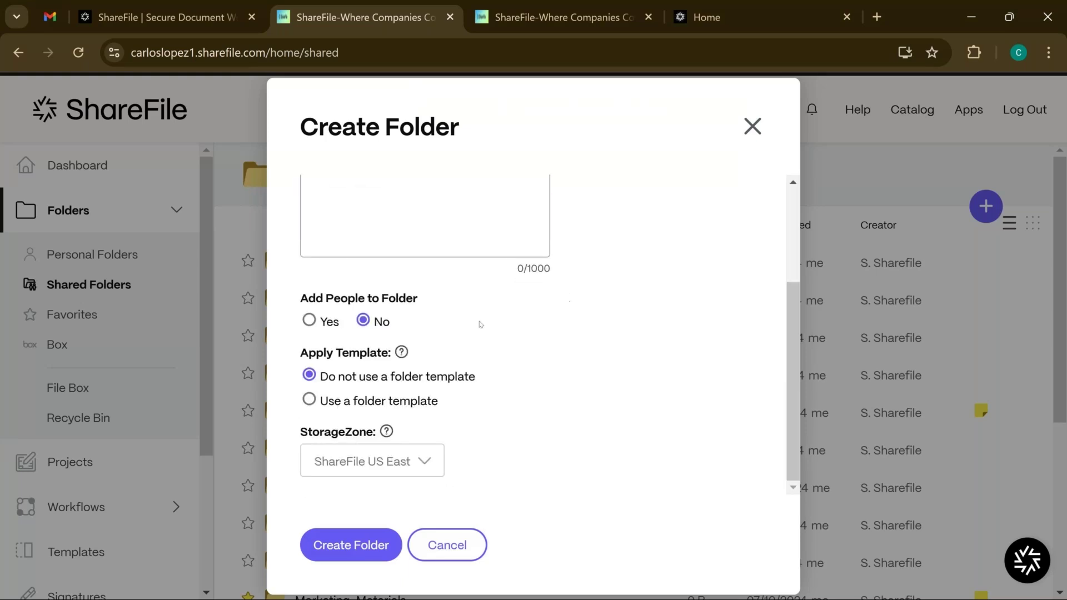
left_click(324, 324)
Create the folder, search for the client's e-mail, then start adding them as a new user
left_click(387, 544)
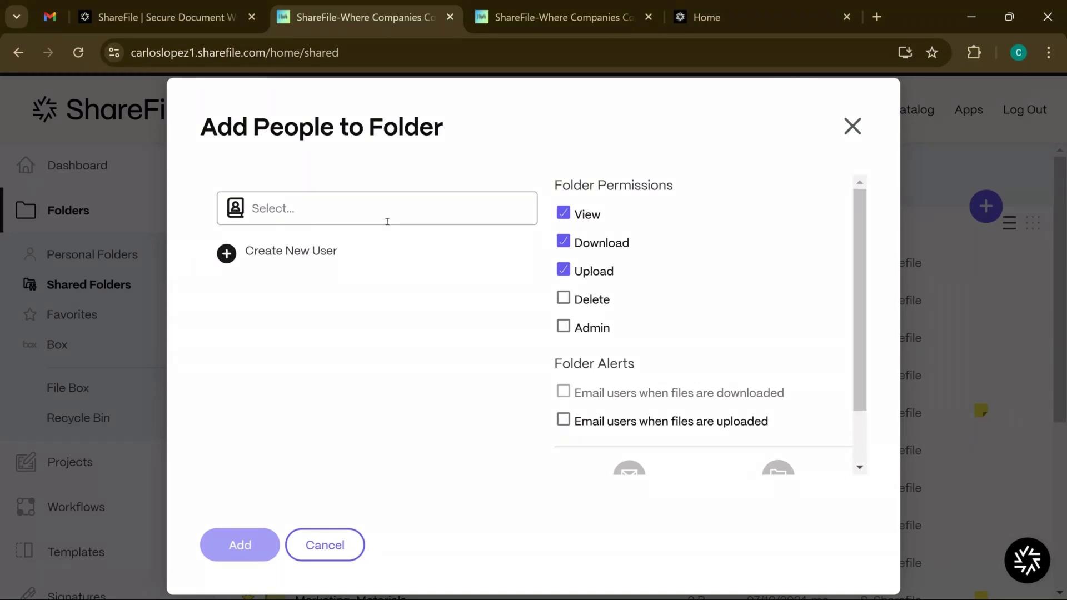
left_click(387, 221)
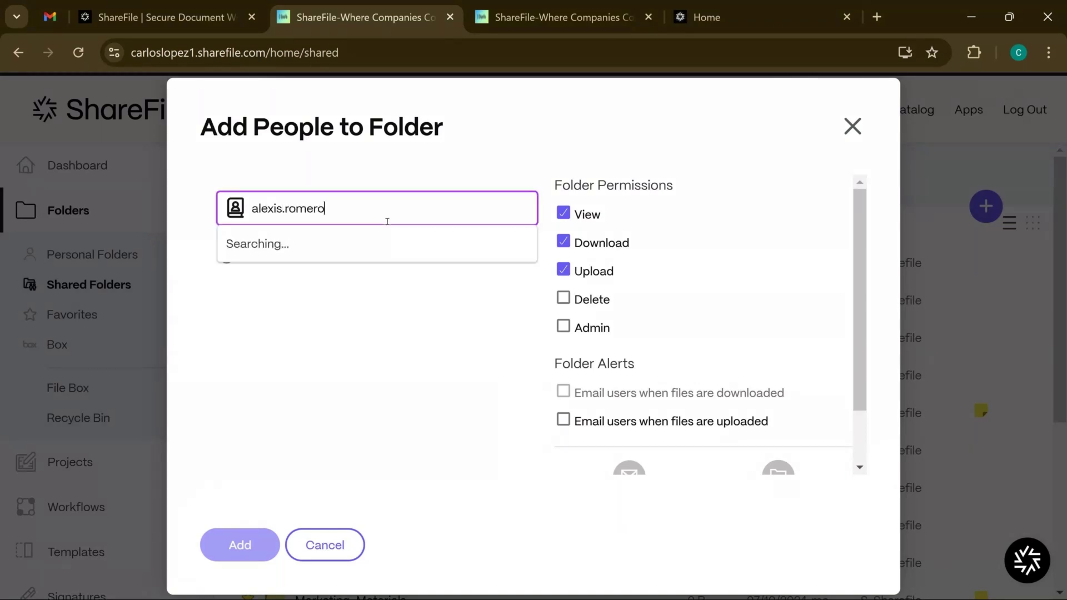
left_click(393, 333)
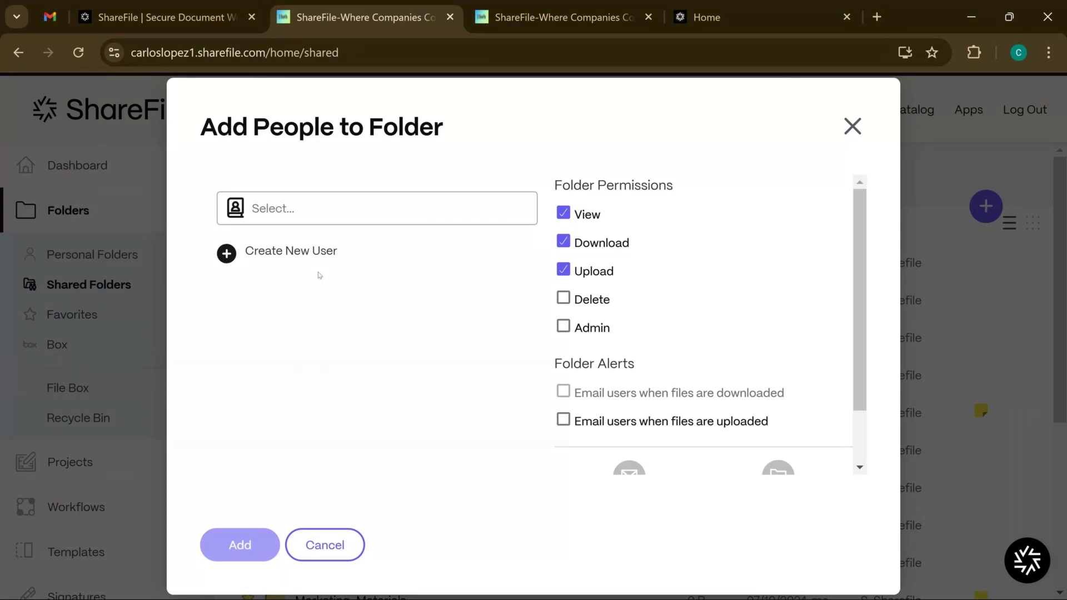
left_click(297, 257)
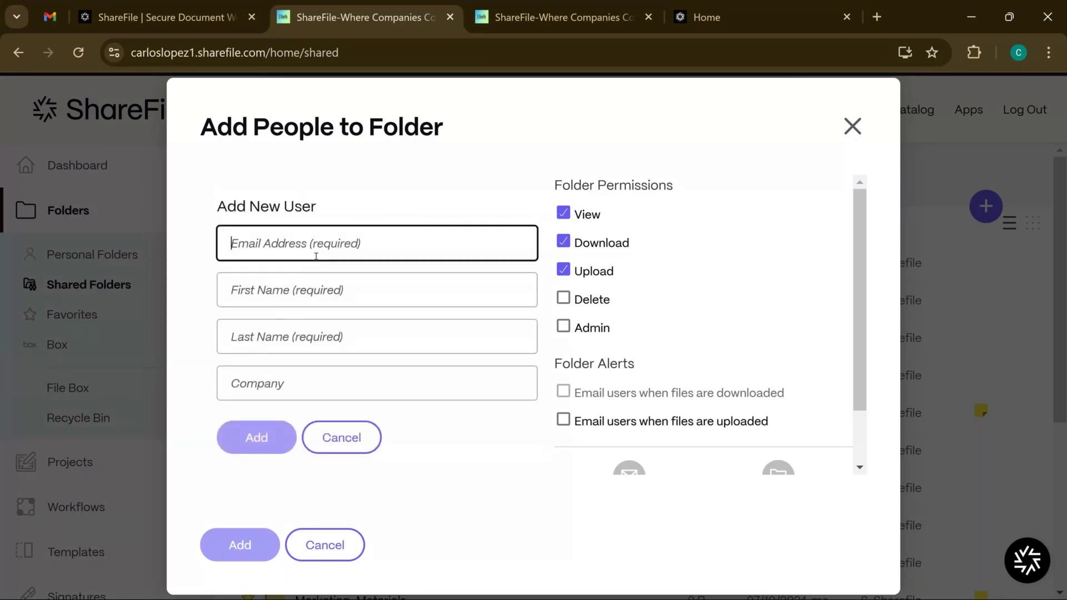
type("carlos")
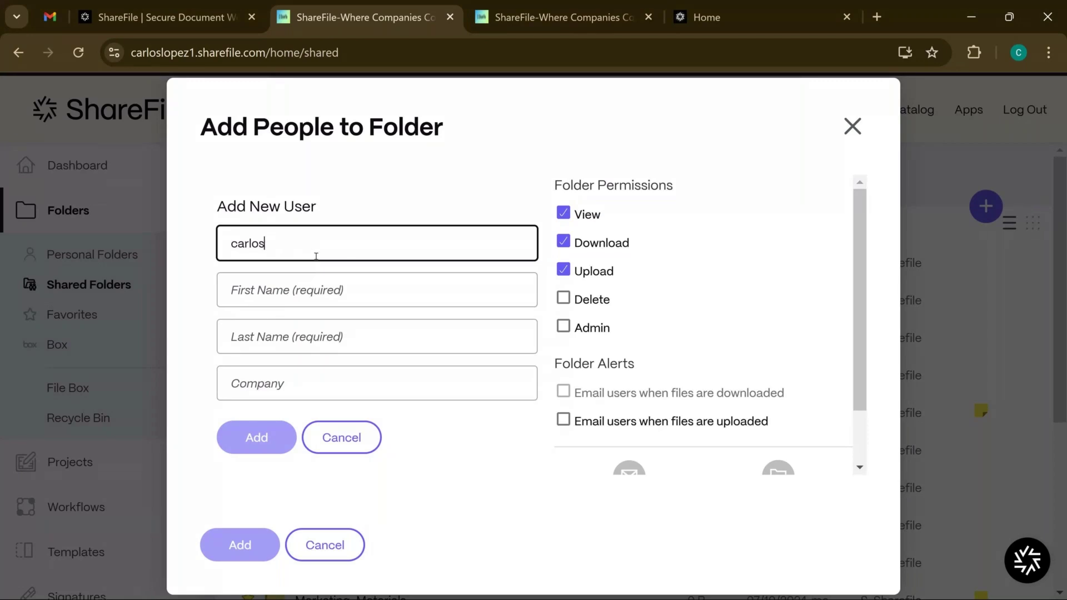
key("BackSpace")
key("BackSpace")
key("BackSpace")
key("BackSpace")
key("BackSpace")
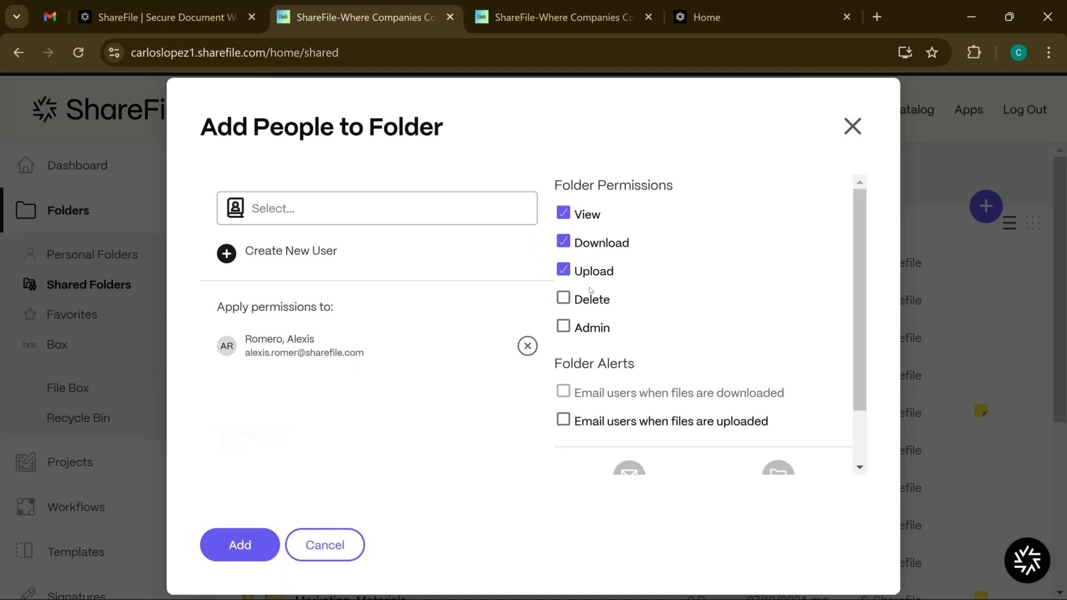
Add the client to the folder with View, Download and Upload, keeping notifications on
scroll(590, 290, "down", 2)
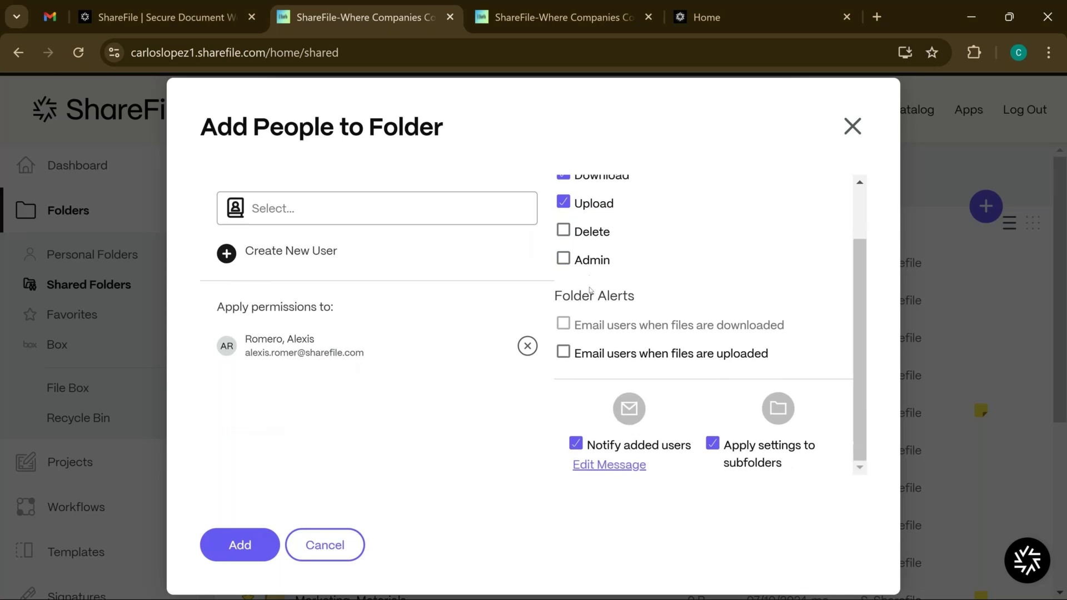
scroll(590, 289, "up", 2)
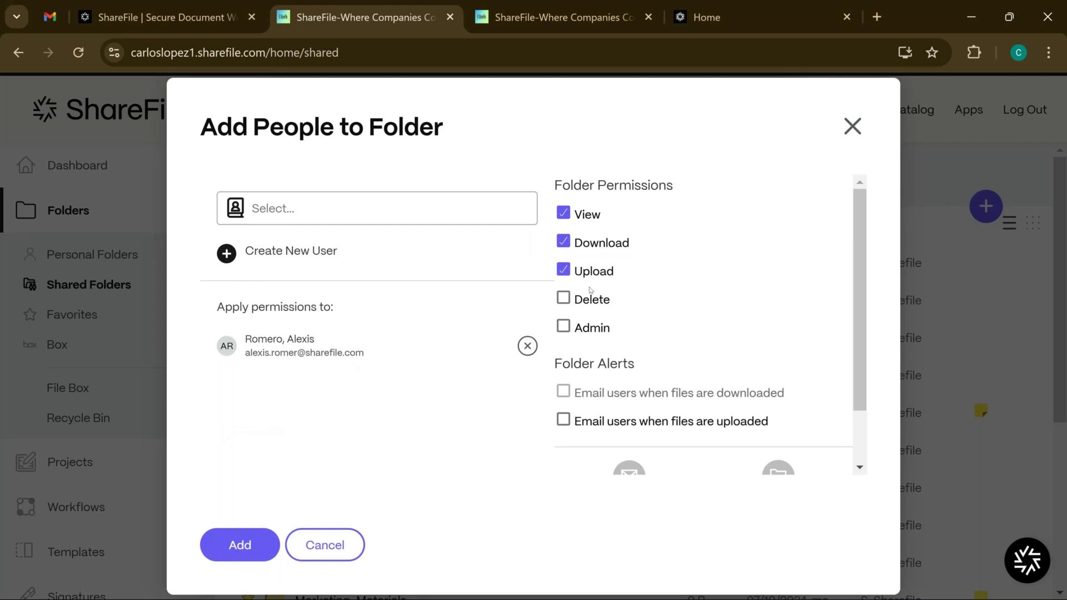
scroll(590, 289, "down", 2)
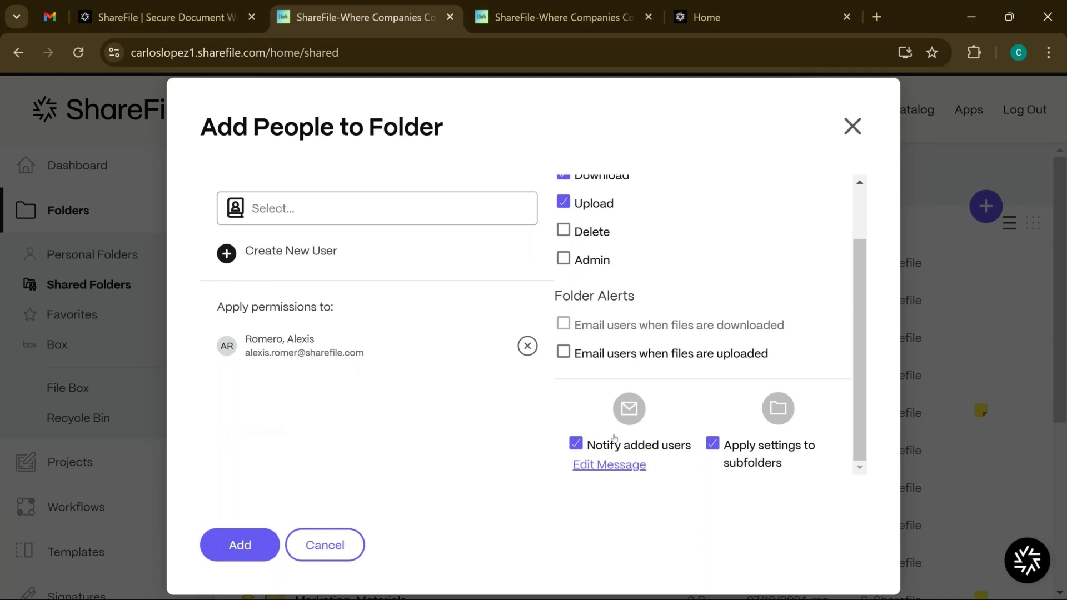
left_click(577, 446)
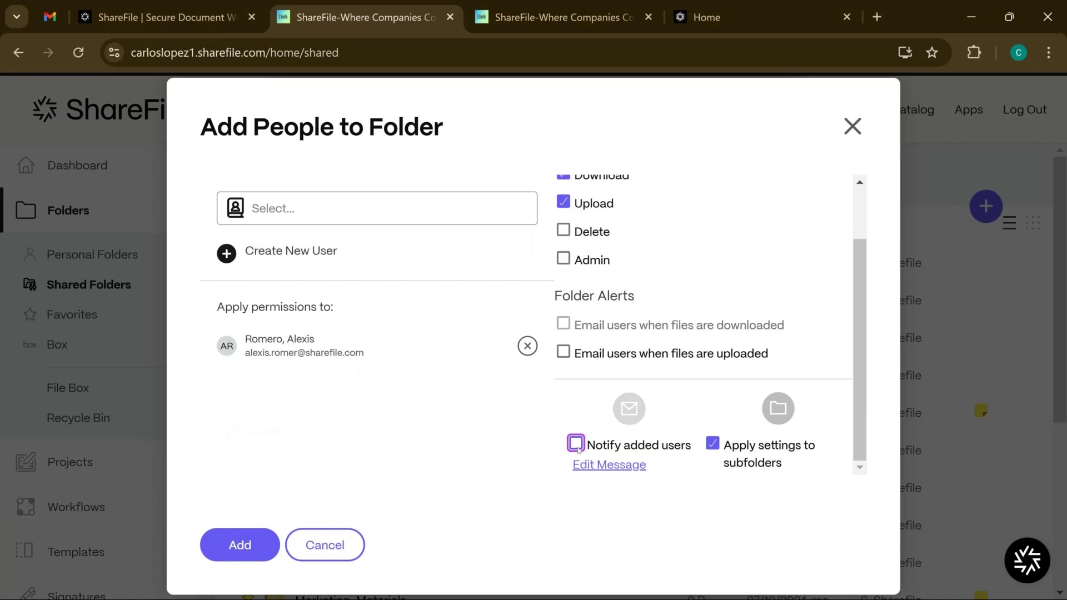
left_click(576, 446)
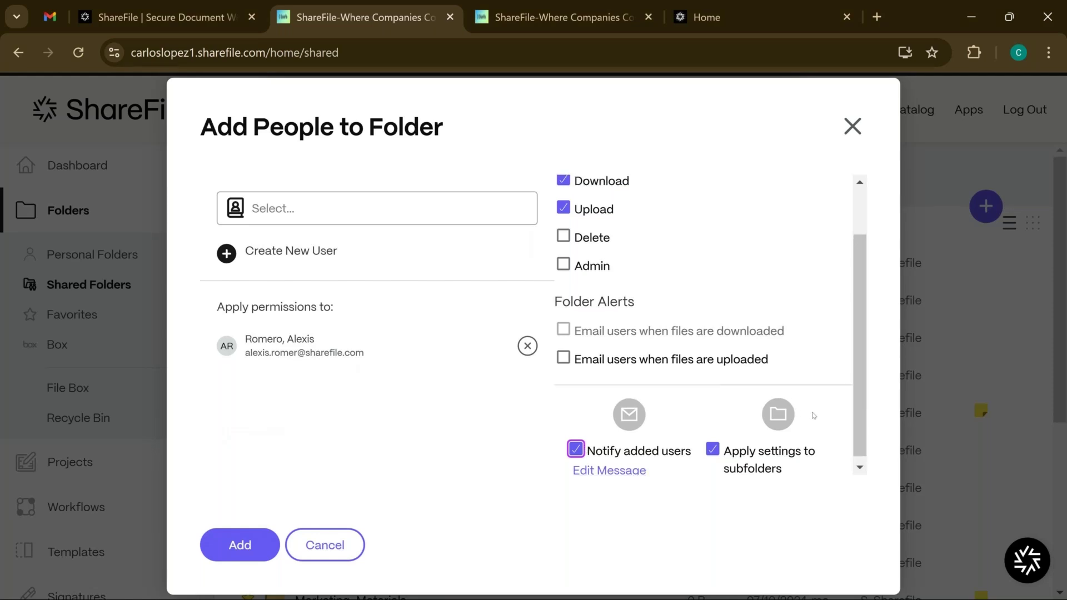
scroll(813, 416, "up", 2)
scroll(813, 416, "down", 2)
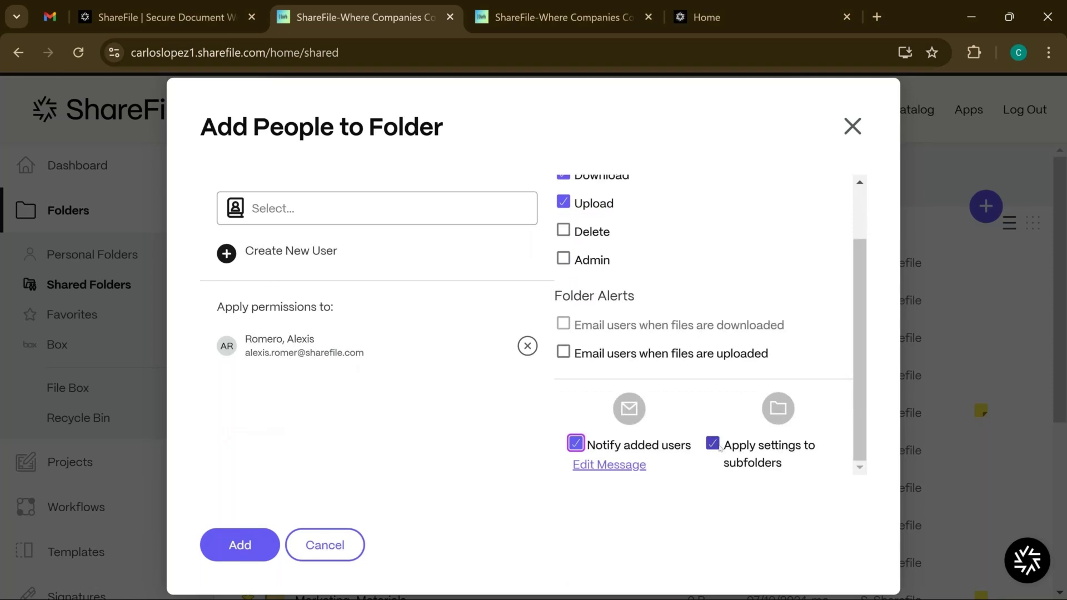
scroll(717, 447, "up", 2)
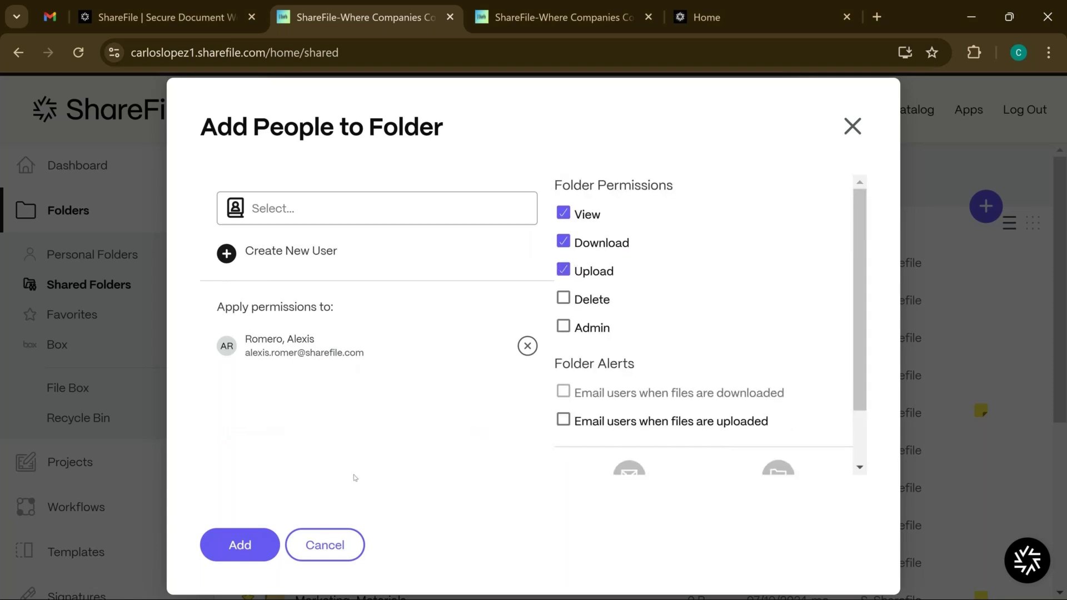
left_click(247, 540)
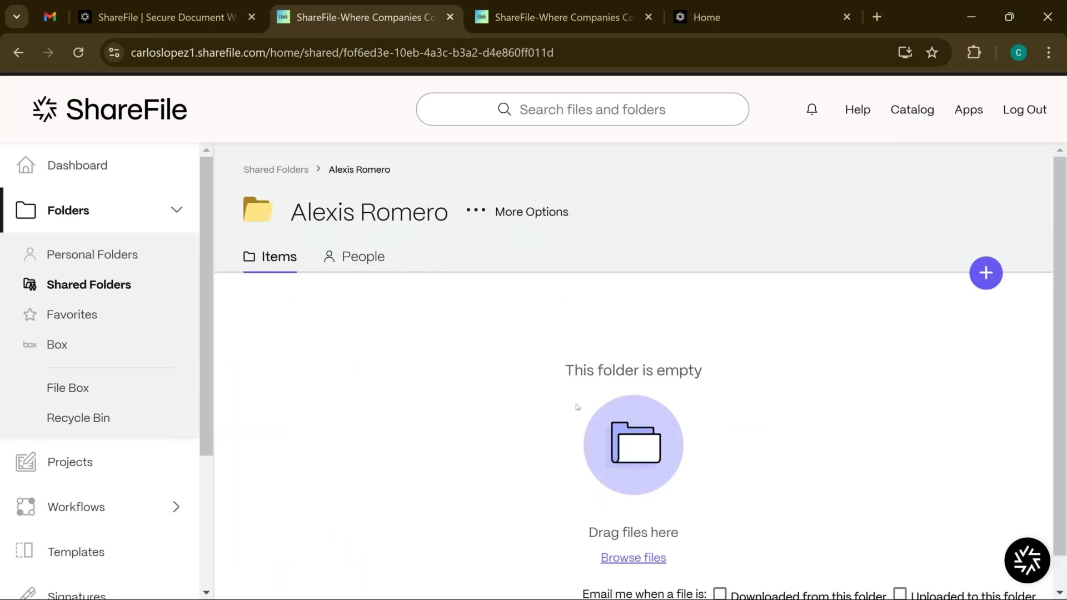
Cancel the Browse files picker without uploading and show the folder's + actions menu
scroll(576, 406, "down", 1)
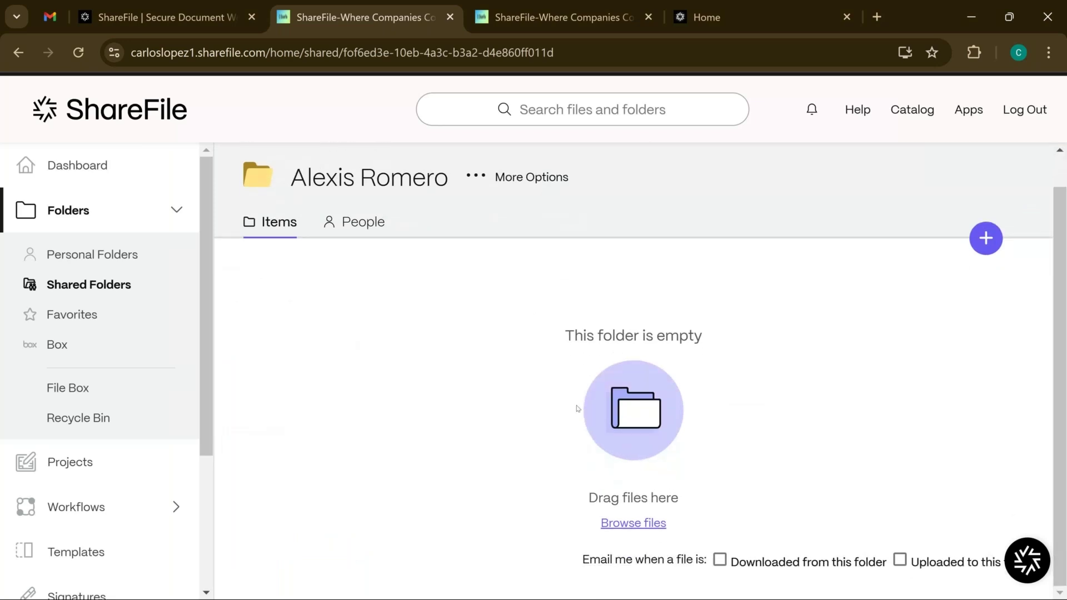
left_click(651, 519)
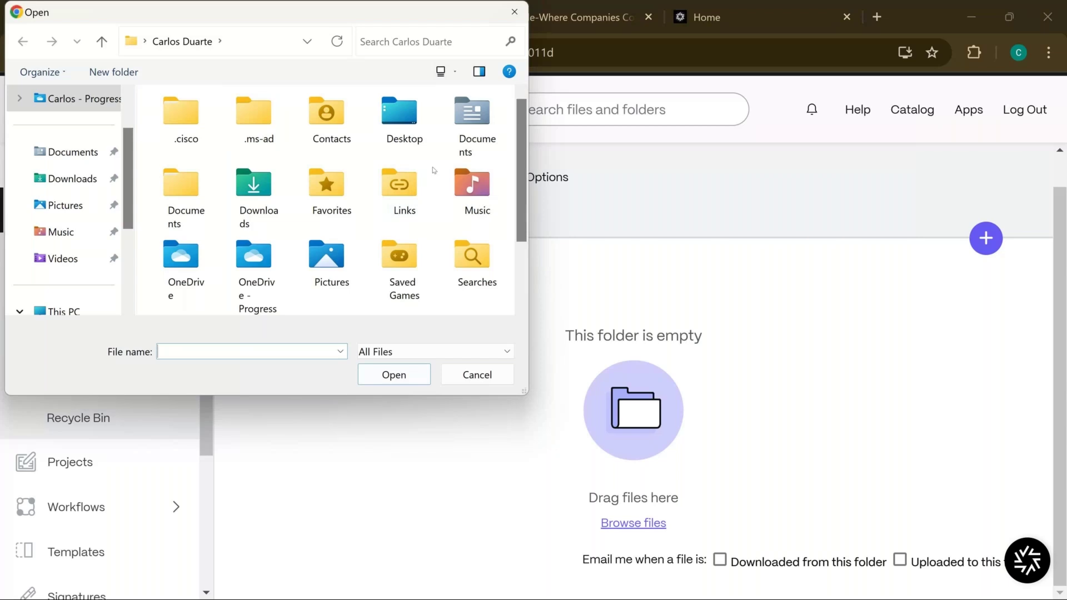
left_click(527, 6)
left_click(984, 239)
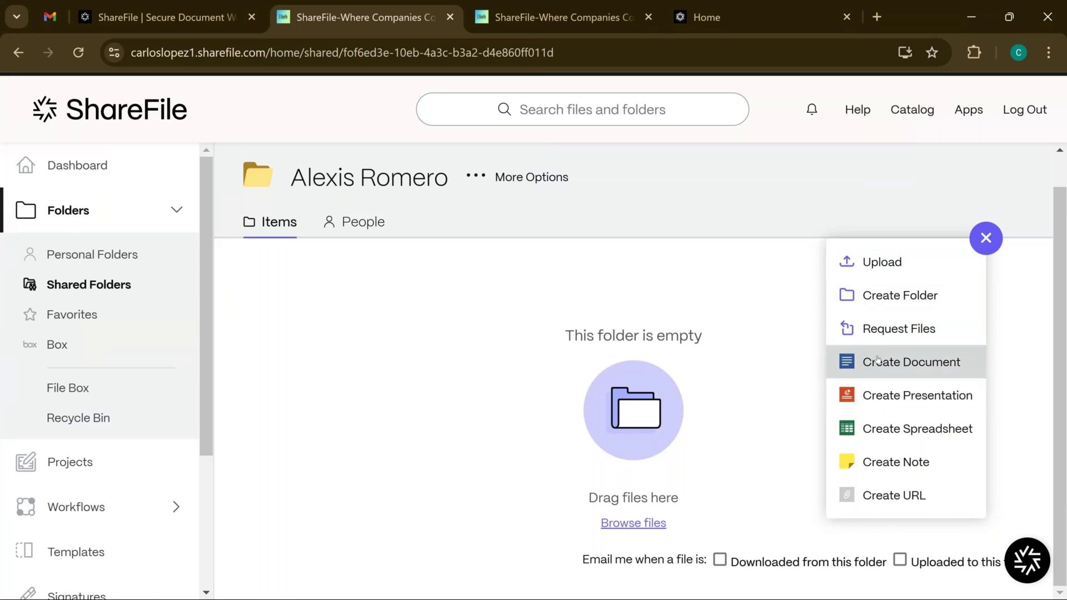
Start Request Files, checking Upload Location but keeping the client's folder as destination
left_click(943, 330)
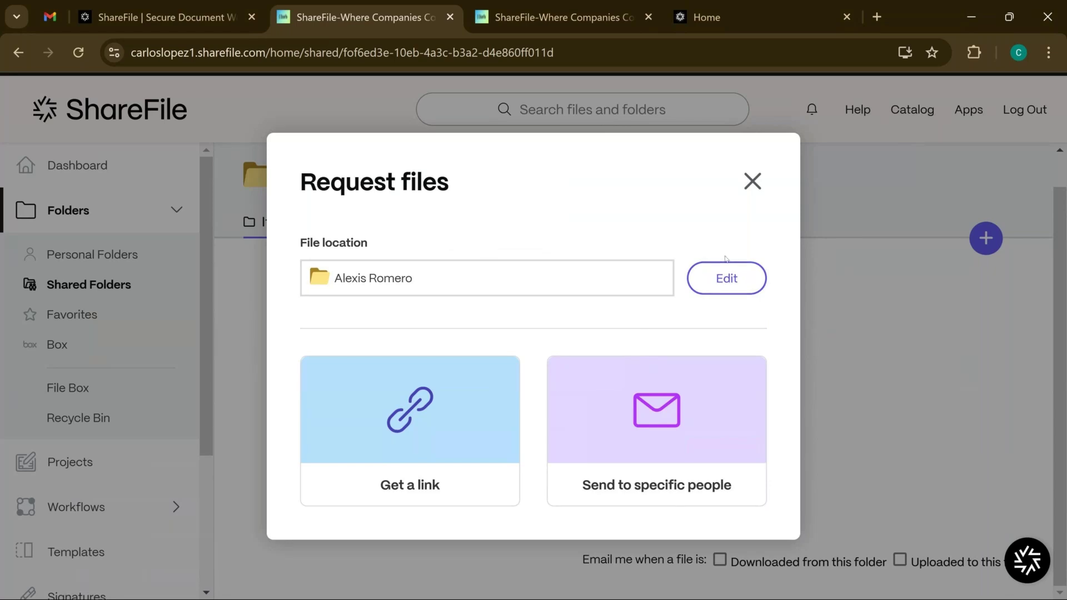
left_click(727, 278)
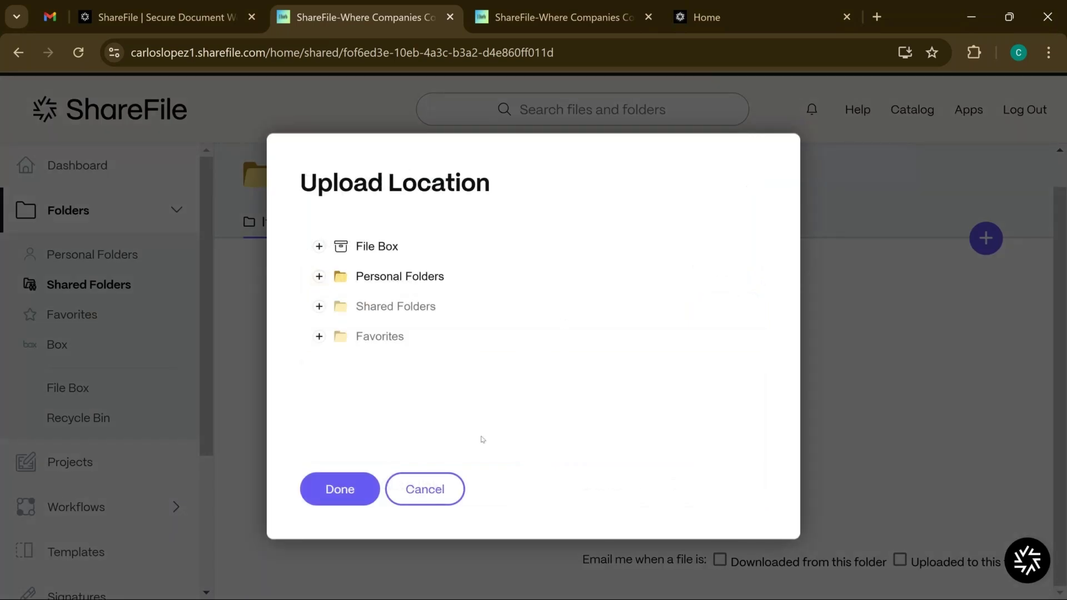
left_click(455, 486)
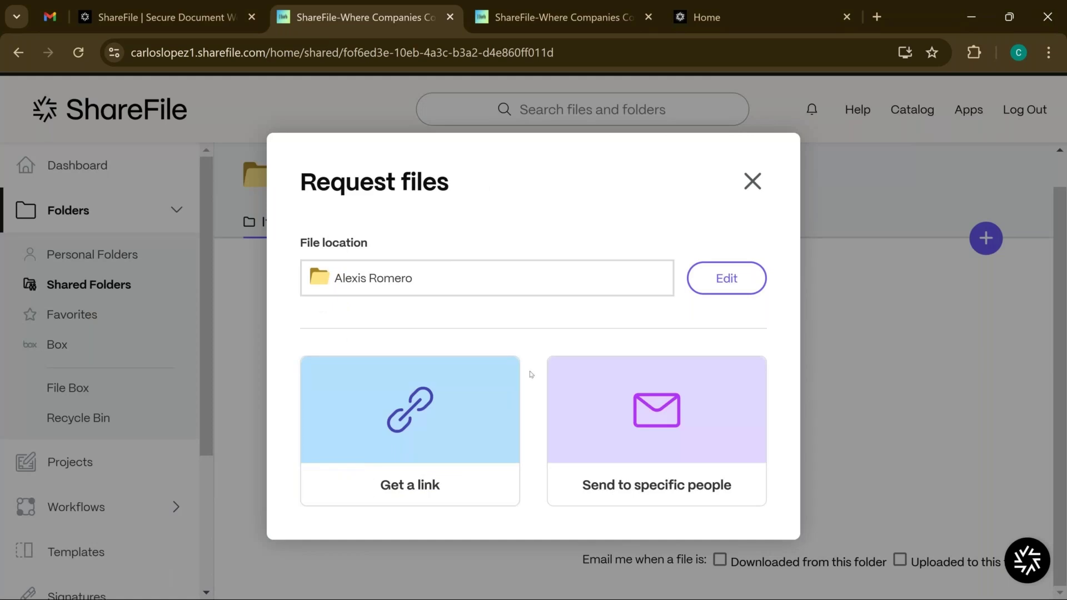
Generate a request link, review Who can access, keep expiry at after 180 days, and save
left_click(509, 408)
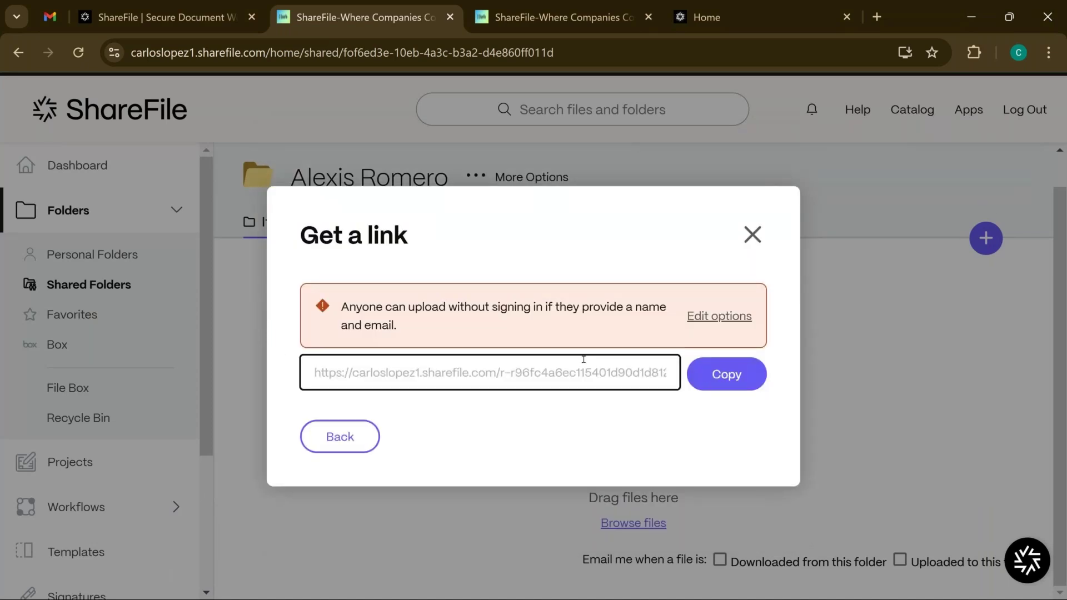
left_click(707, 320)
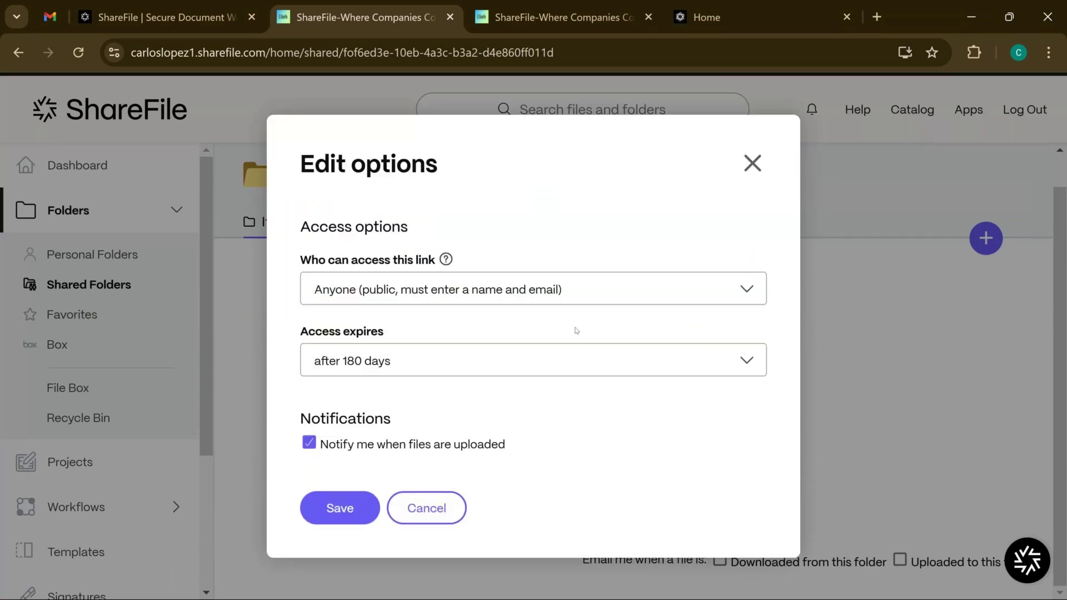
left_click(561, 301)
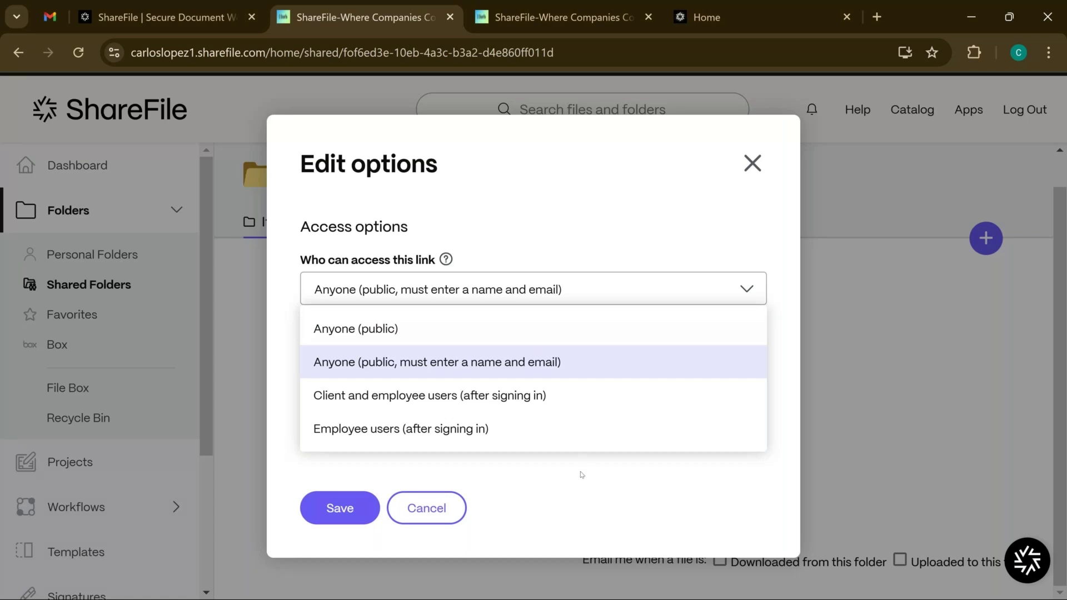
left_click(581, 475)
left_click(533, 361)
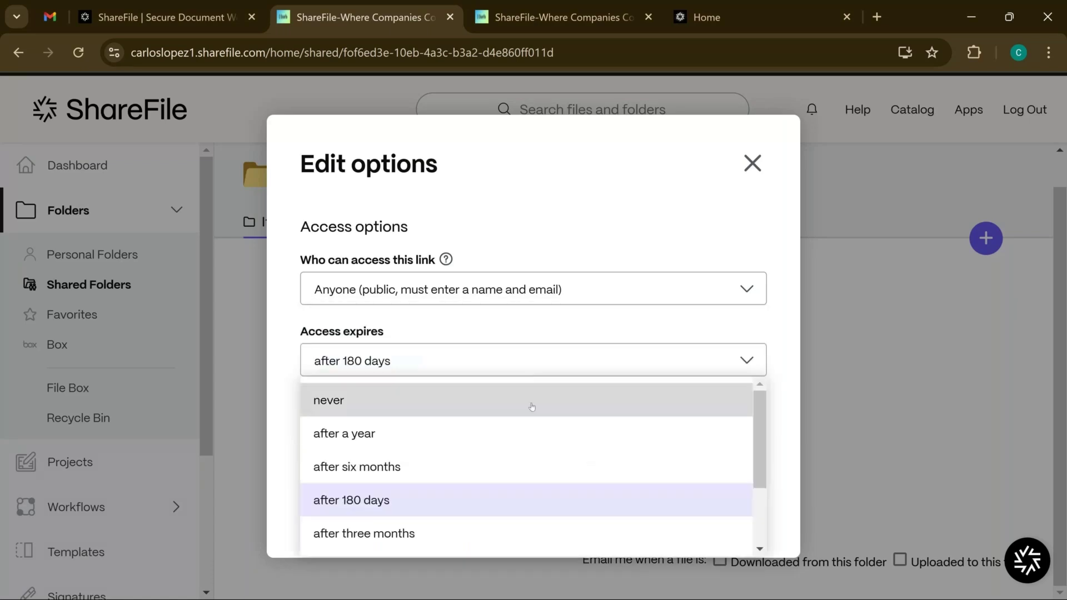
scroll(531, 406, "down", 2)
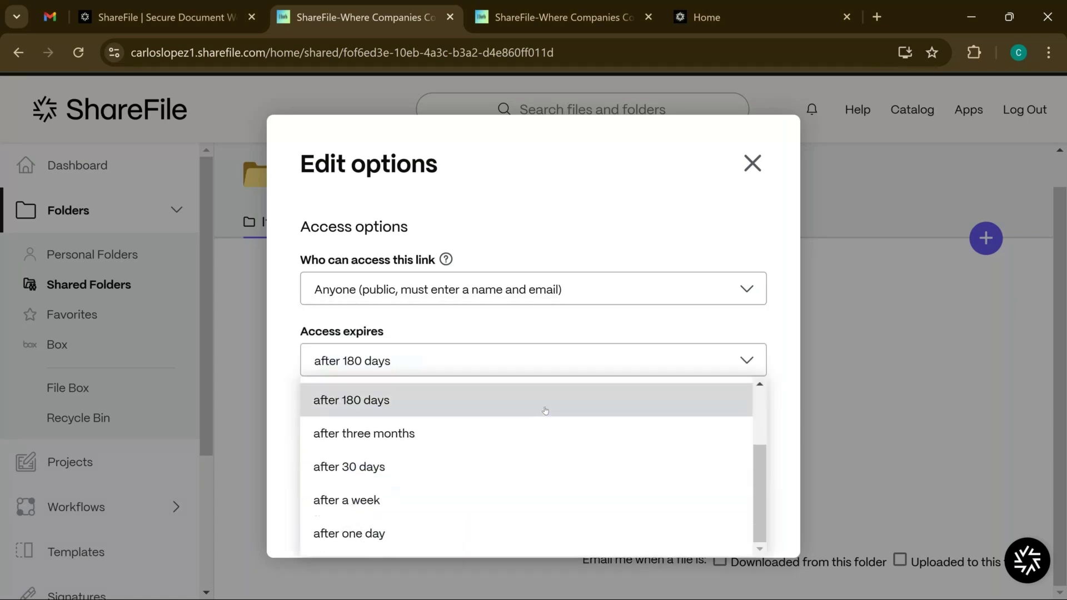
scroll(534, 413, "up", 1)
scroll(535, 416, "up", 2)
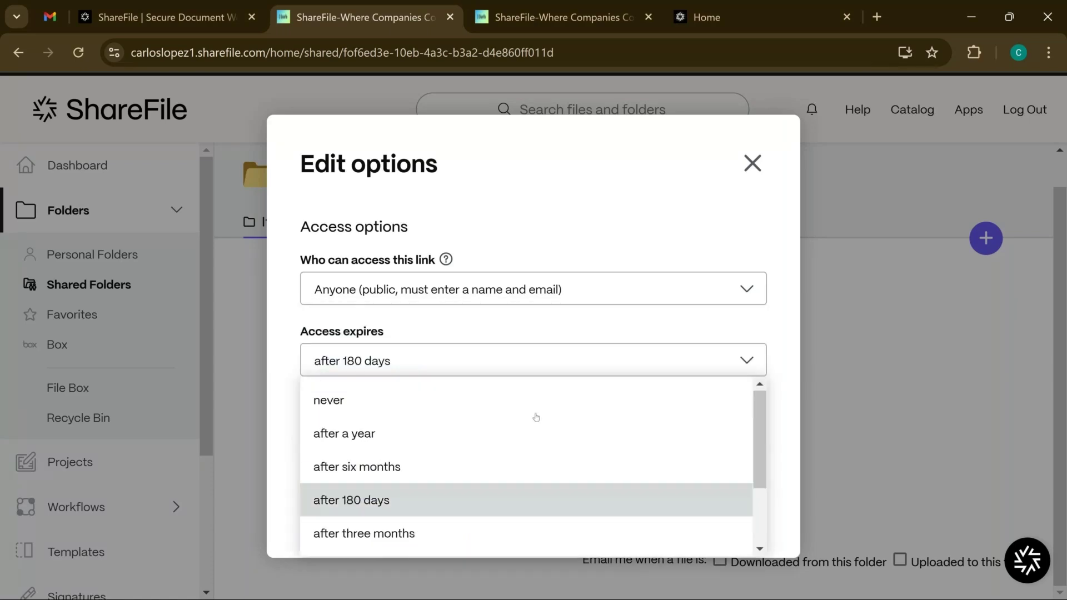
scroll(536, 416, "down", 2)
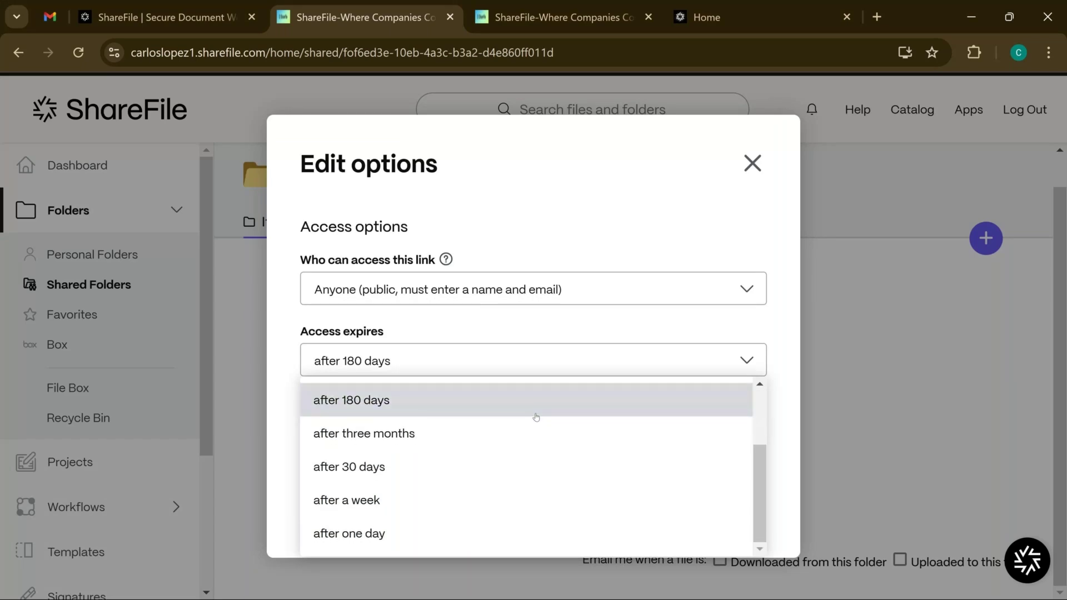
scroll(505, 467, "up", 2)
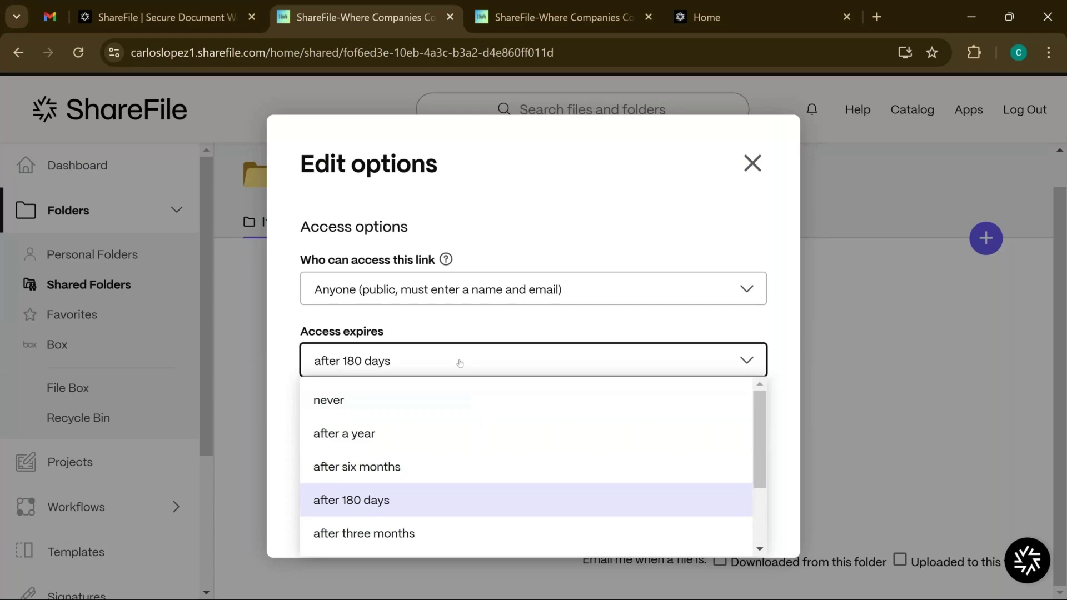
left_click(457, 339)
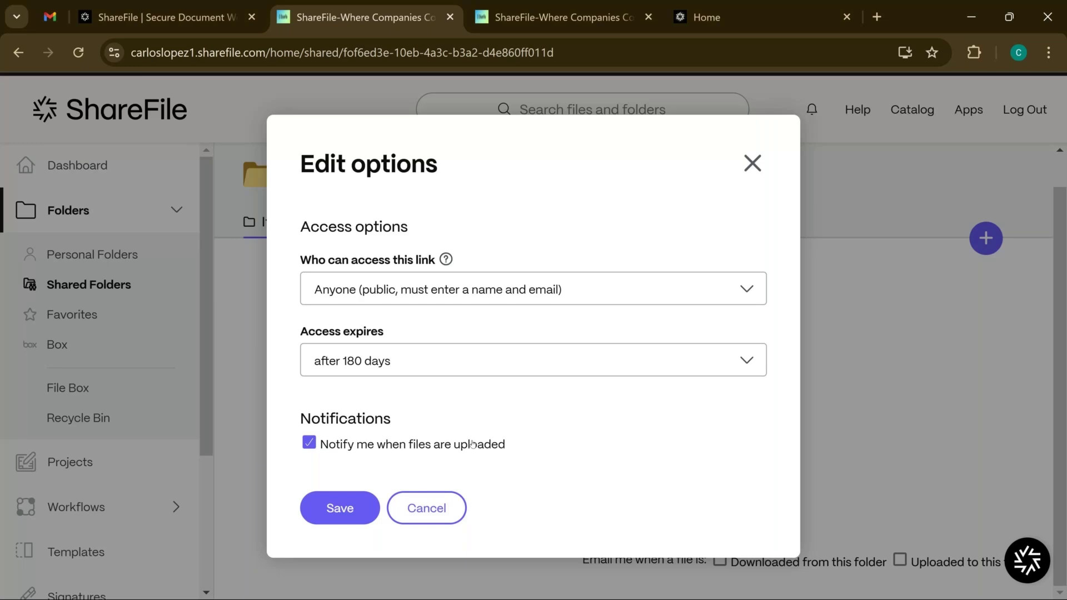
left_click(367, 506)
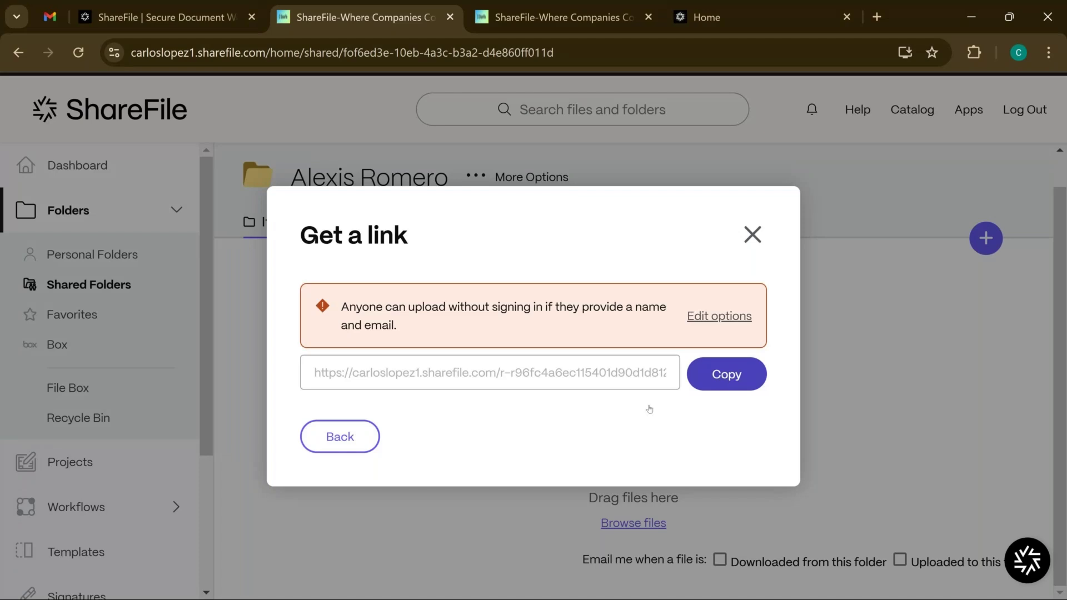
Switch to Send to specific people and pick the client as the To recipient
left_click(358, 452)
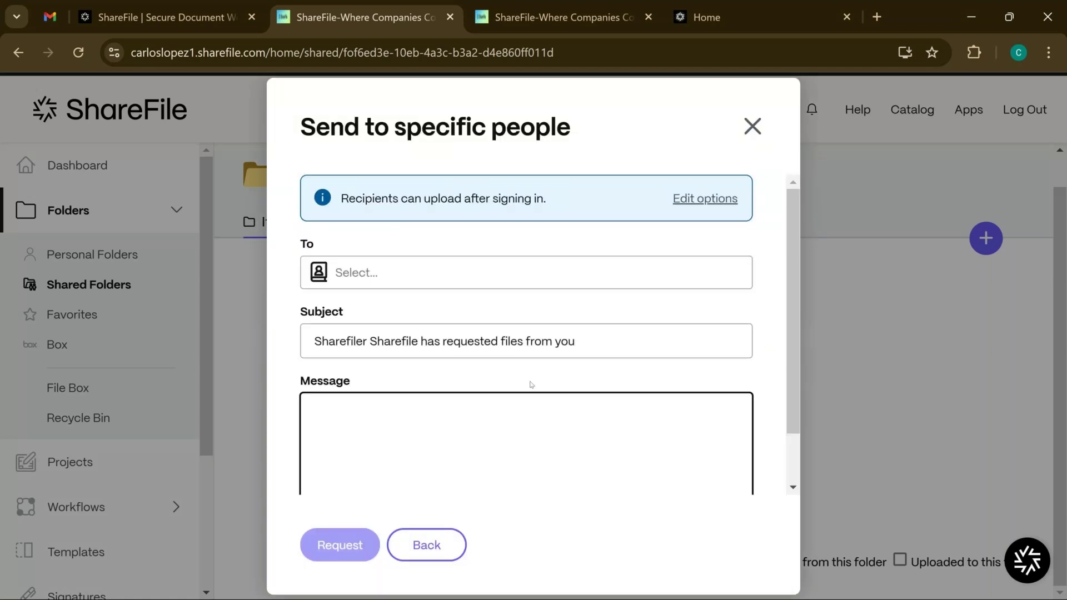
scroll(533, 259, "down", 1)
scroll(489, 259, "up", 1)
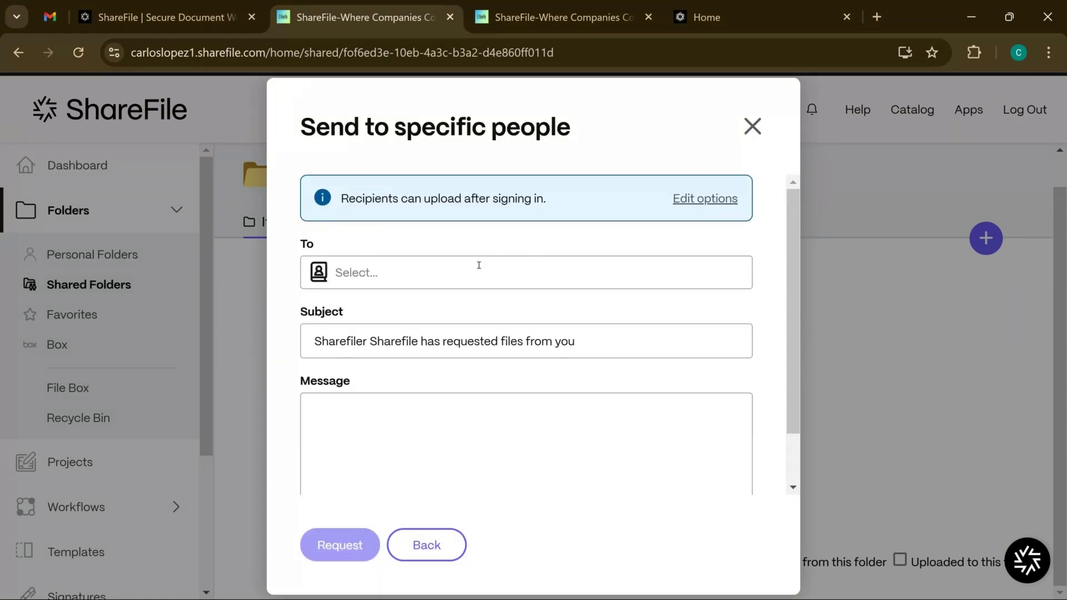
left_click(479, 265)
type("al")
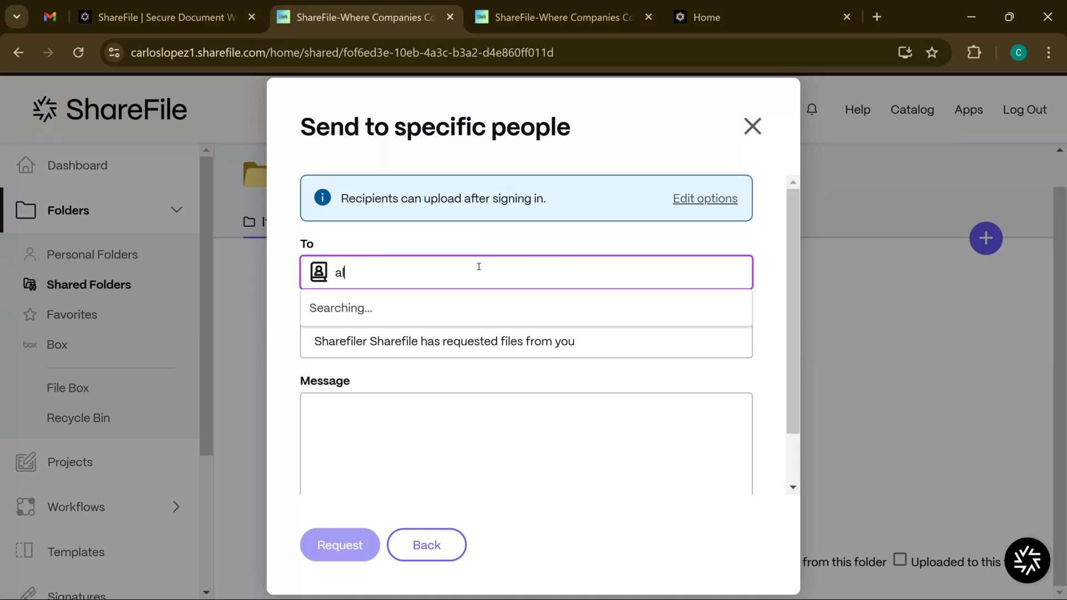
type("exis")
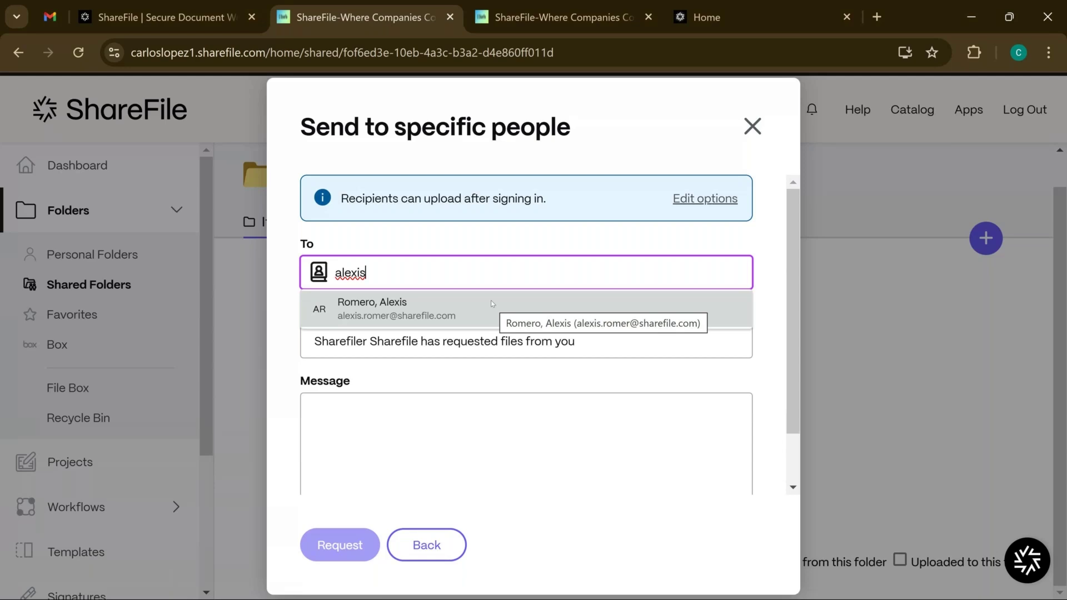
left_click(491, 303)
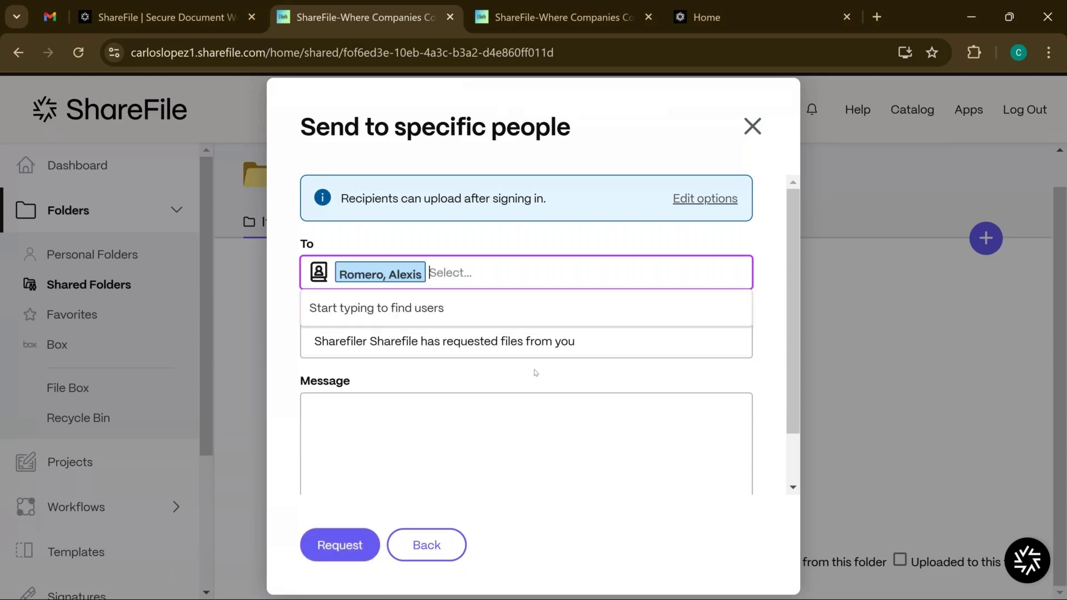
left_click(558, 370)
Write 'Test' as the request message
scroll(558, 369, "down", 1)
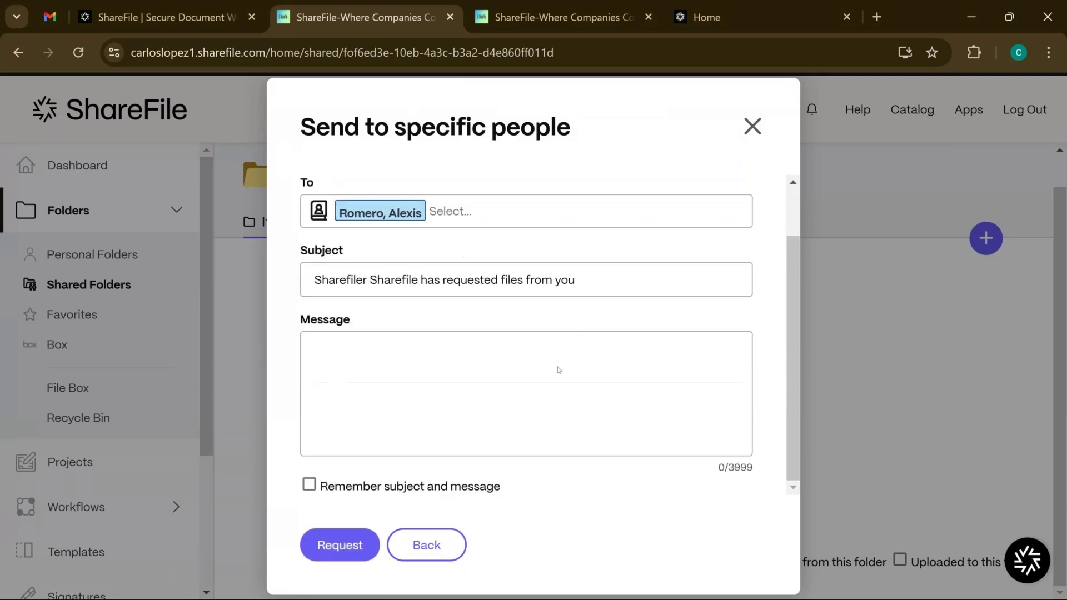
left_click(557, 366)
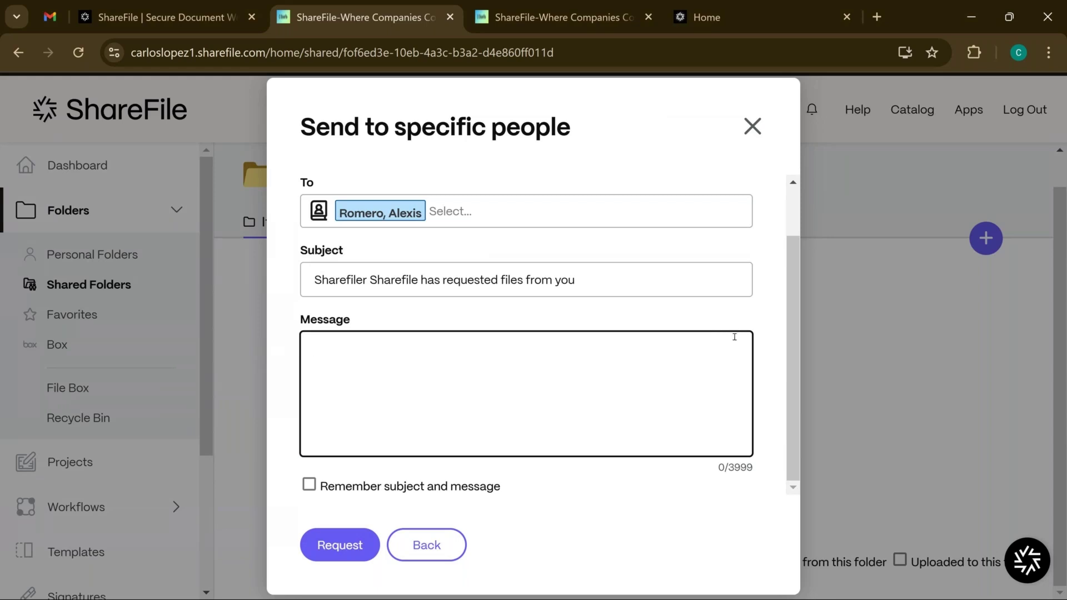
type("Test")
scroll(734, 337, "up", 2)
scroll(611, 389, "down", 2)
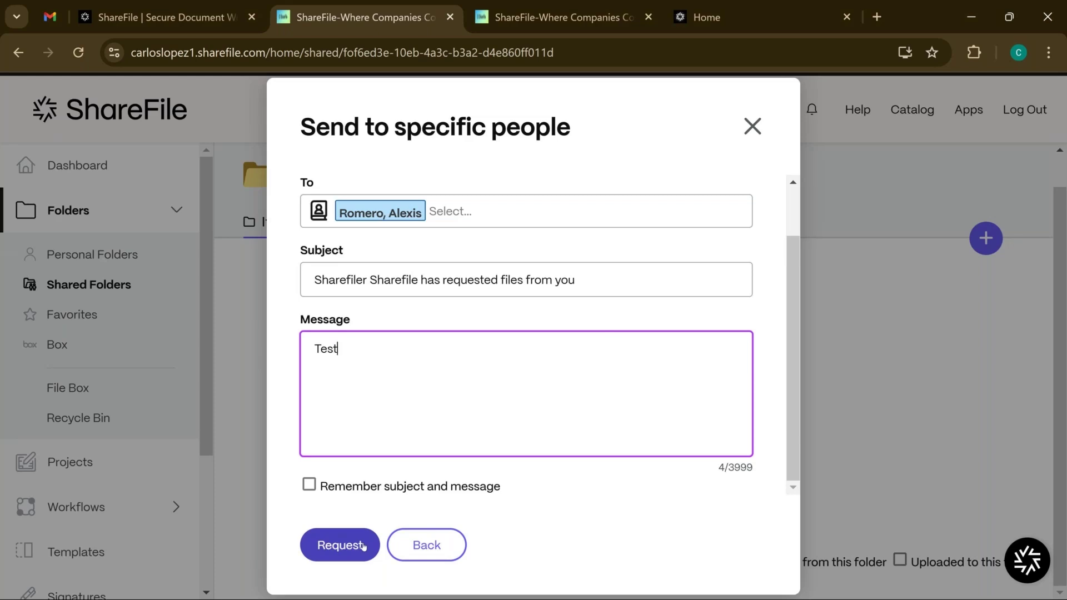
left_click(363, 545)
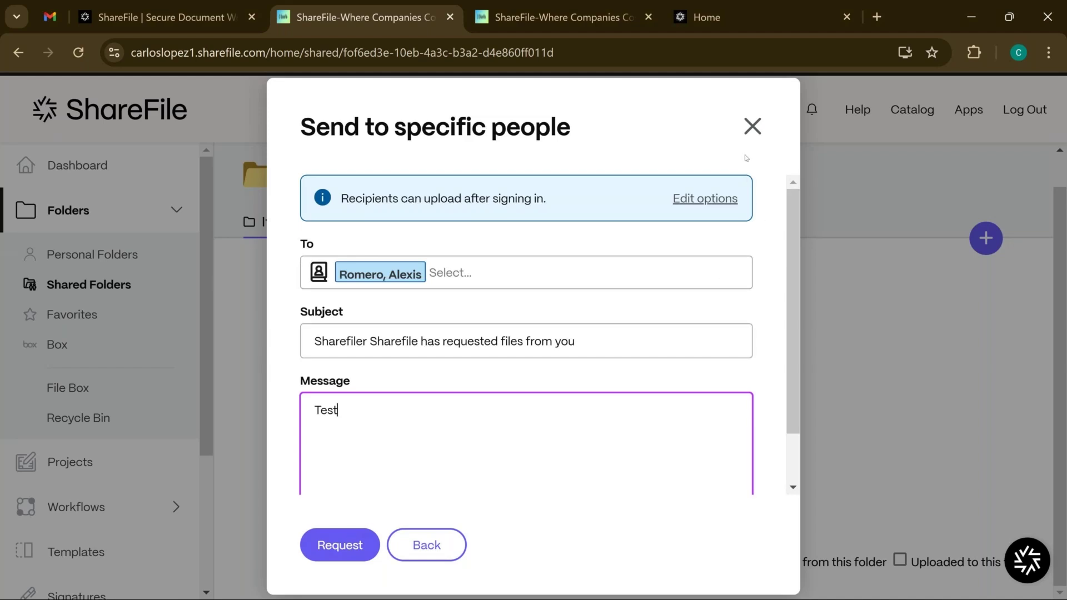
Discard the unsent file request email, close Request files, and go back to the Dashboard
left_click(751, 128)
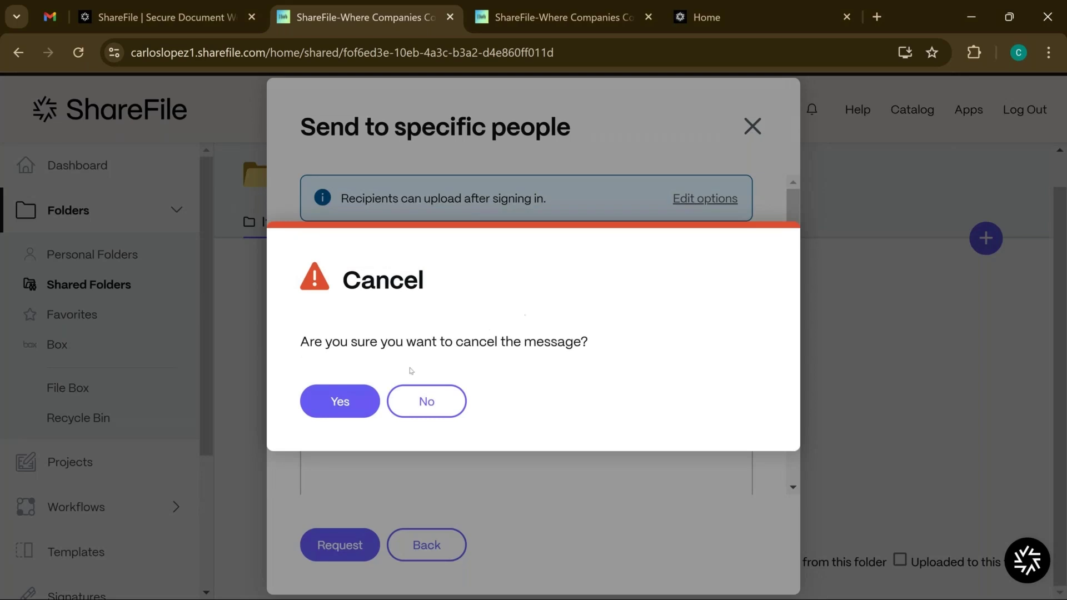
left_click(353, 402)
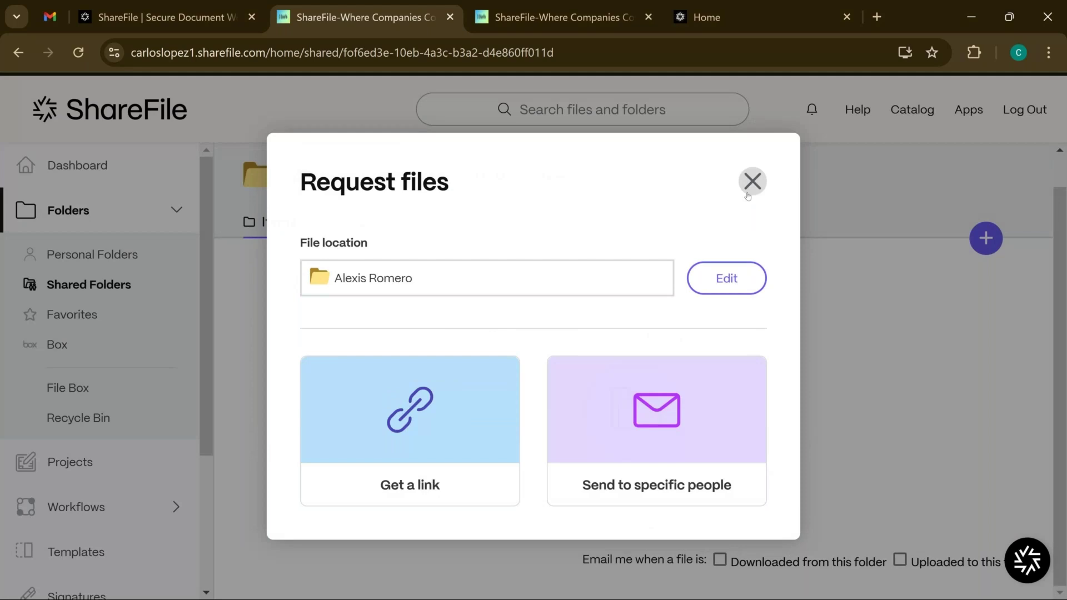
left_click(752, 181)
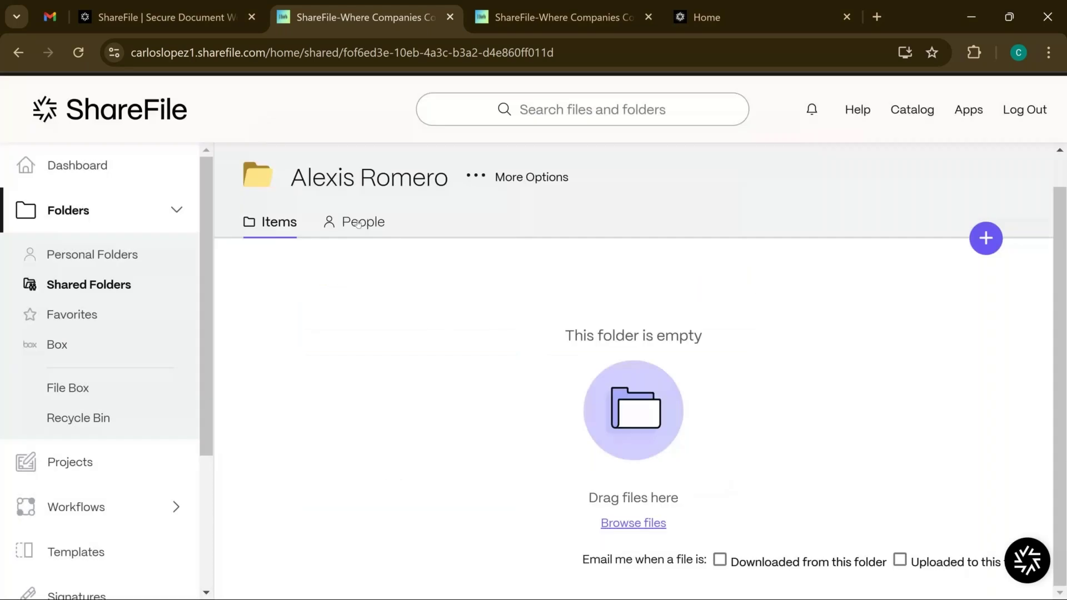
left_click(164, 123)
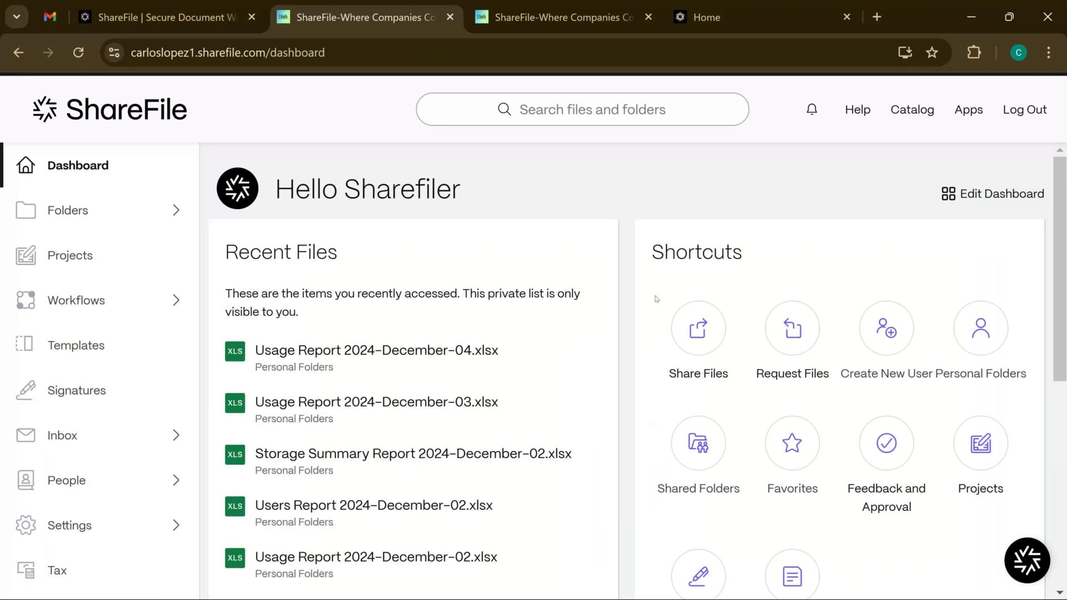
Start sharing files from the computer, cancel the file picker, and close the Share files modal
left_click(702, 324)
left_click(533, 424)
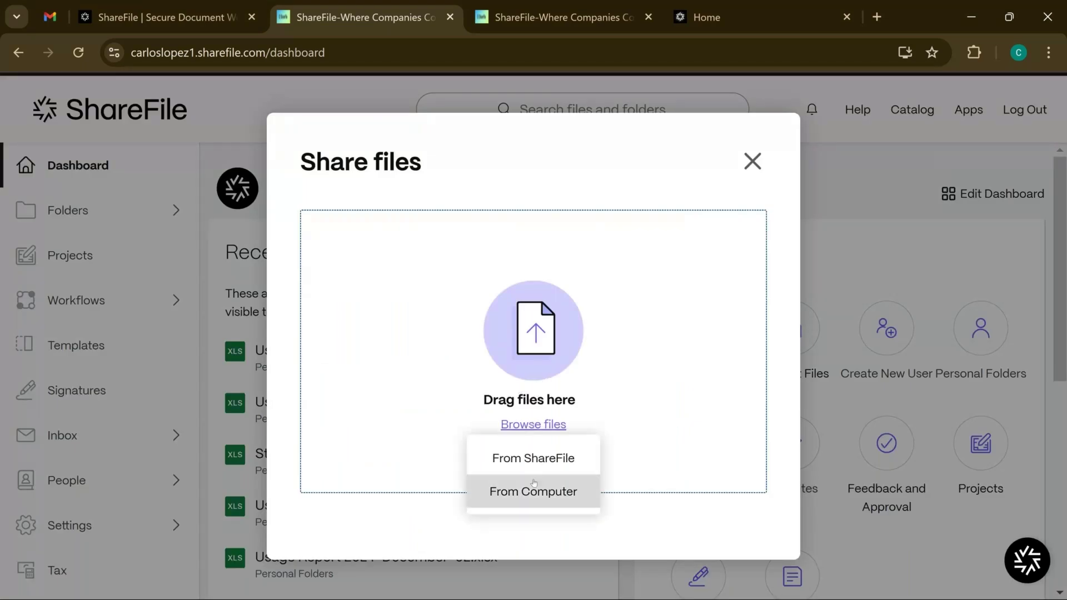
left_click(534, 483)
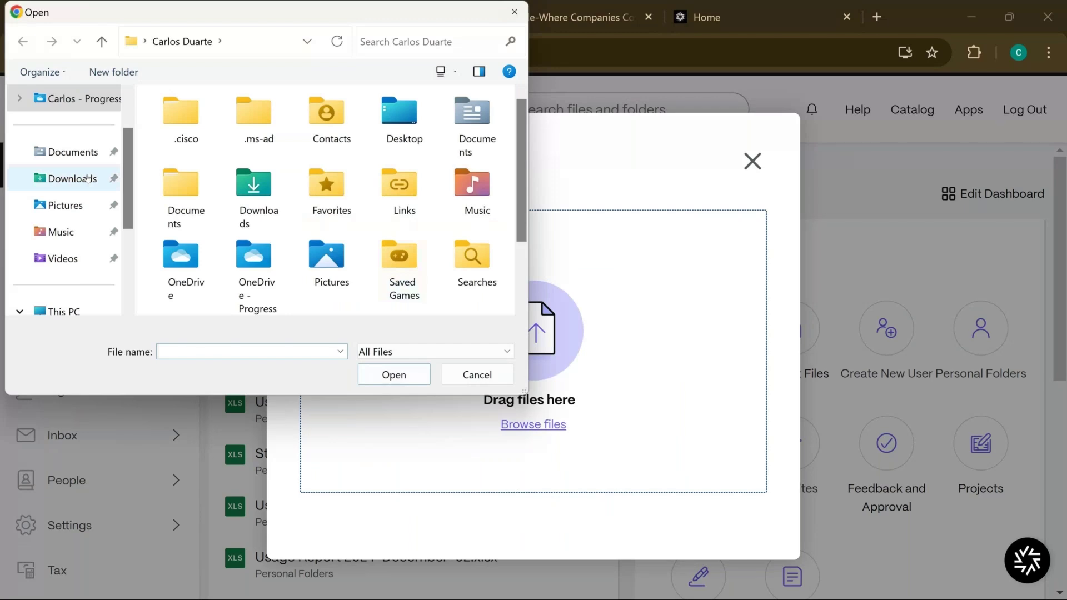
key("Escape")
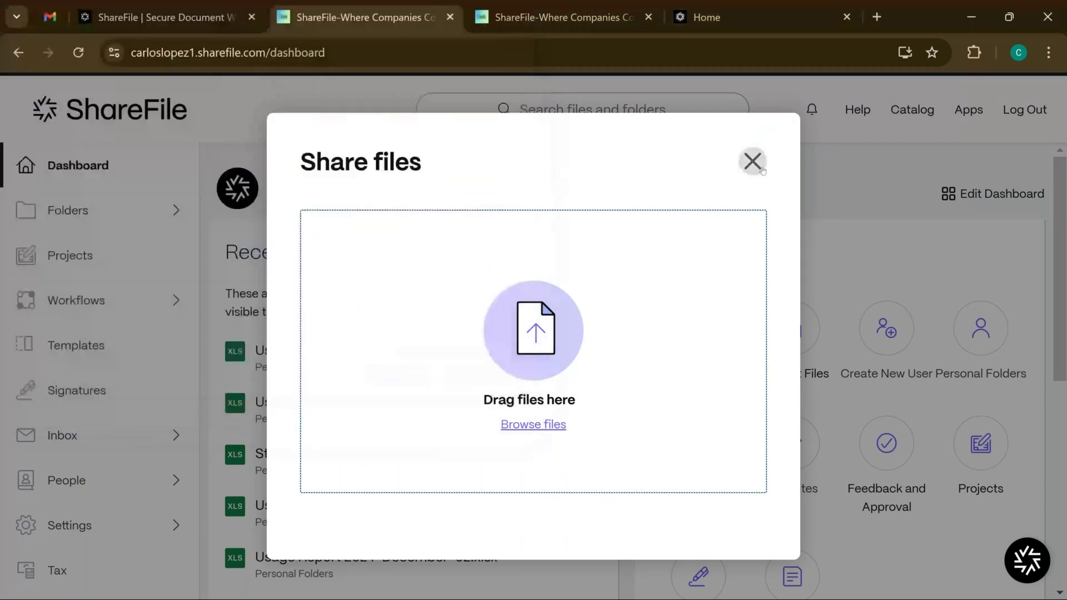
left_click(753, 162)
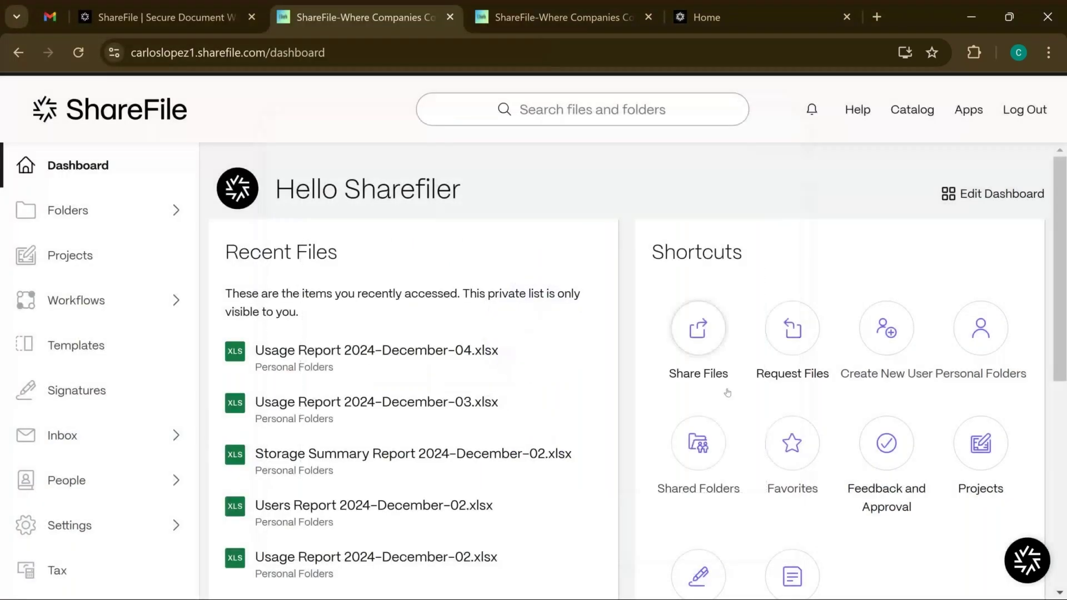
left_click(776, 342)
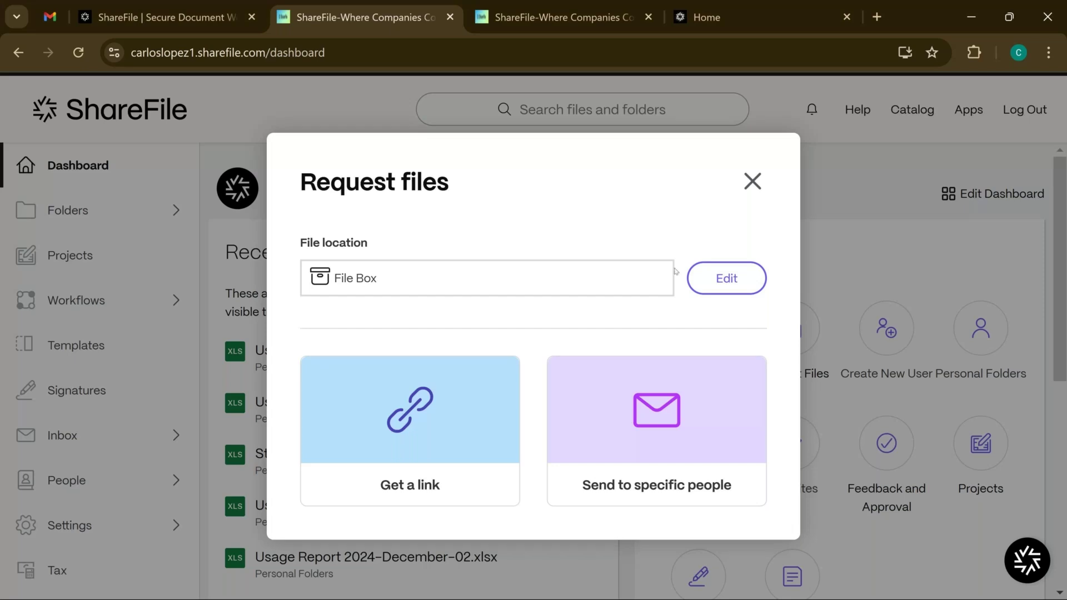
left_click(704, 278)
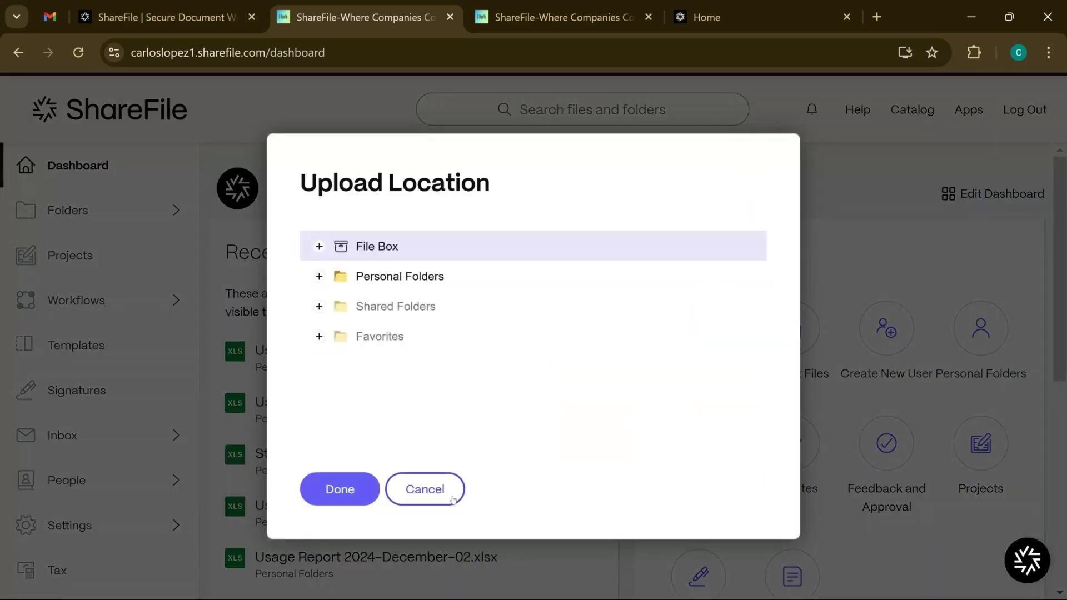
left_click(446, 498)
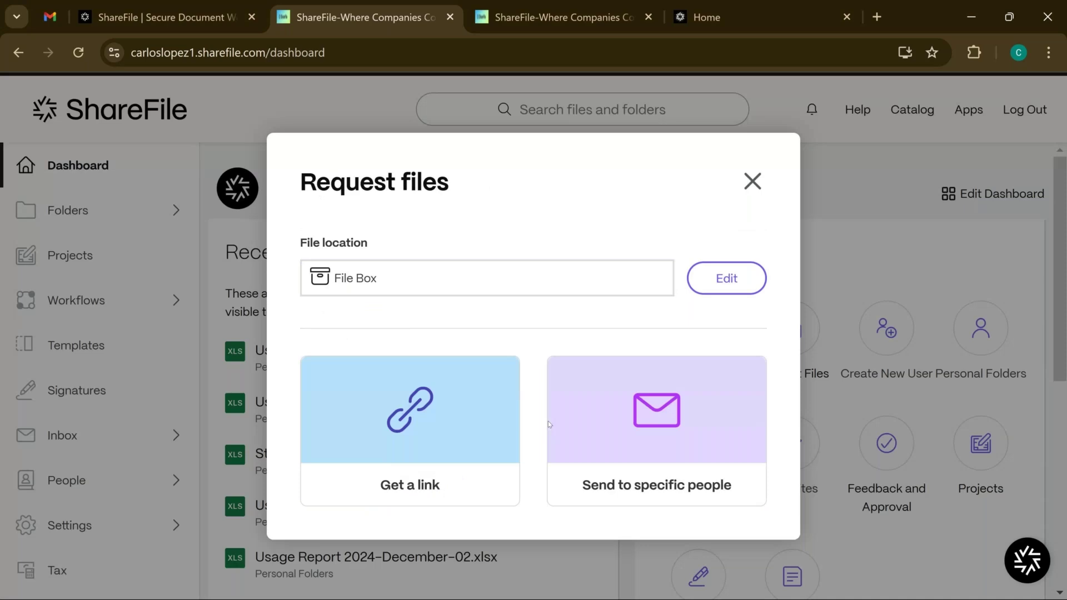
left_click(753, 192)
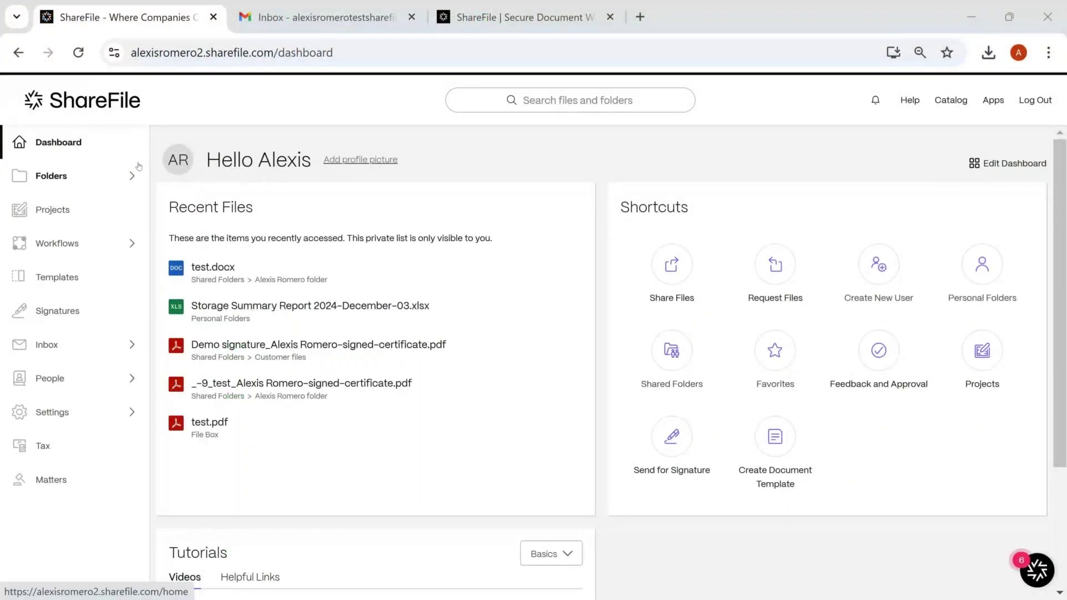
Expand People, dismiss the client contacts notice, and open Manage Users Home
left_click(74, 378)
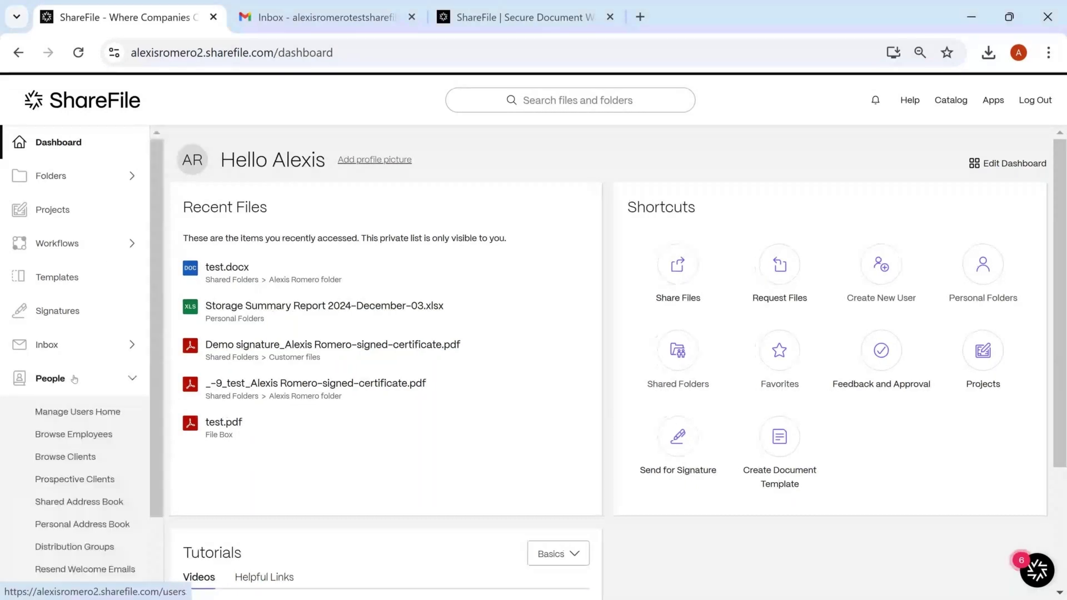
left_click(450, 303)
left_click(82, 412)
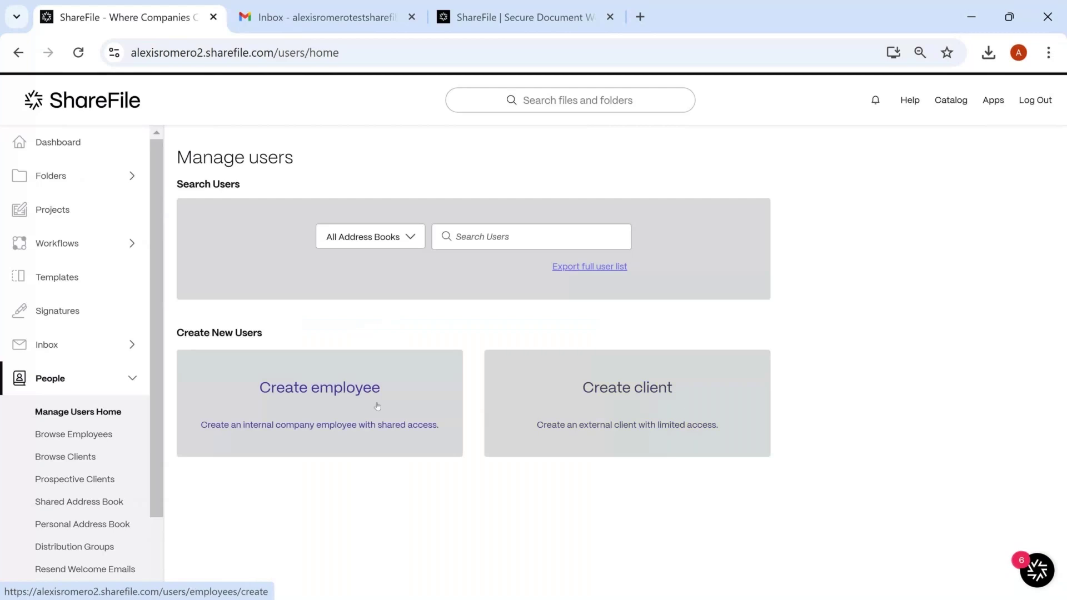
On the Create employee form, enter the employee's first name, last name and company e-mail address
left_click(438, 402)
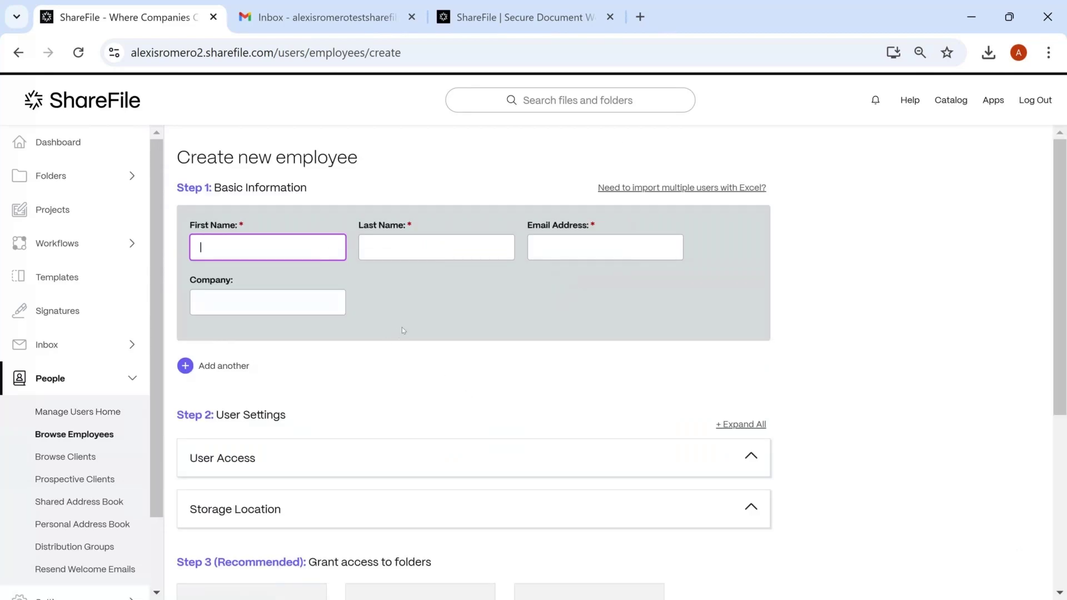
left_click(292, 254)
key("Tab")
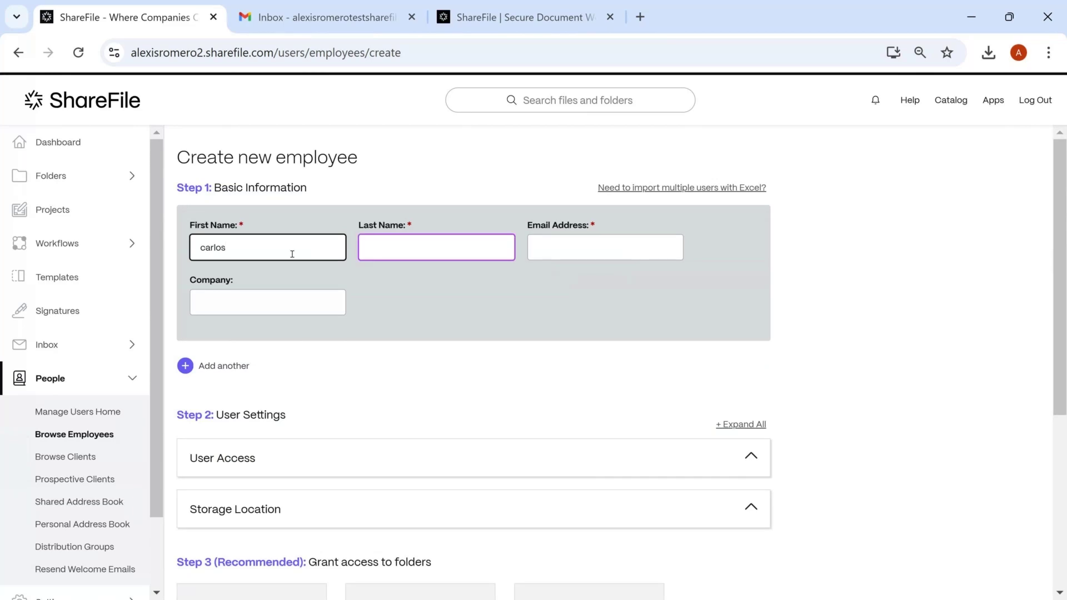
key("Tab")
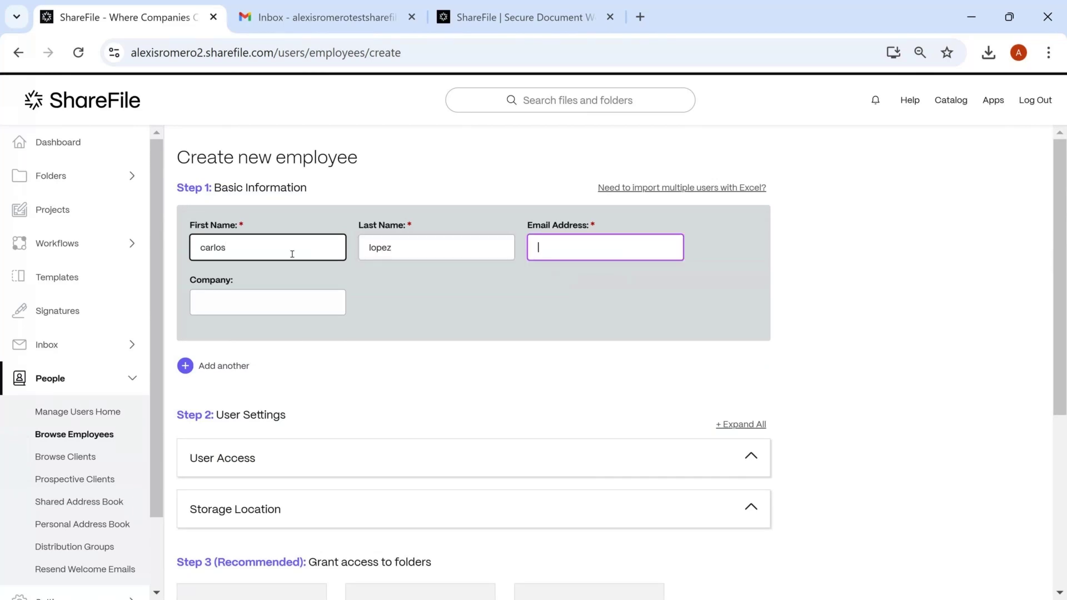
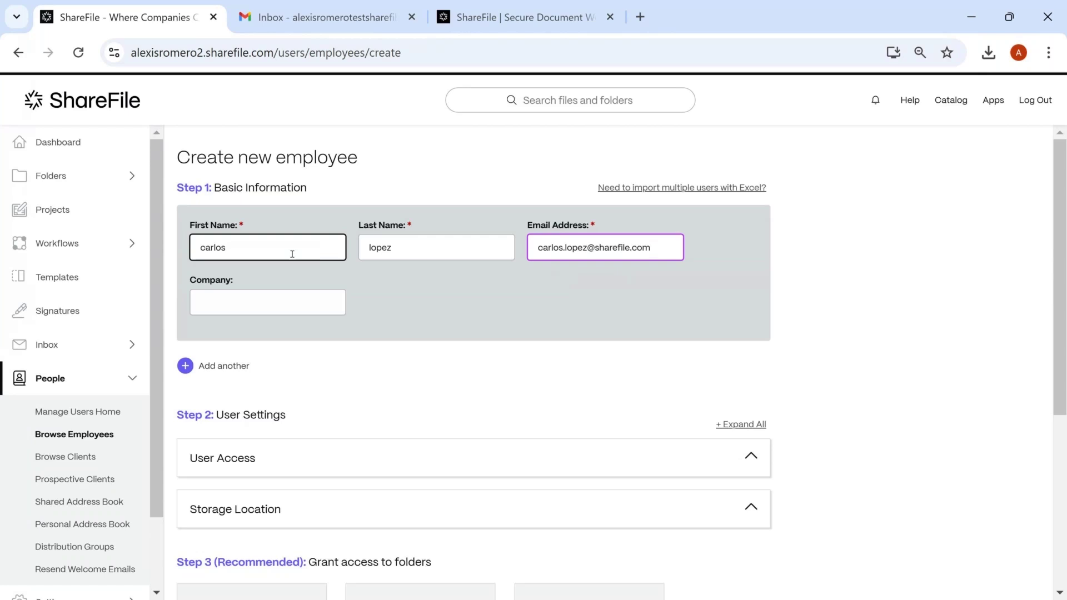
Expand User Access and tick Select All to grant every permission
scroll(435, 346, "down", 3)
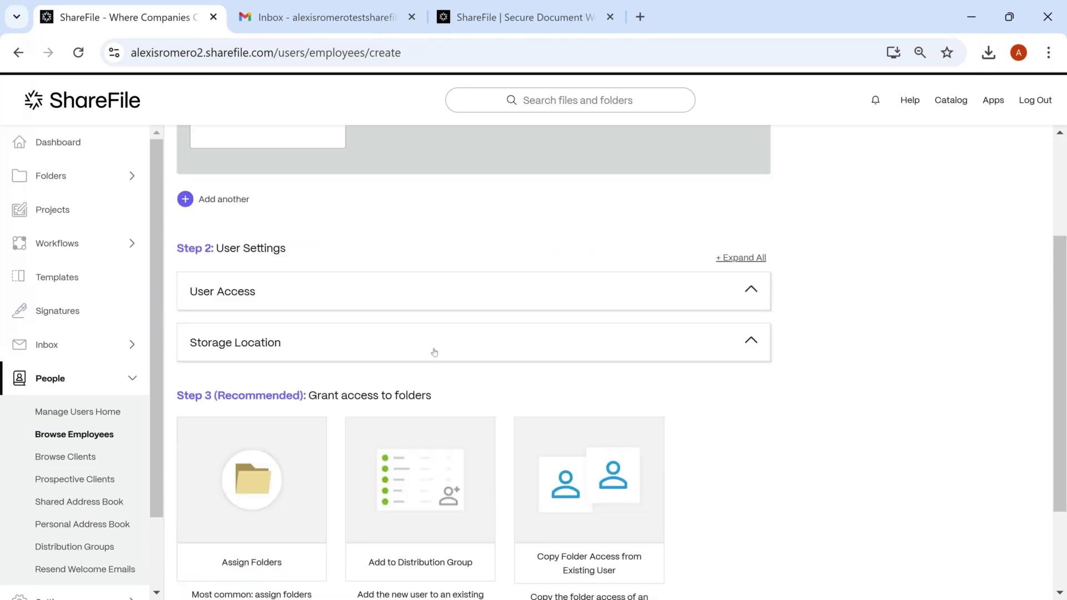
scroll(435, 345, "up", 2)
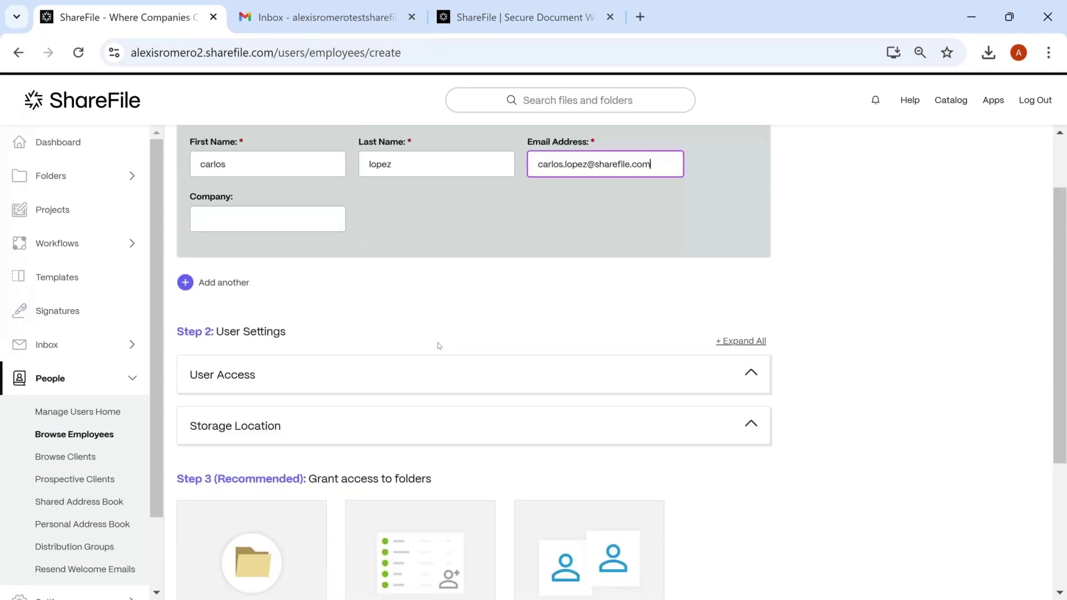
left_click(501, 376)
left_click(501, 376)
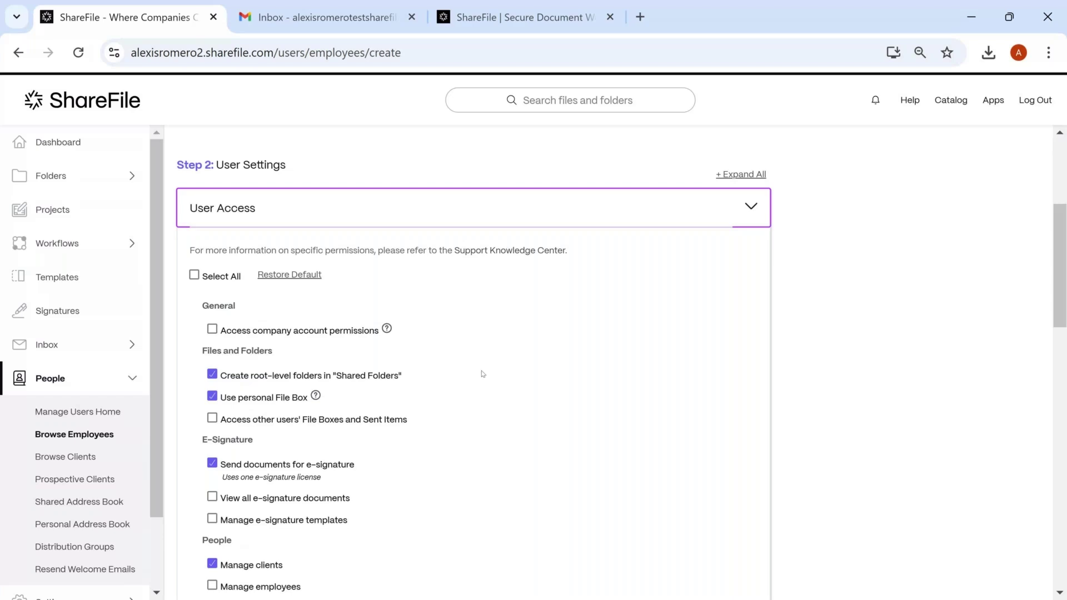
scroll(483, 374, "down", 2)
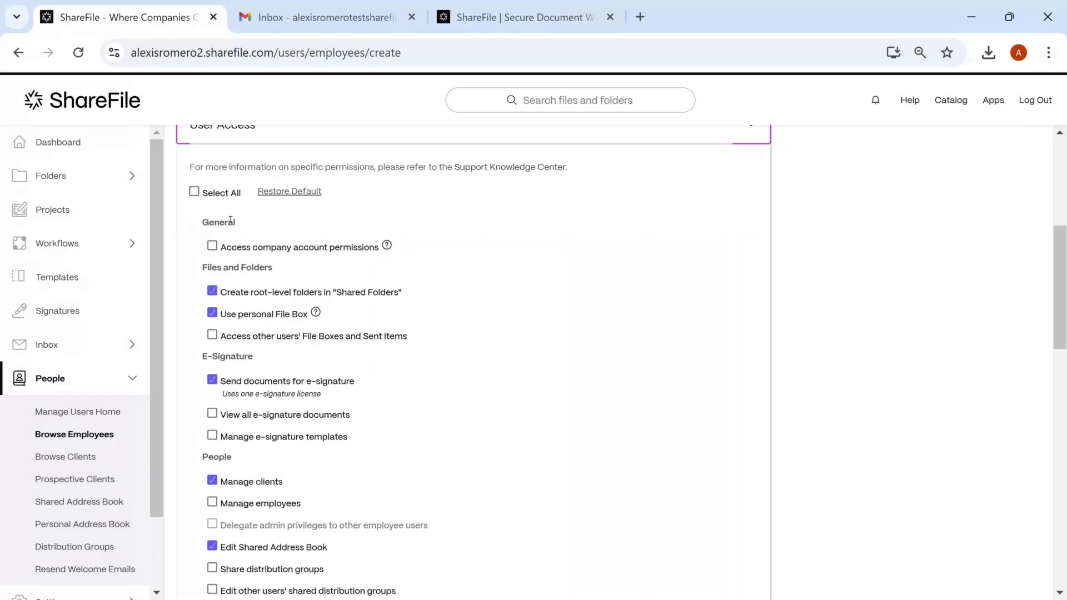
left_click(194, 191)
Show and hide the Storage Location settings, scrolling down to Create & Continue
scroll(399, 330, "down", 2)
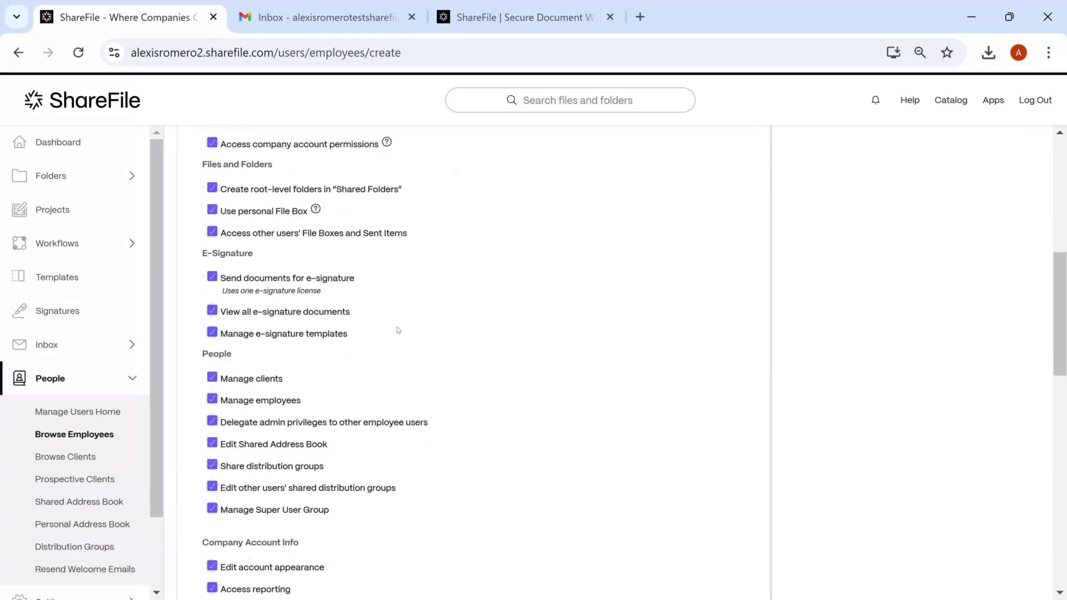
scroll(398, 330, "down", 10)
scroll(398, 330, "down", 1)
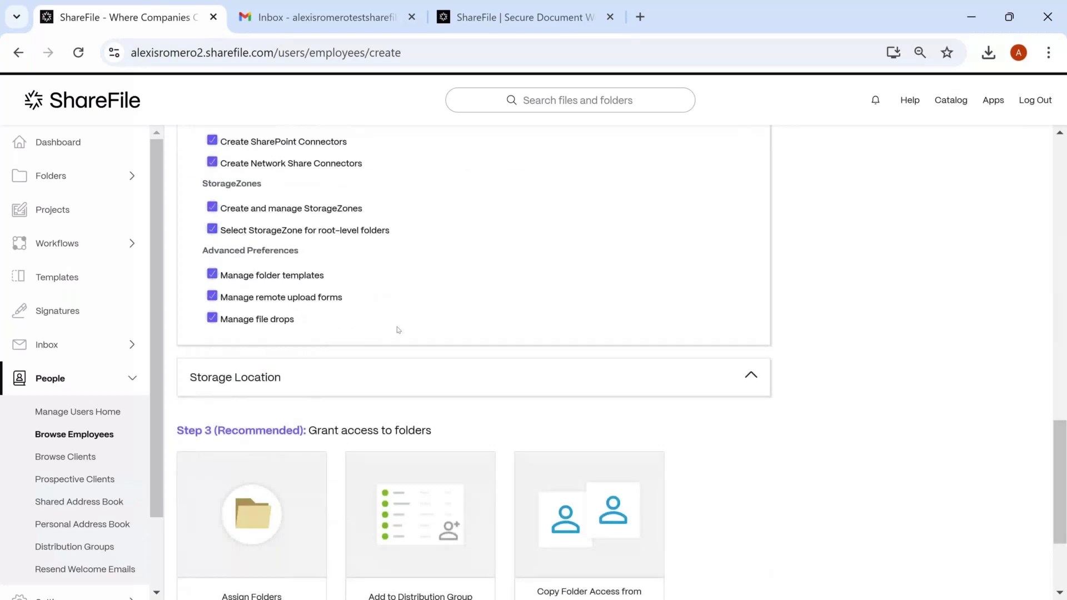
scroll(399, 330, "down", 1)
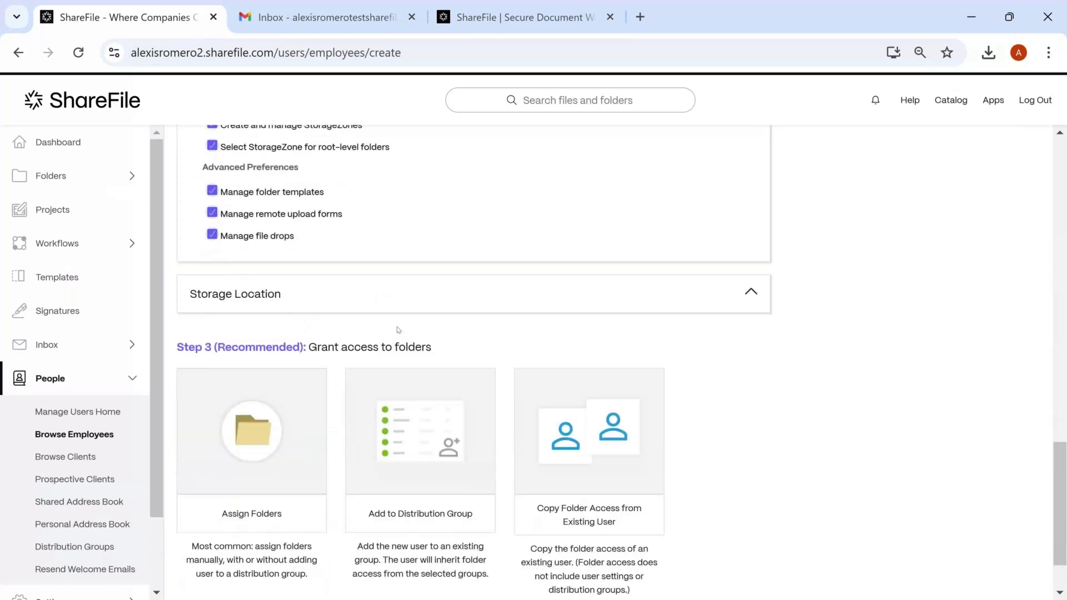
left_click(431, 302)
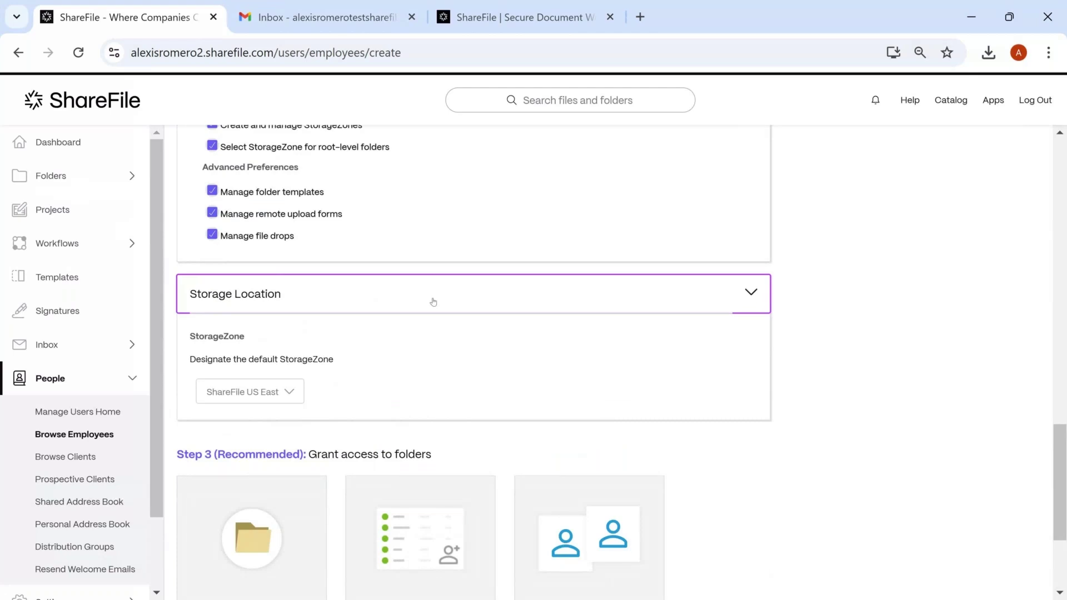
left_click(433, 302)
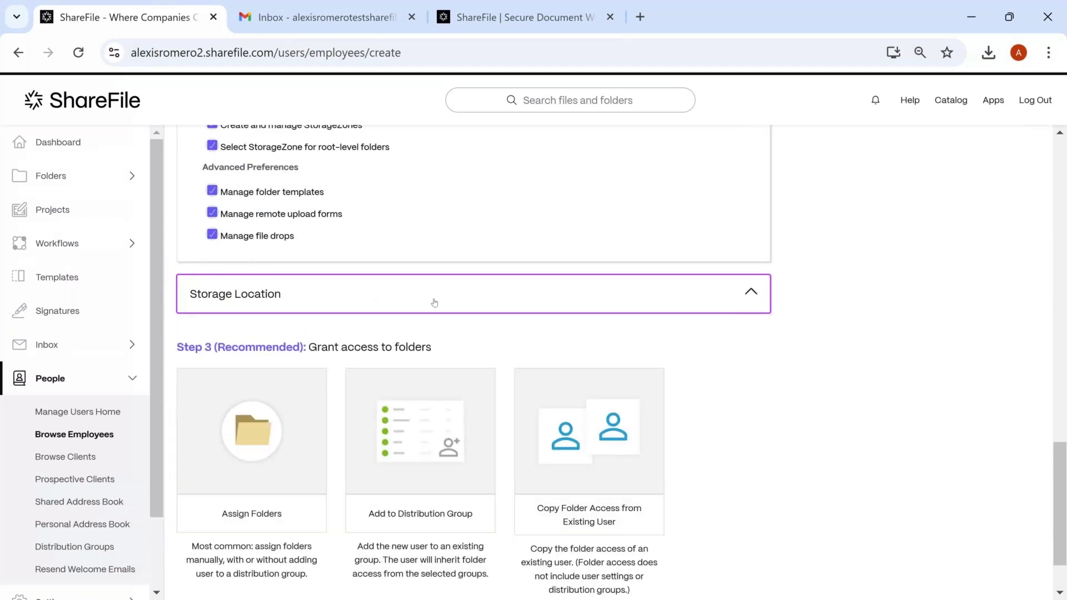
scroll(462, 337, "down", 1)
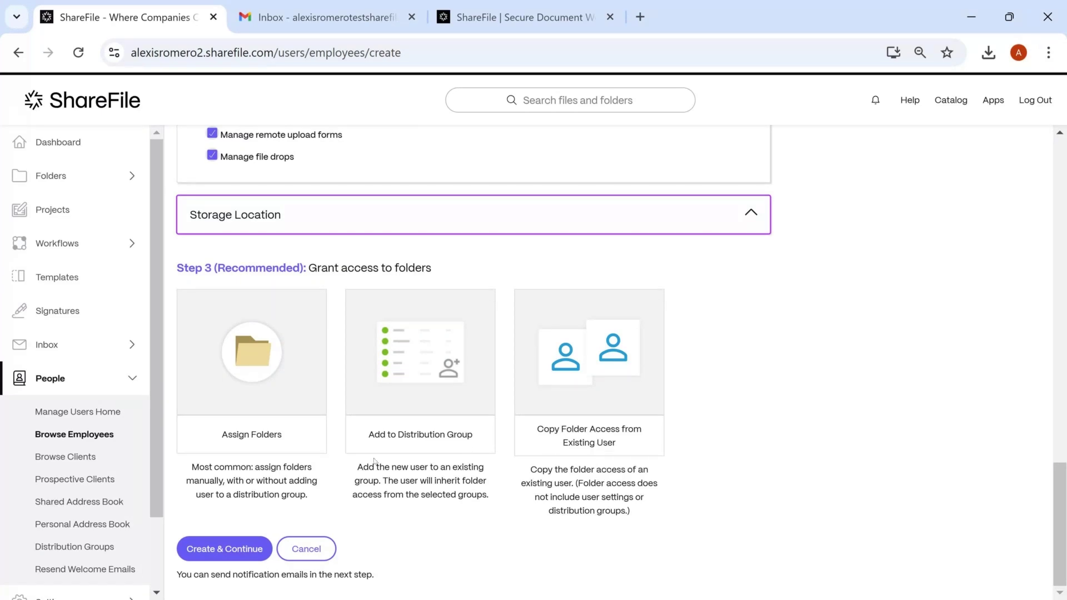
Create the employee with no folders assigned and send their invitation via Notify
left_click(251, 557)
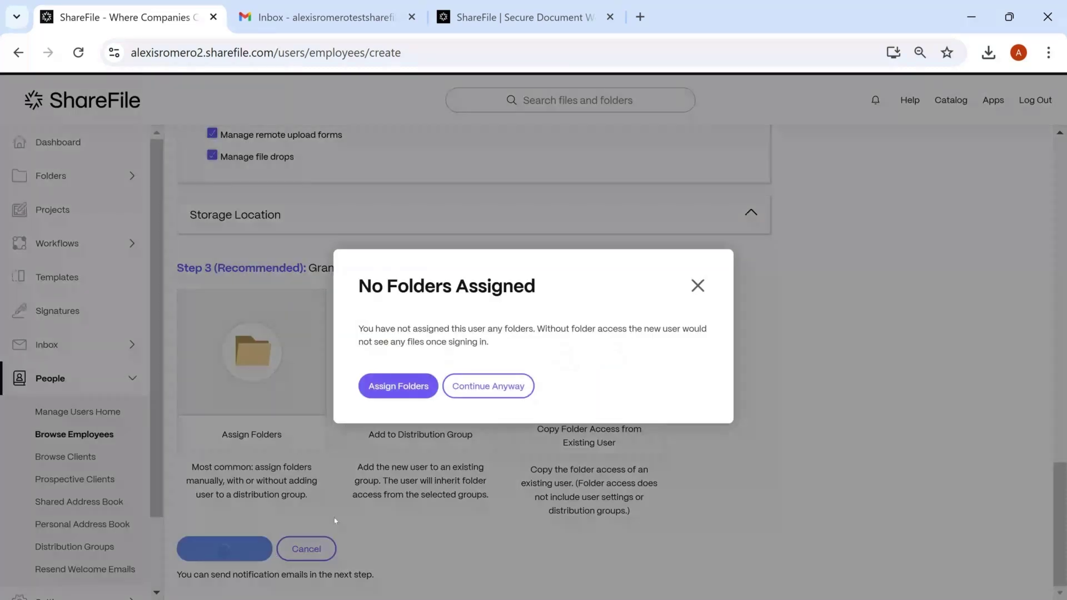
left_click(491, 391)
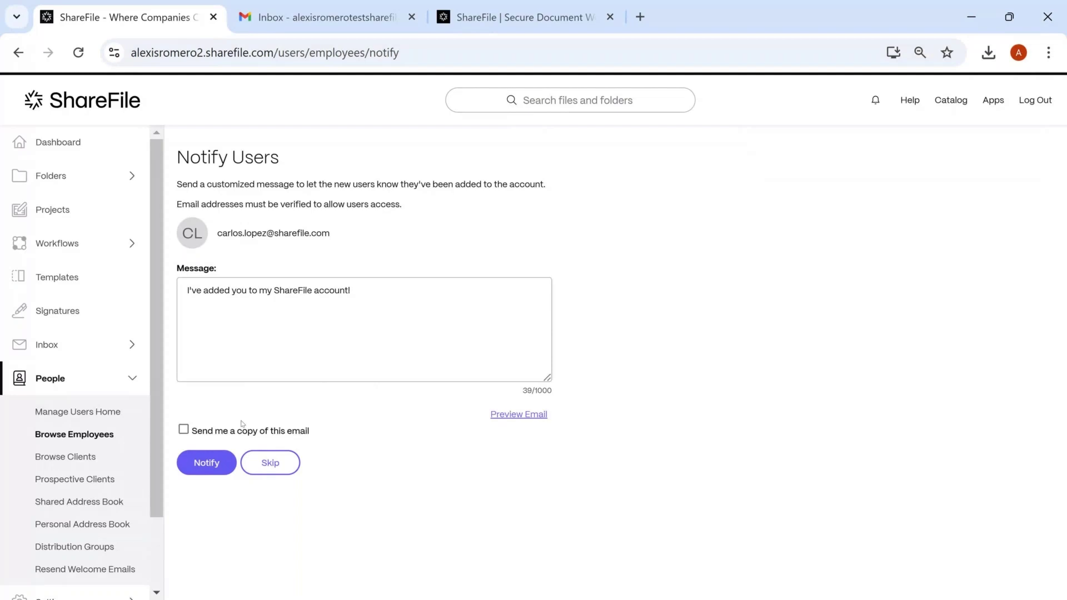
left_click(213, 462)
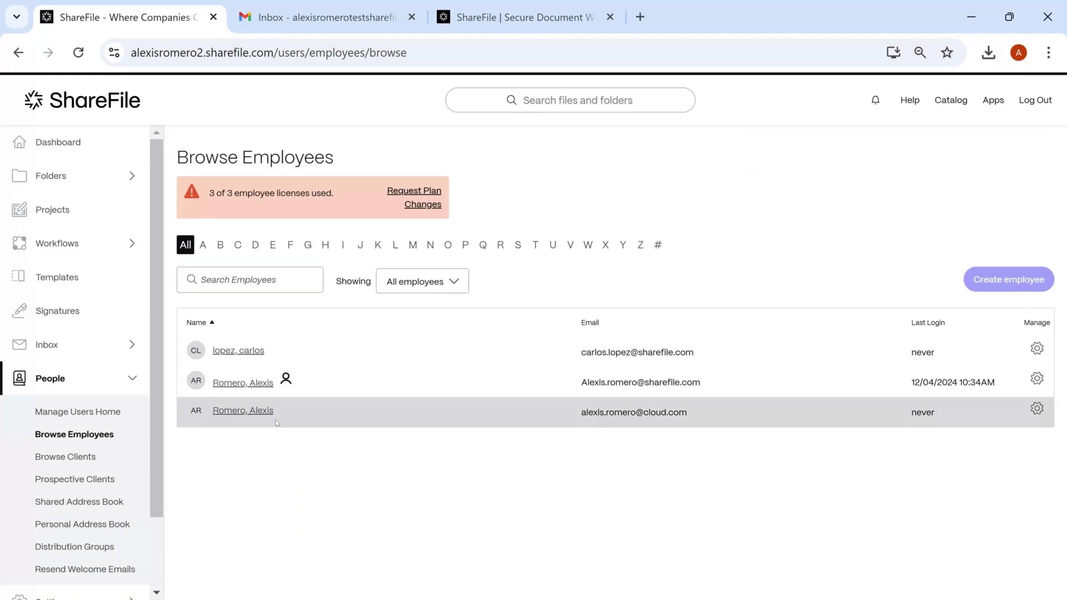
Return to Manage Users Home and open the Create client form
left_click(260, 354)
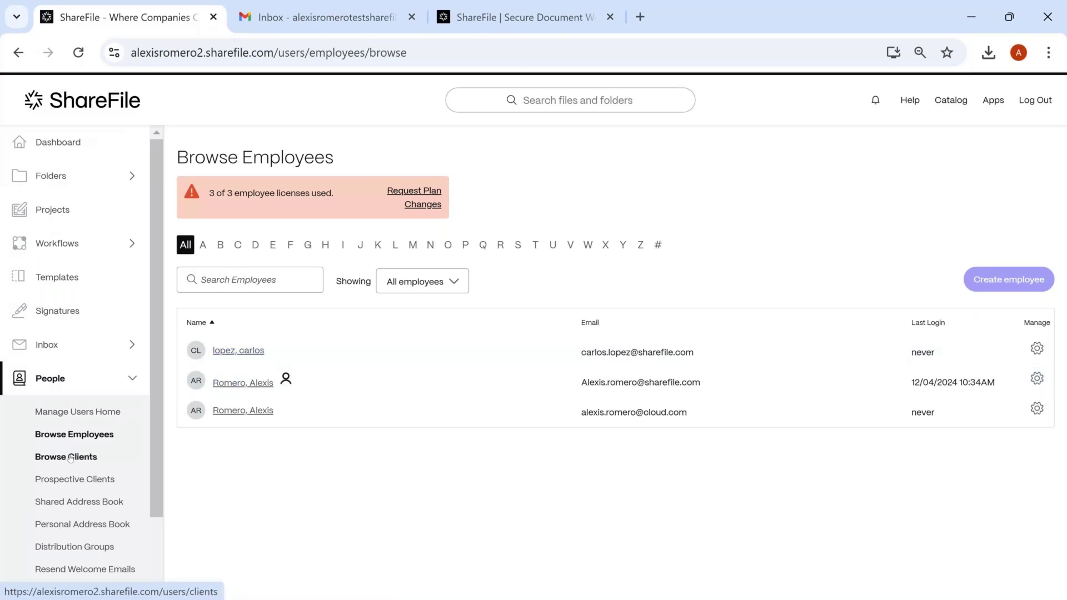
left_click(76, 413)
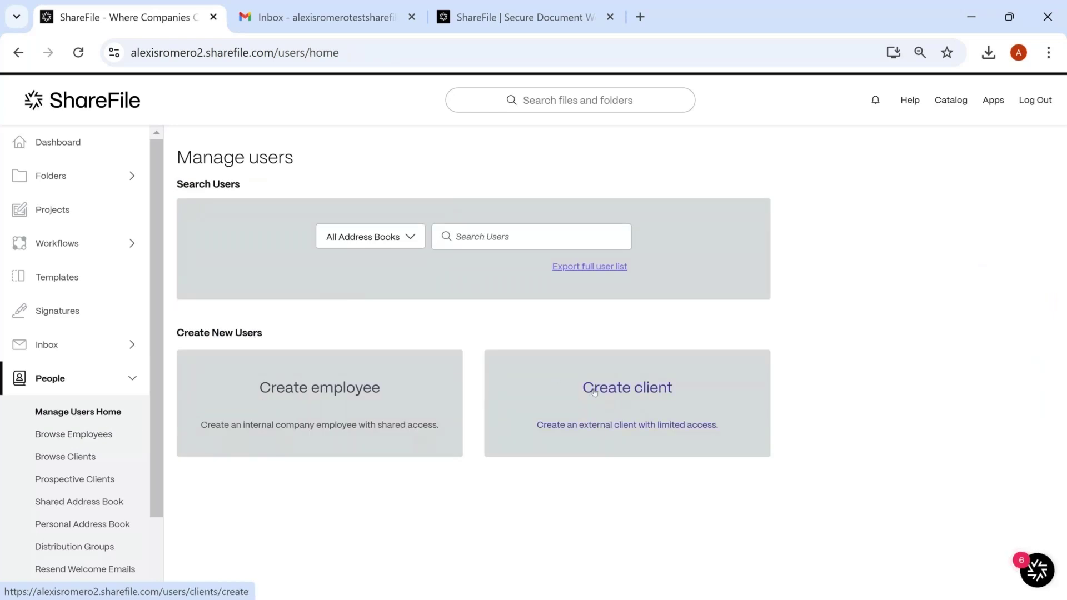
left_click(594, 392)
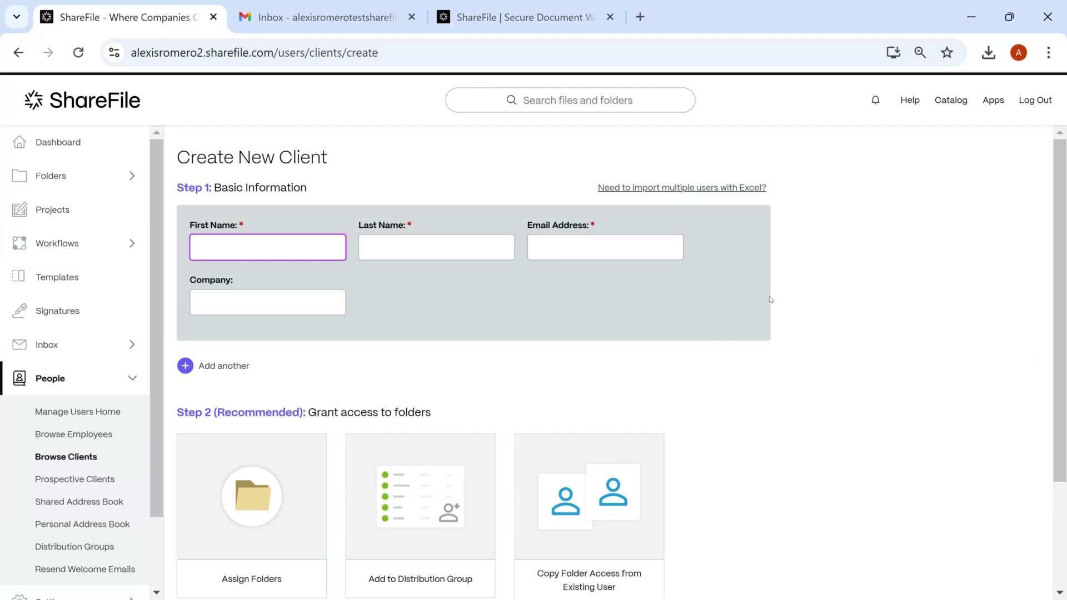
Open 'Need to import multiple users with Excel?', downloading the addusers template
left_click(755, 192)
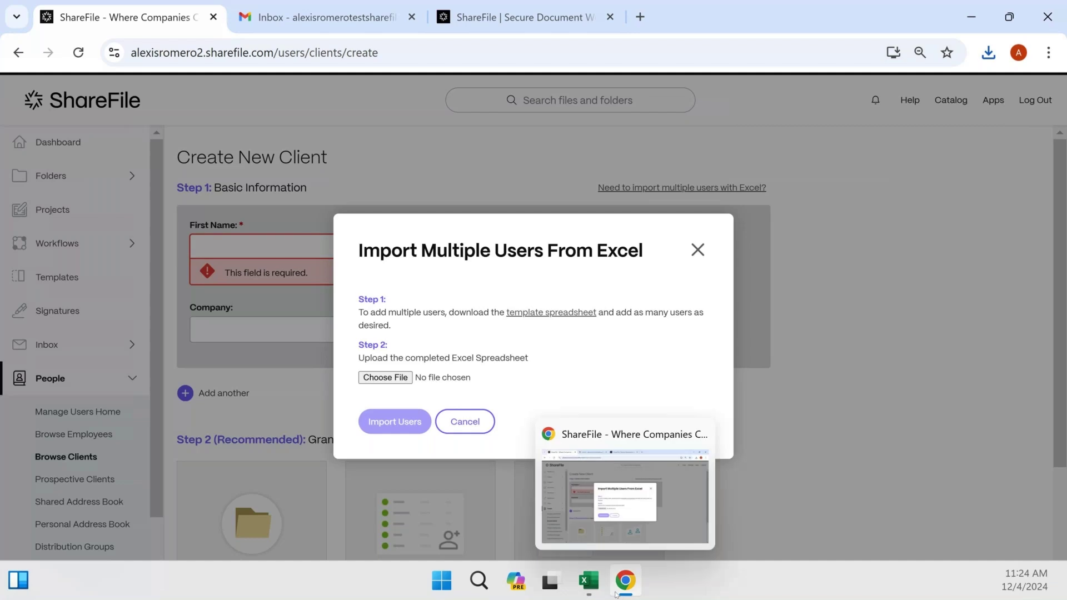
mouse_move(602, 581)
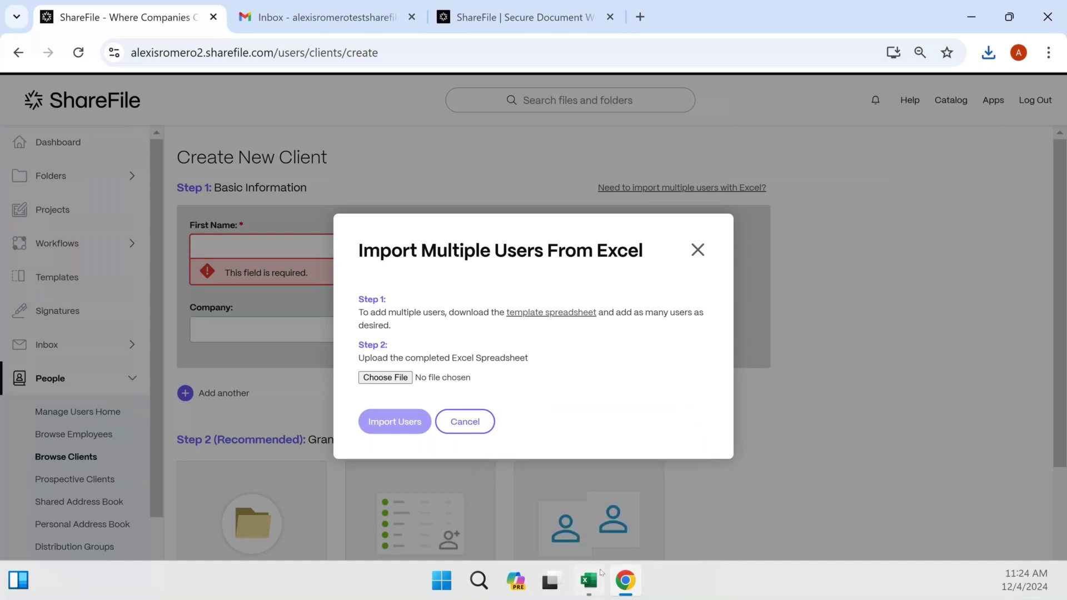
Maximize the addusers workbook in Excel, widen the EmailAddress column, and return to Chrome
left_click(601, 572)
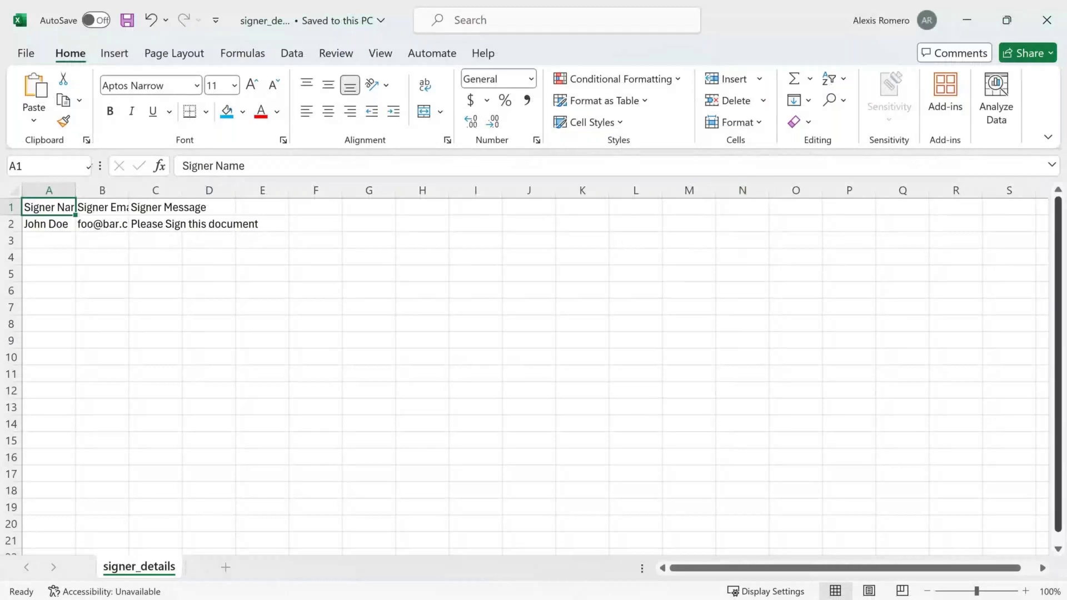
left_click_drag(1066, 39, 617, 67)
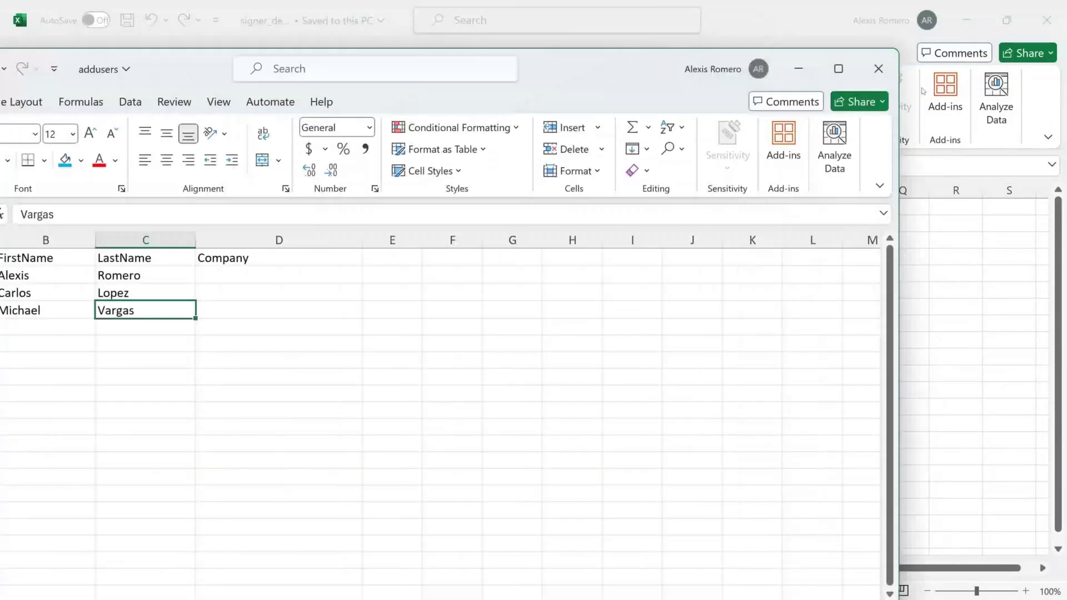
left_click(849, 59)
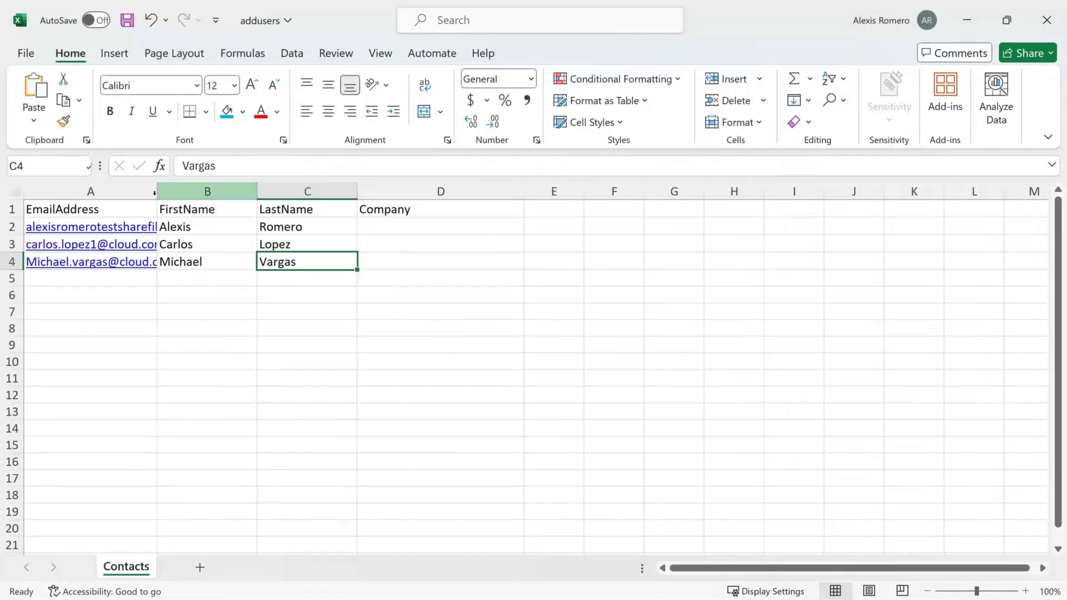
left_click_drag(157, 193, 219, 191)
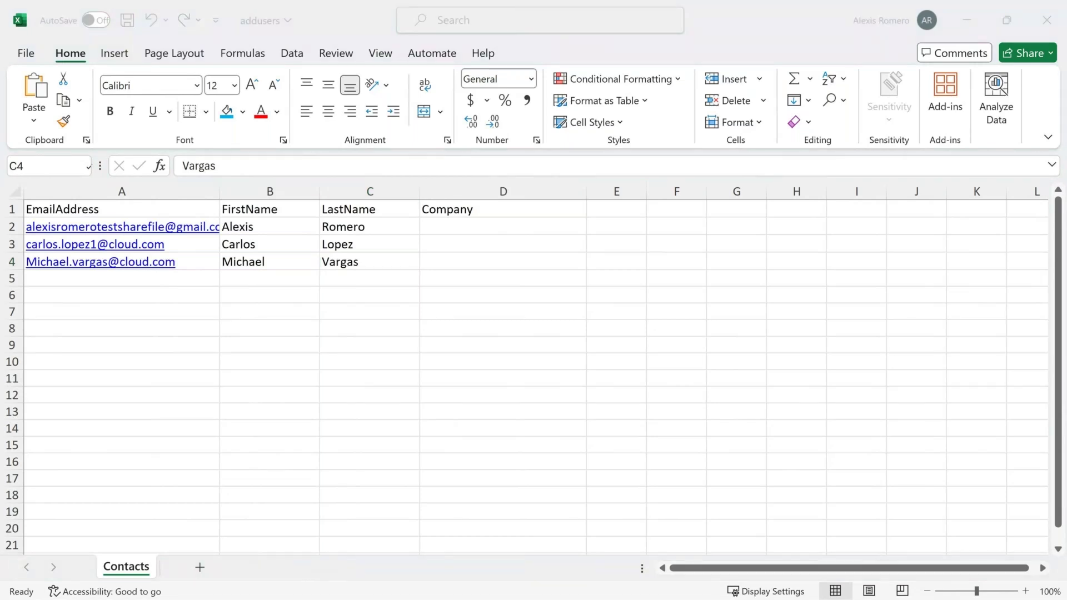
key("alt+Tab")
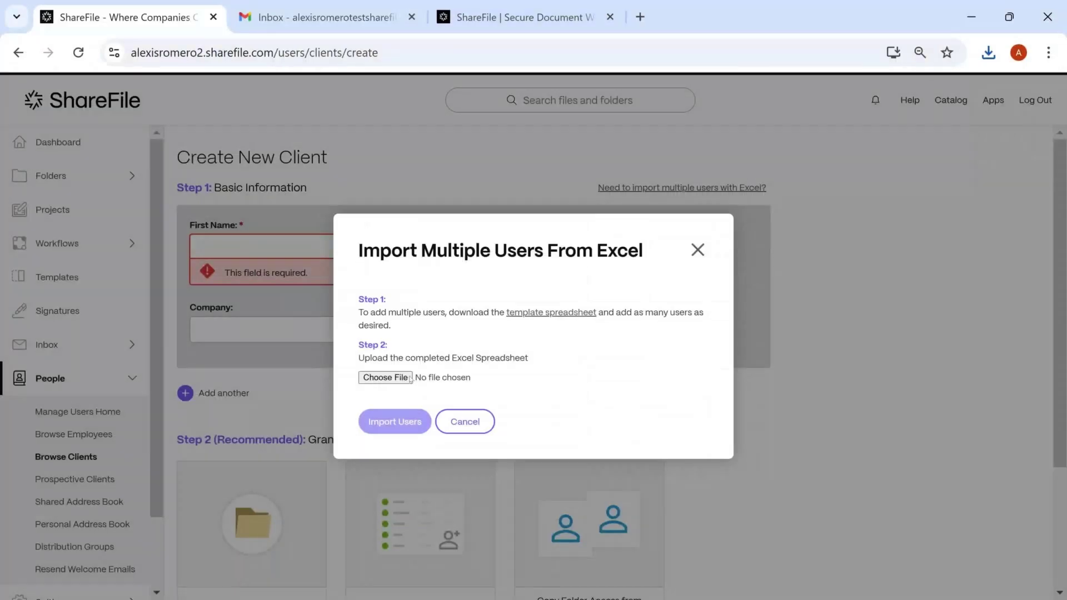
Upload addusers.xlsx from Downloads and import it, adding the Acme Corp and Initech clients
left_click(414, 376)
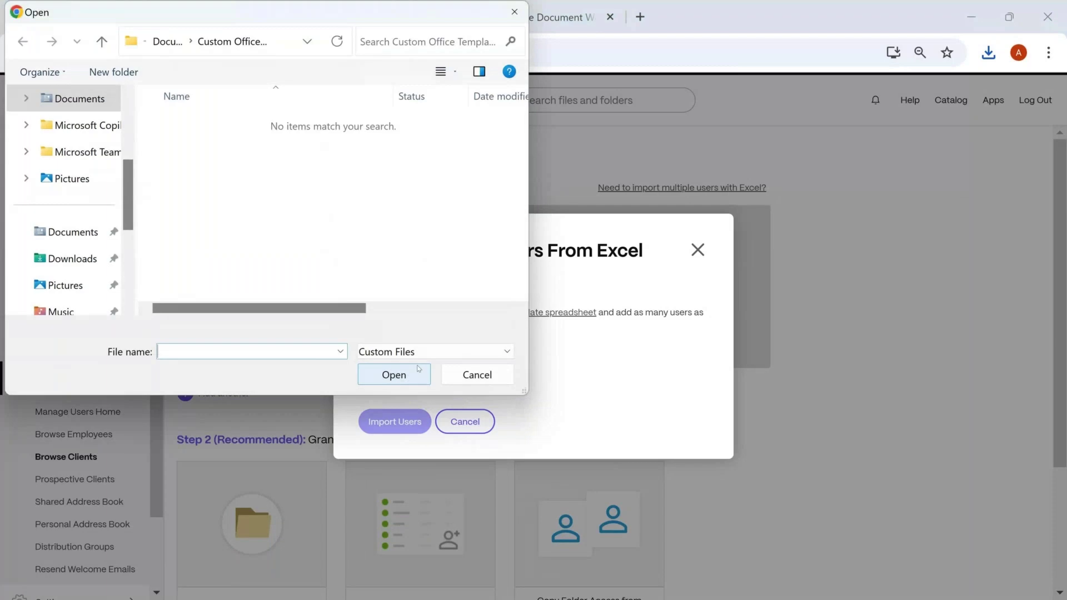
scroll(83, 211, "down", 1)
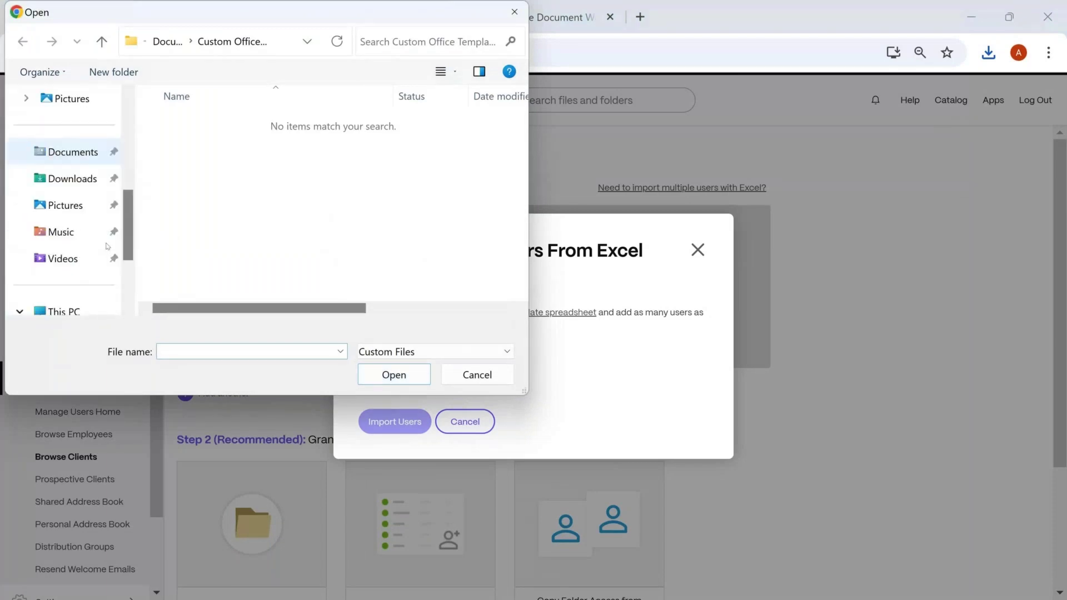
left_click(75, 184)
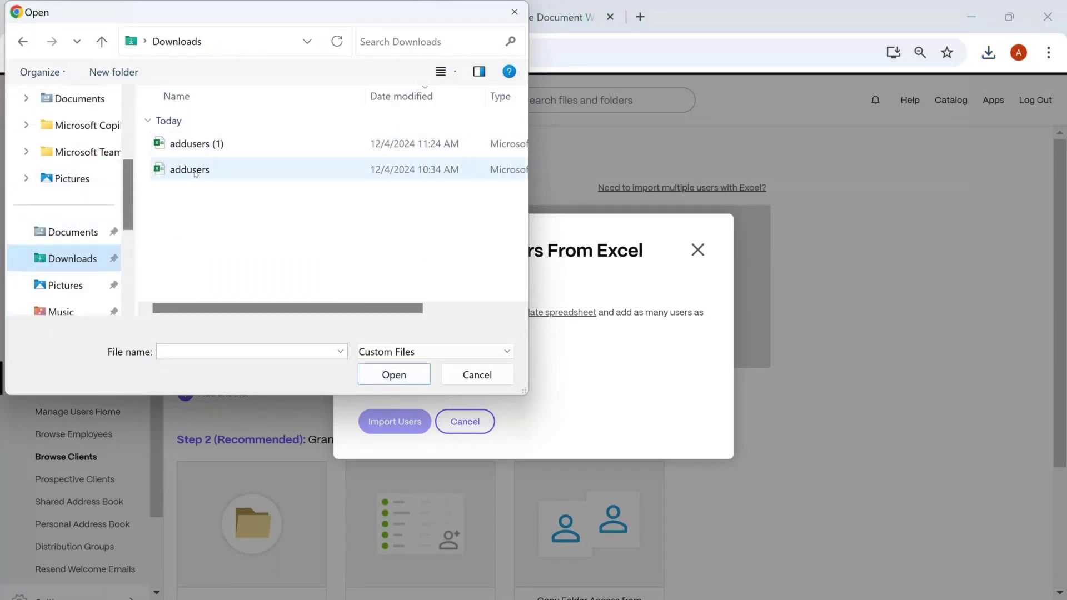
left_click(195, 172)
left_click(394, 374)
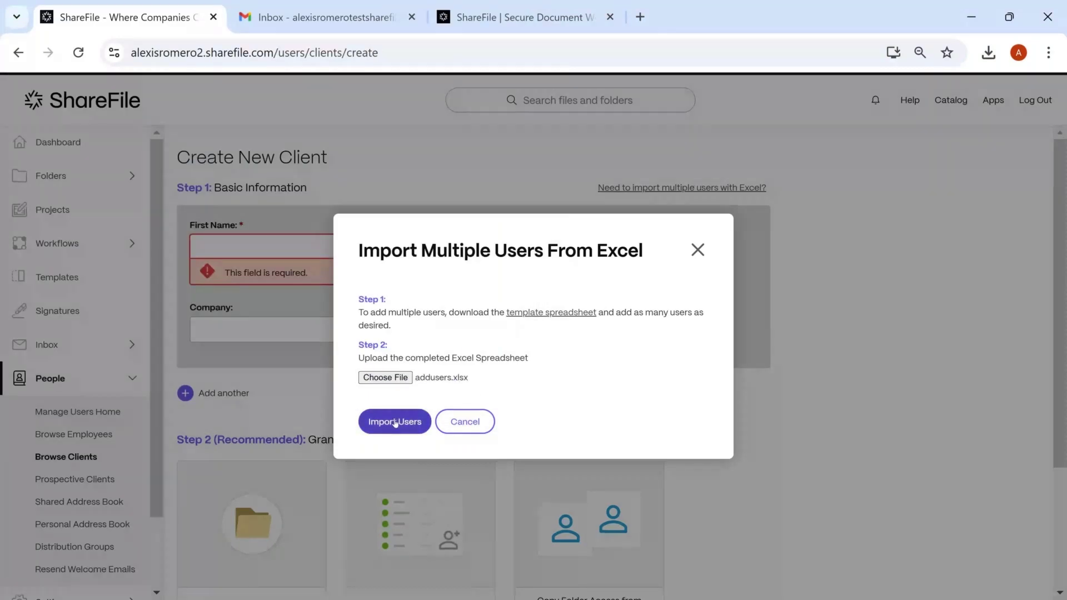
left_click(395, 423)
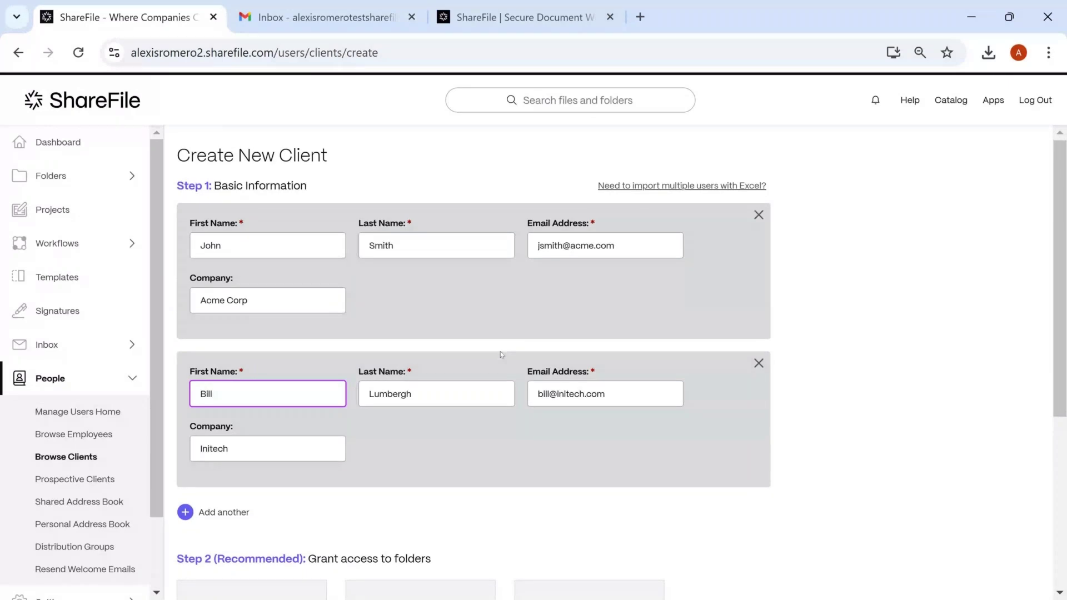
In Assign Folders, tick four shared folders, including Company name test and Customer files
scroll(501, 355, "down", 3)
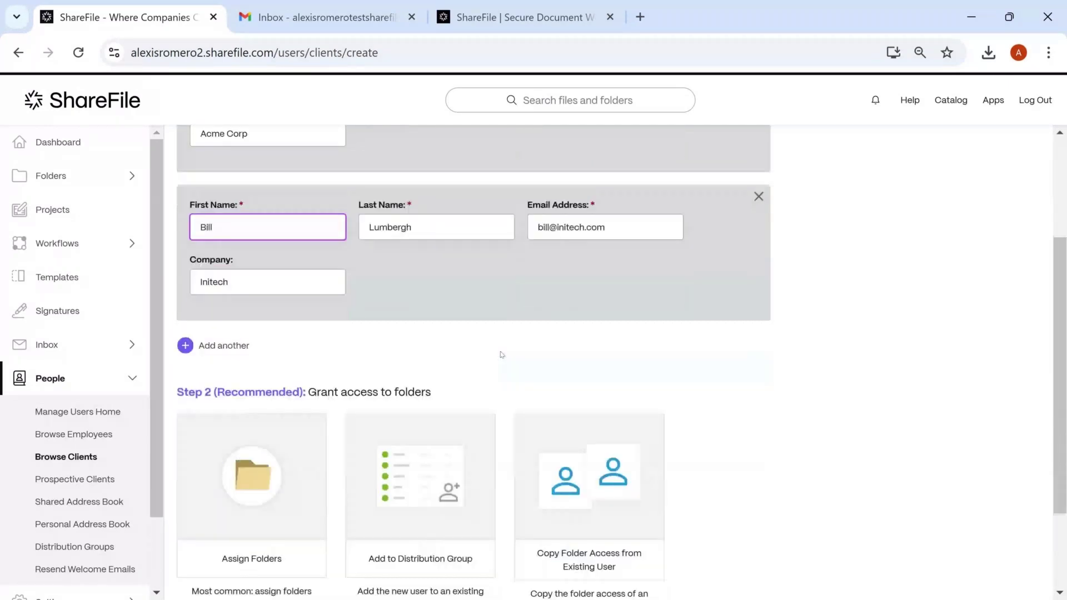
scroll(501, 354, "down", 2)
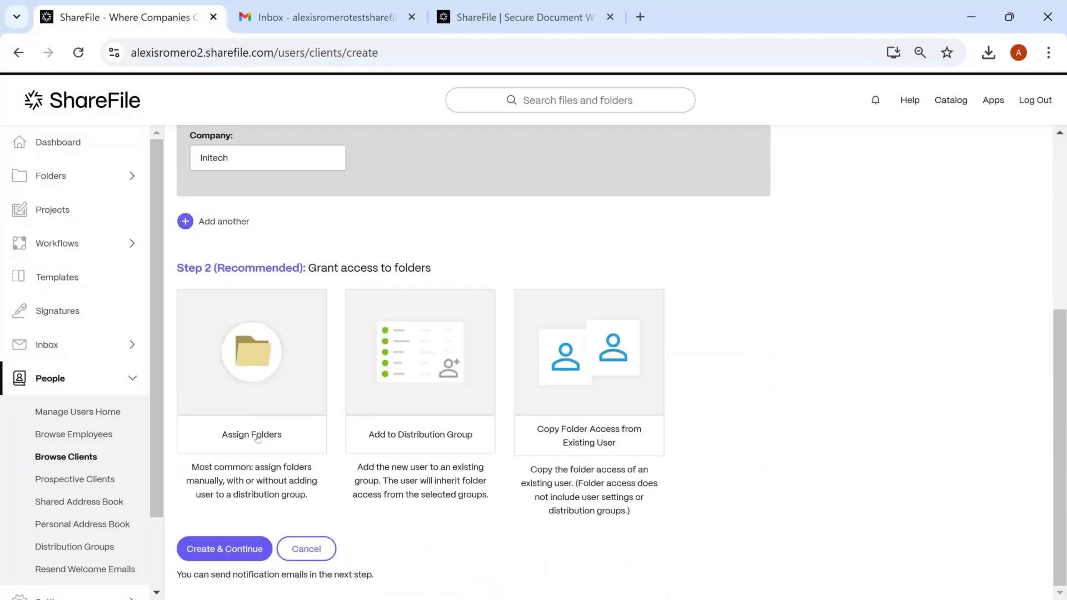
left_click(257, 439)
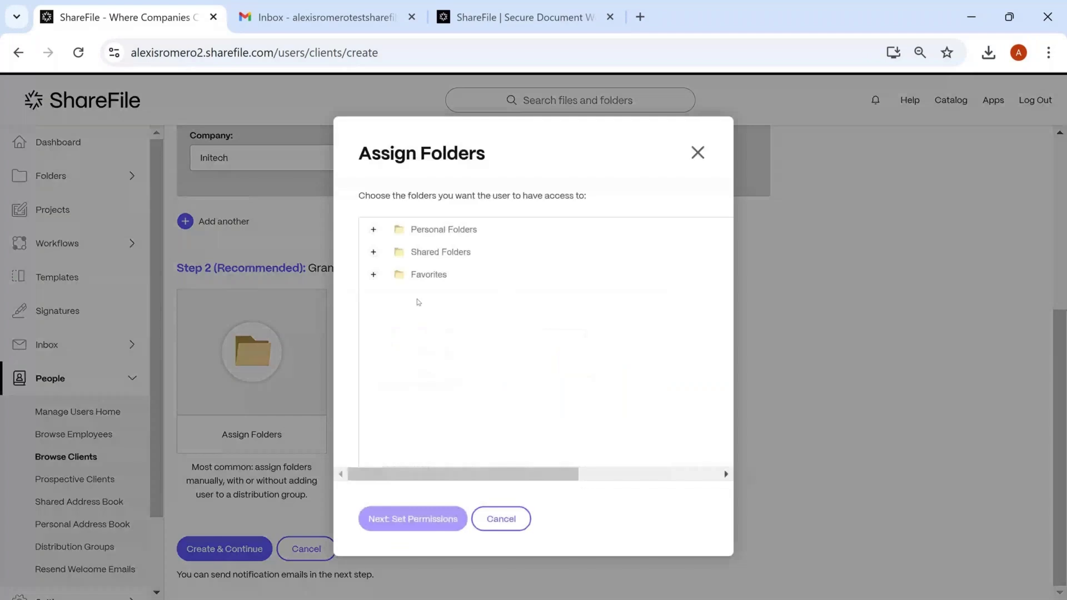
left_click(374, 252)
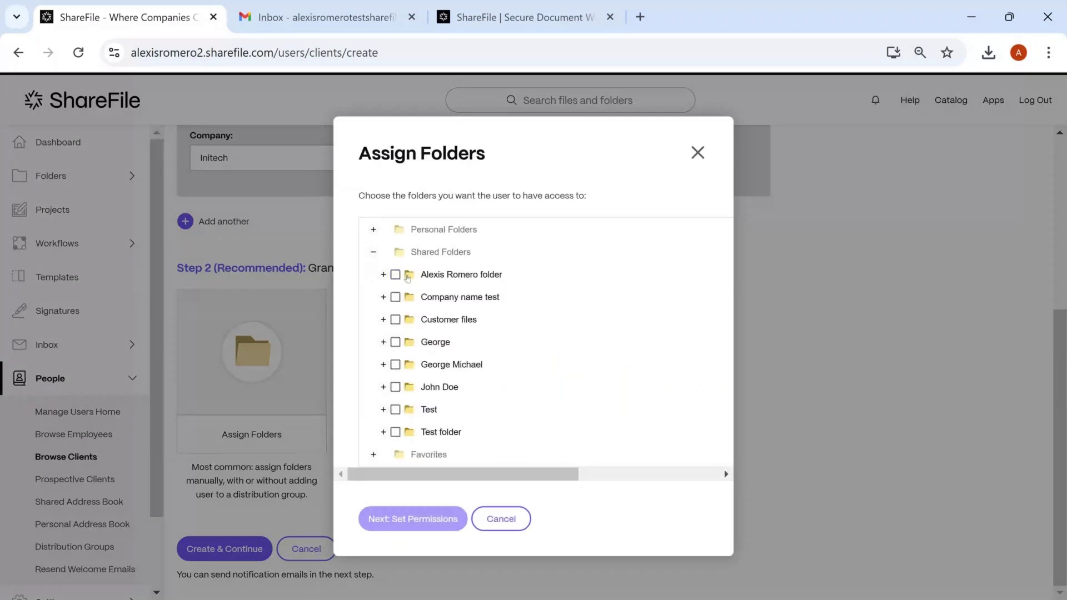
left_click(395, 274)
left_click(395, 297)
left_click(383, 297)
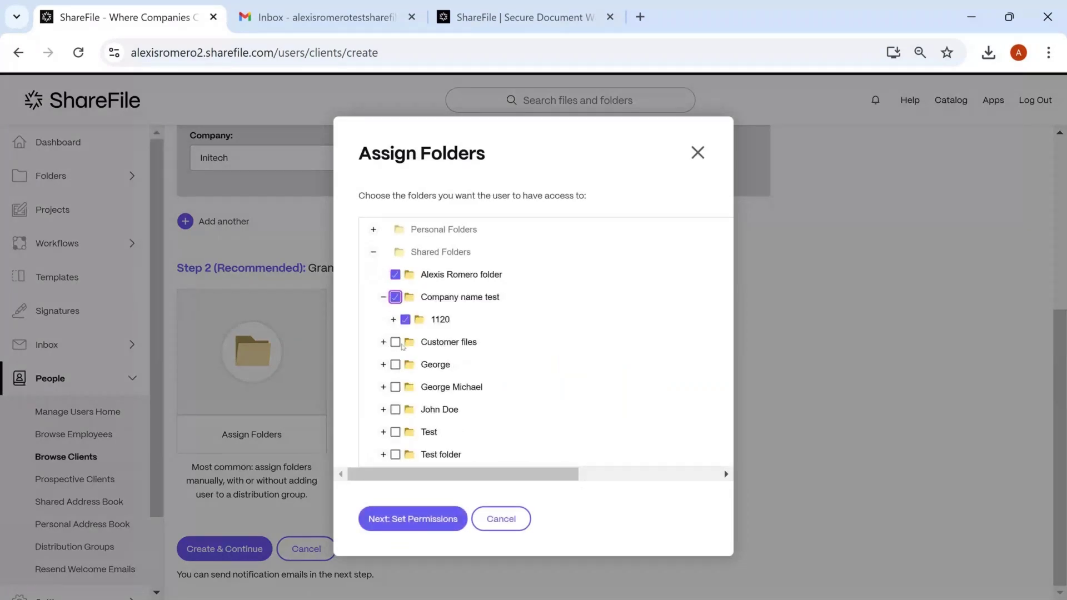
left_click(395, 342)
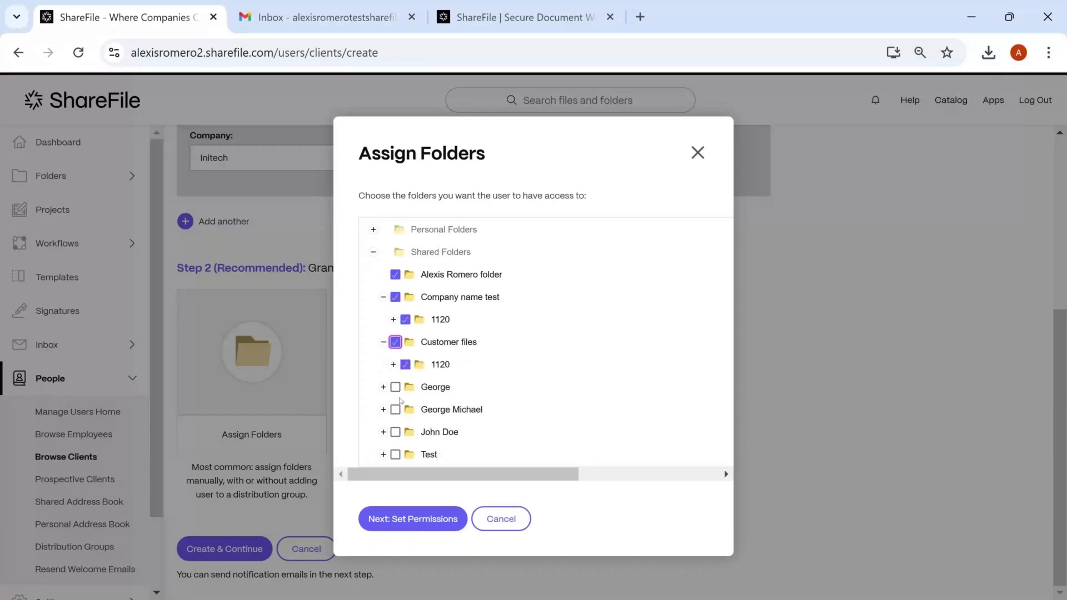
left_click(395, 386)
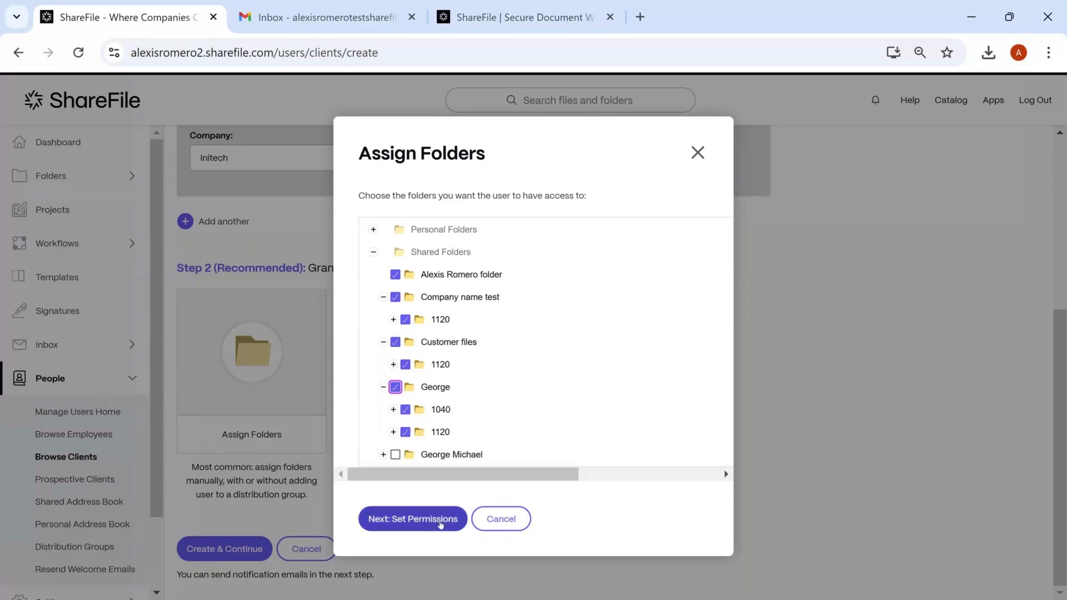
Review the folder permissions: View, Download and Upload granted, Delete and Admin off
left_click(441, 523)
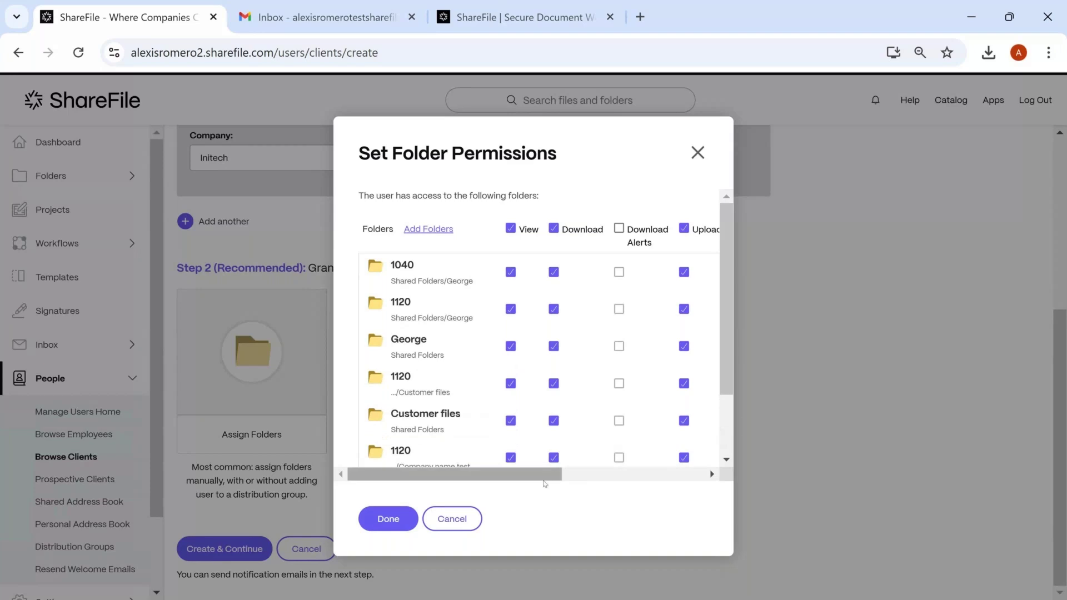
left_click_drag(550, 475, 626, 461)
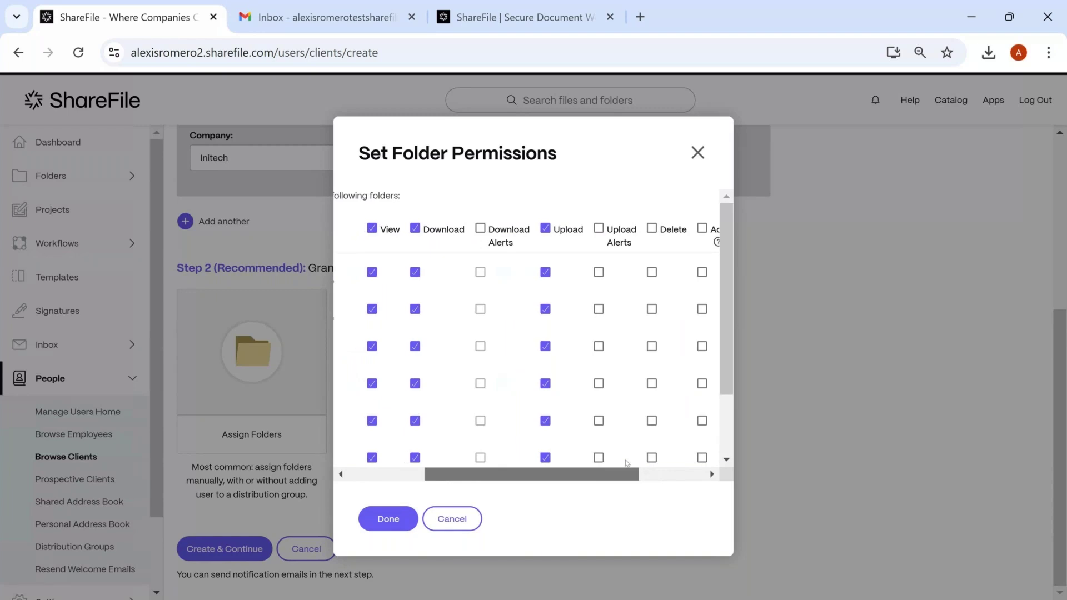
left_click_drag(627, 463, 665, 456)
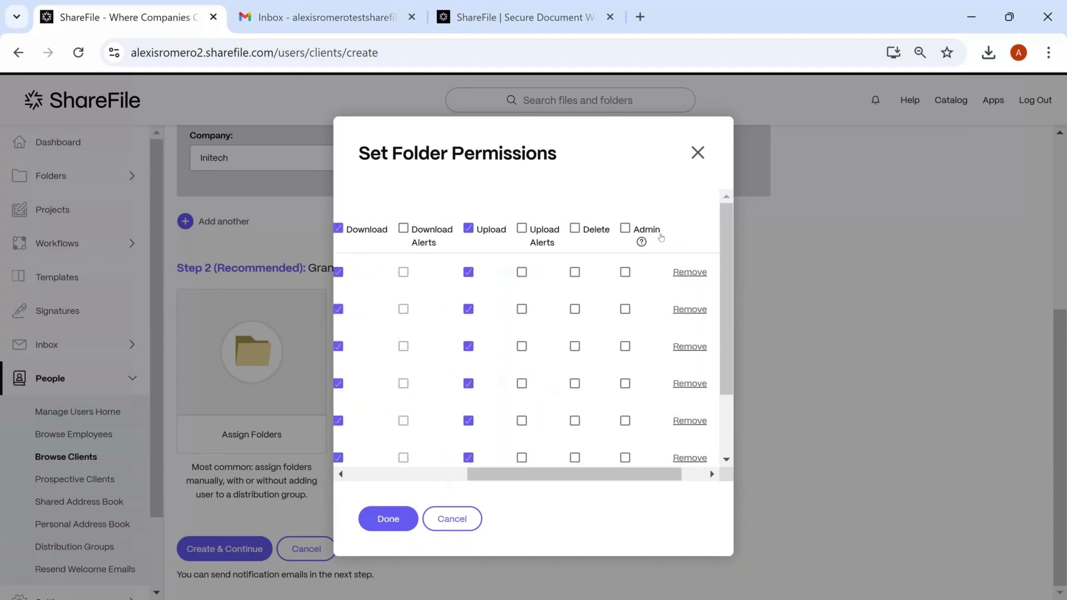
mouse_move(642, 241)
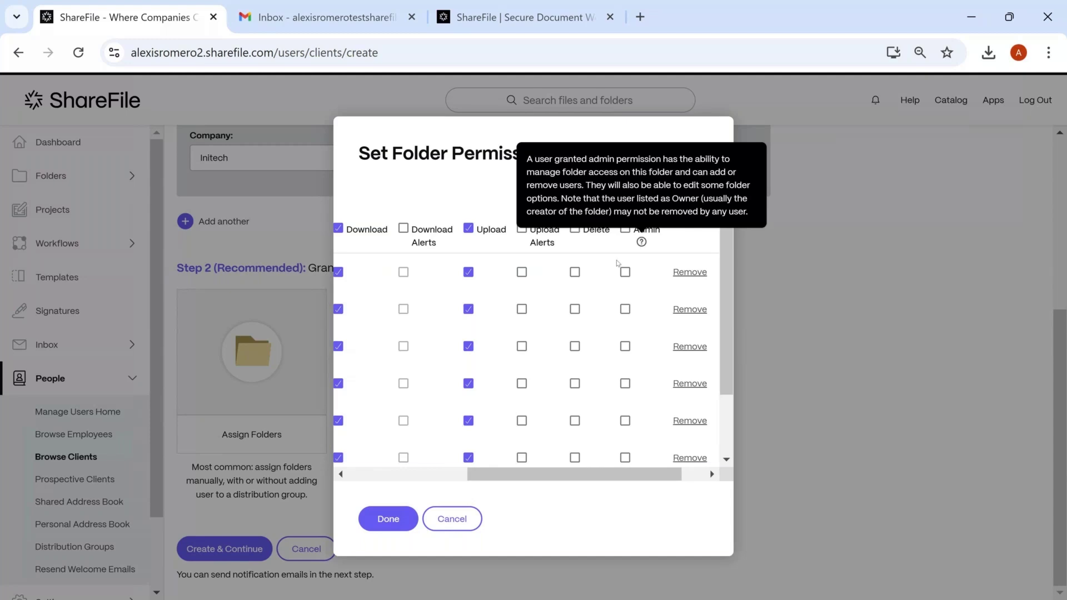
left_click_drag(614, 475, 487, 479)
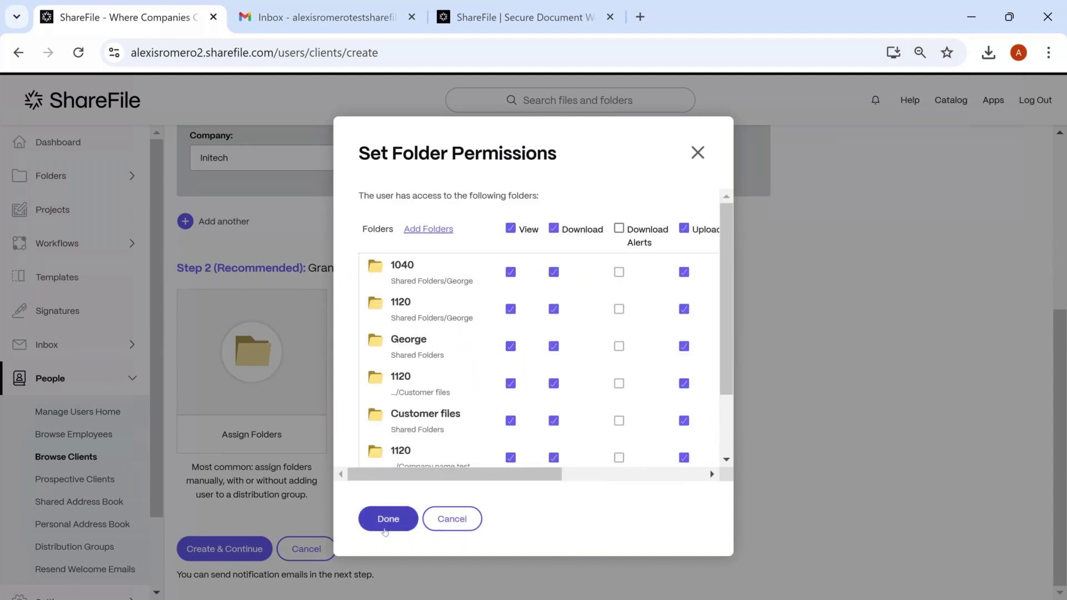
Accept the permissions and create both imported clients without notification e-mails, then add another client
left_click(386, 519)
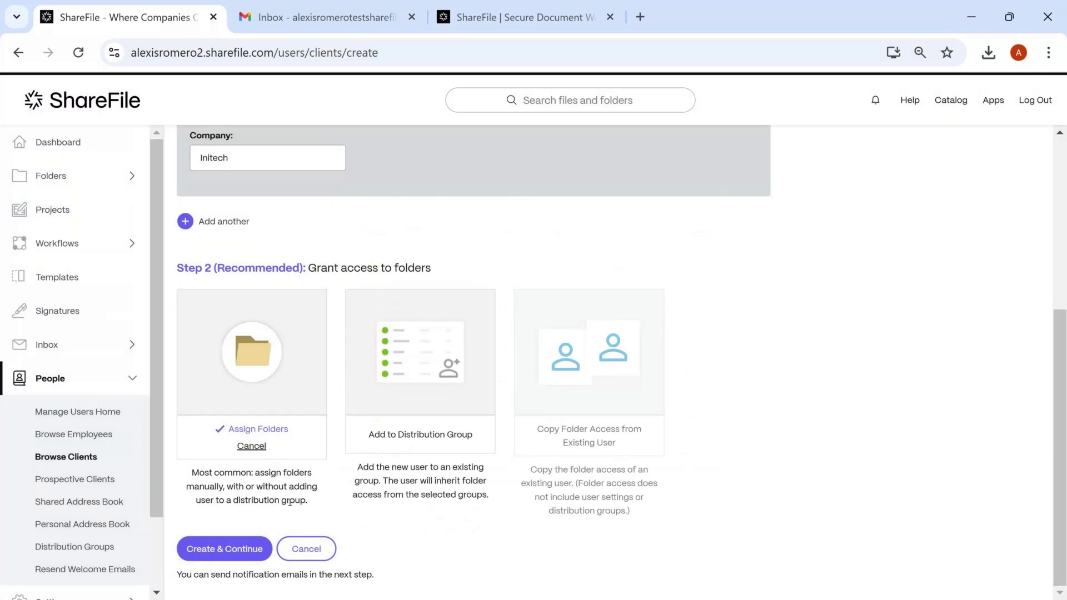
left_click(225, 550)
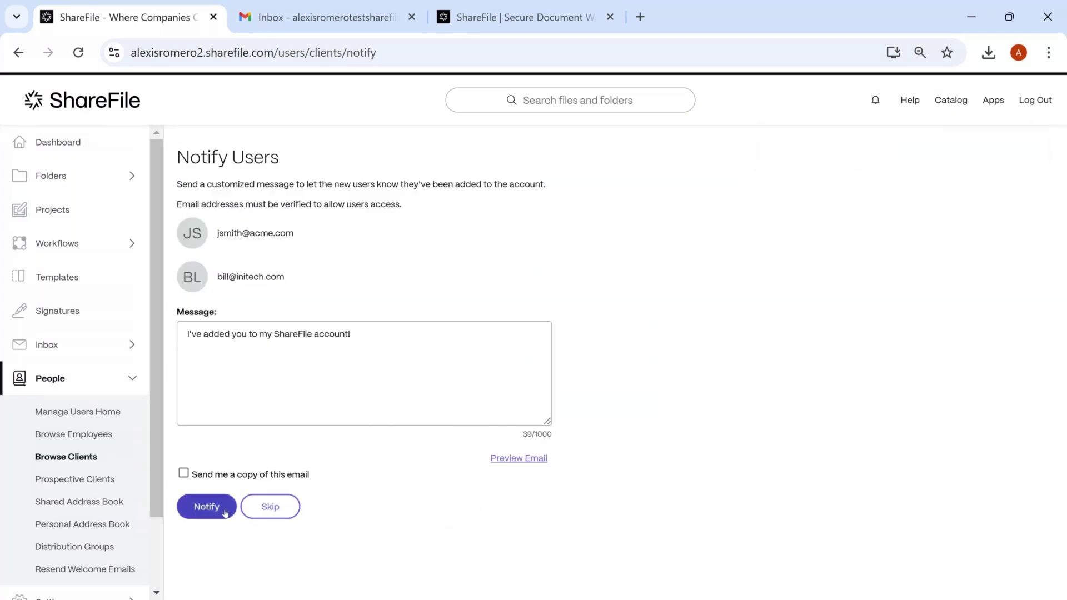
left_click(268, 508)
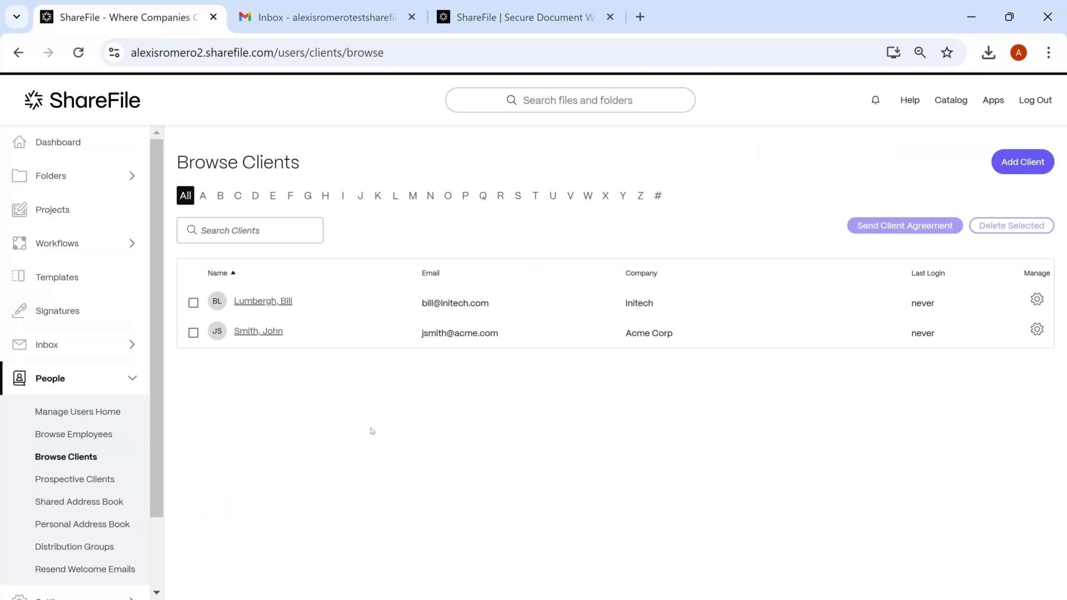
left_click(1036, 163)
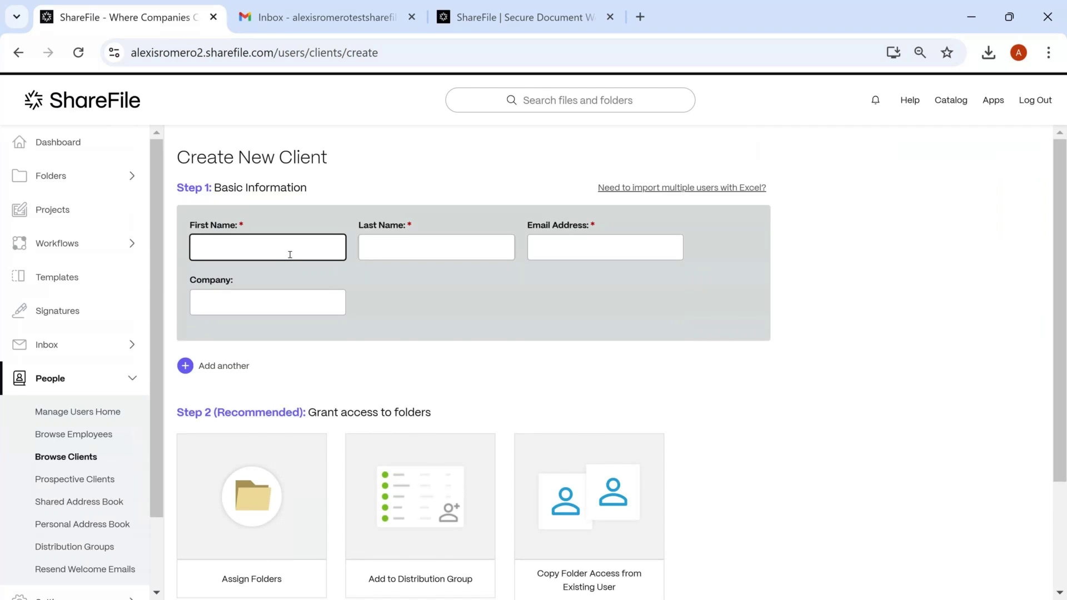
Enter the new client's first name, last name and e-mail address
key("Tab")
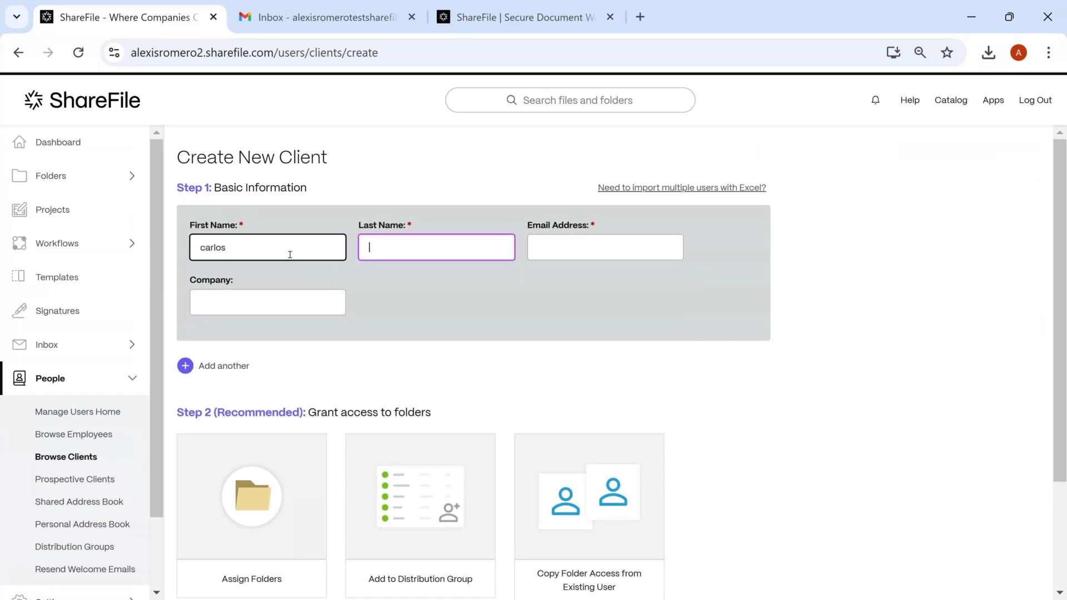
key("Tab")
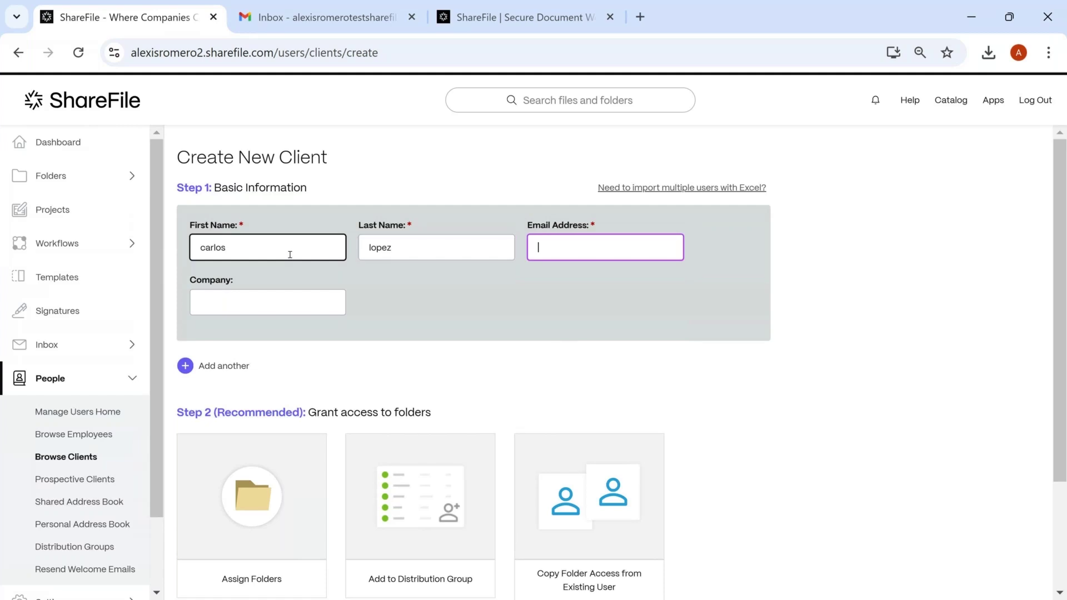
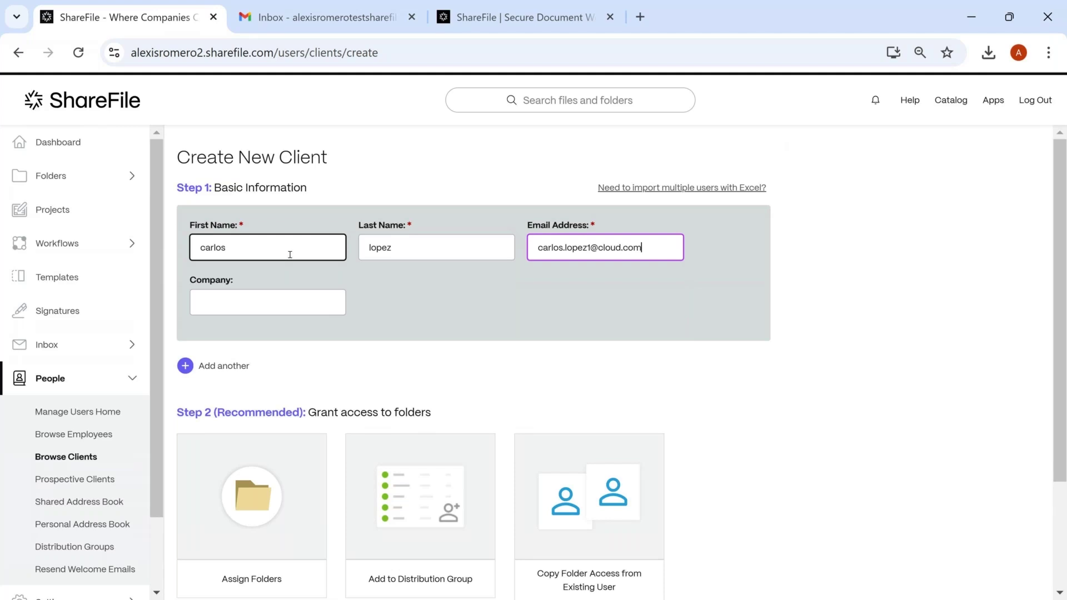
Create the client without assigning any folders
scroll(272, 373, "down", 1)
scroll(272, 372, "down", 1)
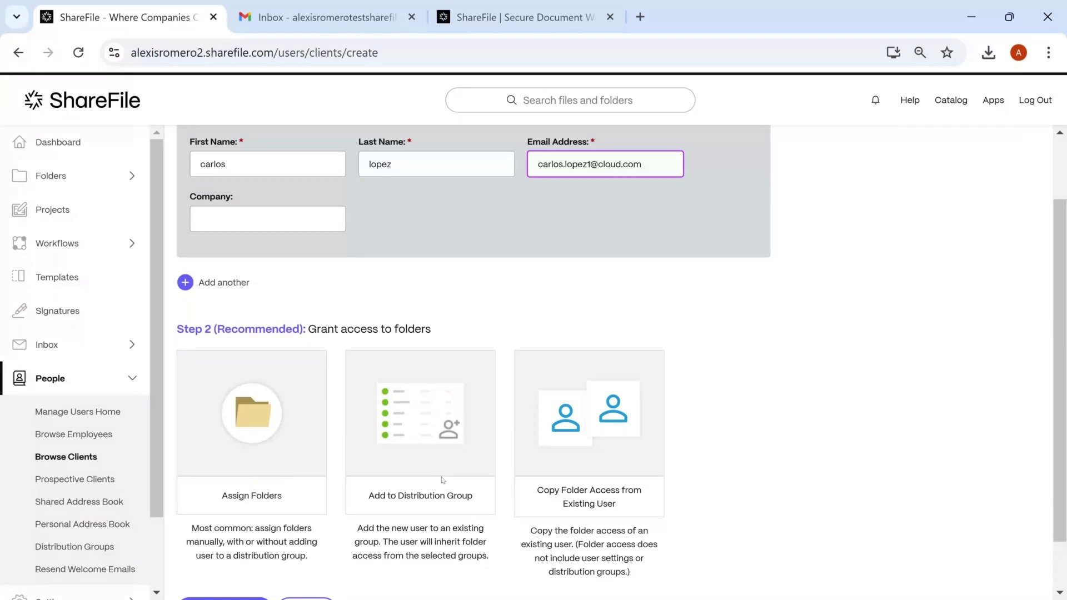
scroll(443, 480, "down", 1)
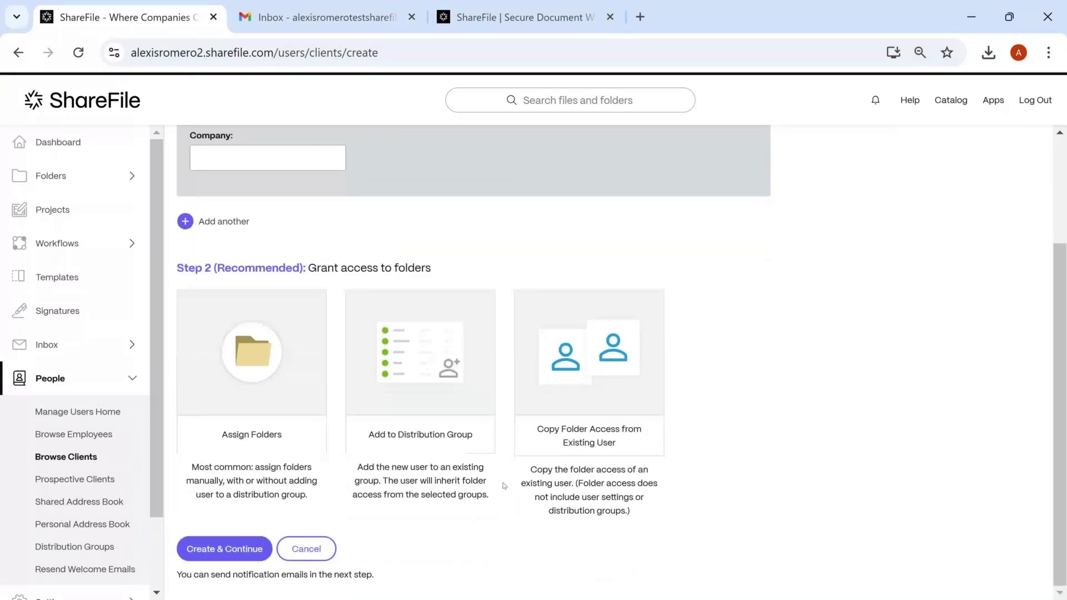
left_click(234, 548)
left_click(490, 383)
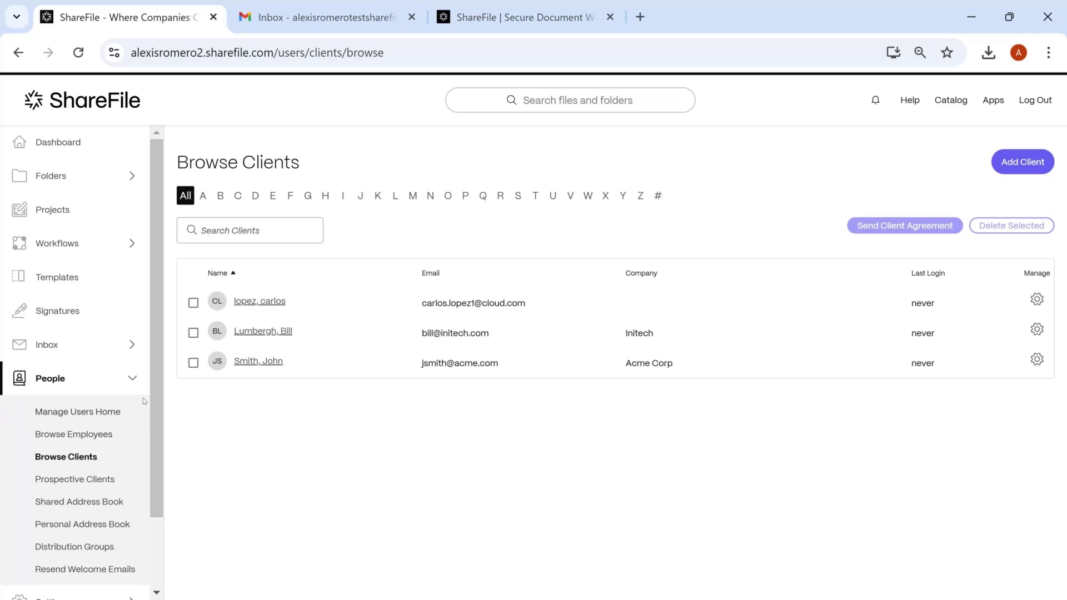
From the signature requests dashboard, start a new Send for Signature request
left_click(134, 378)
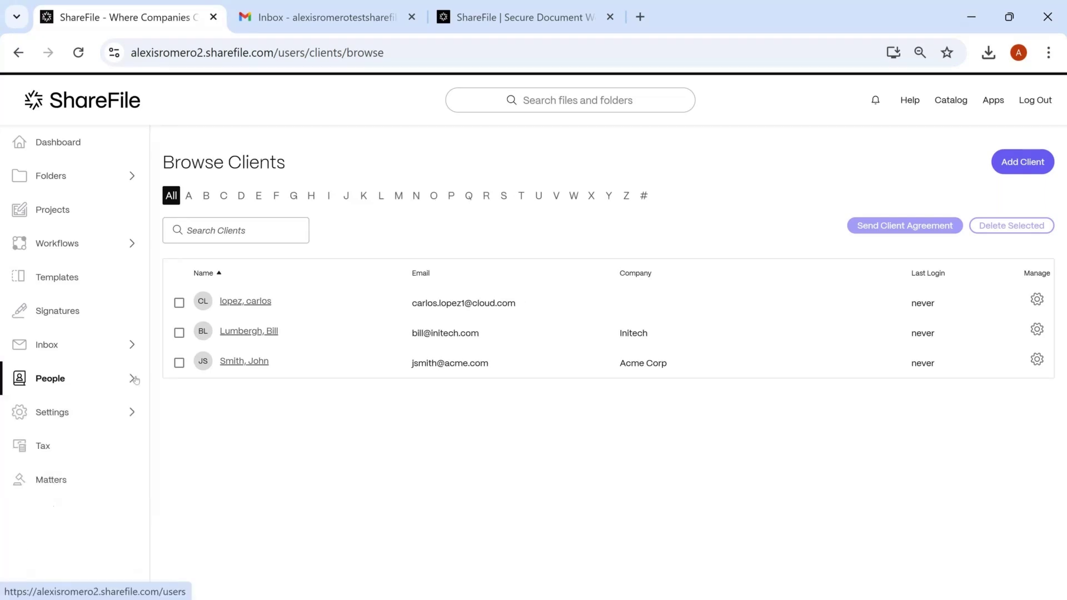
left_click(76, 307)
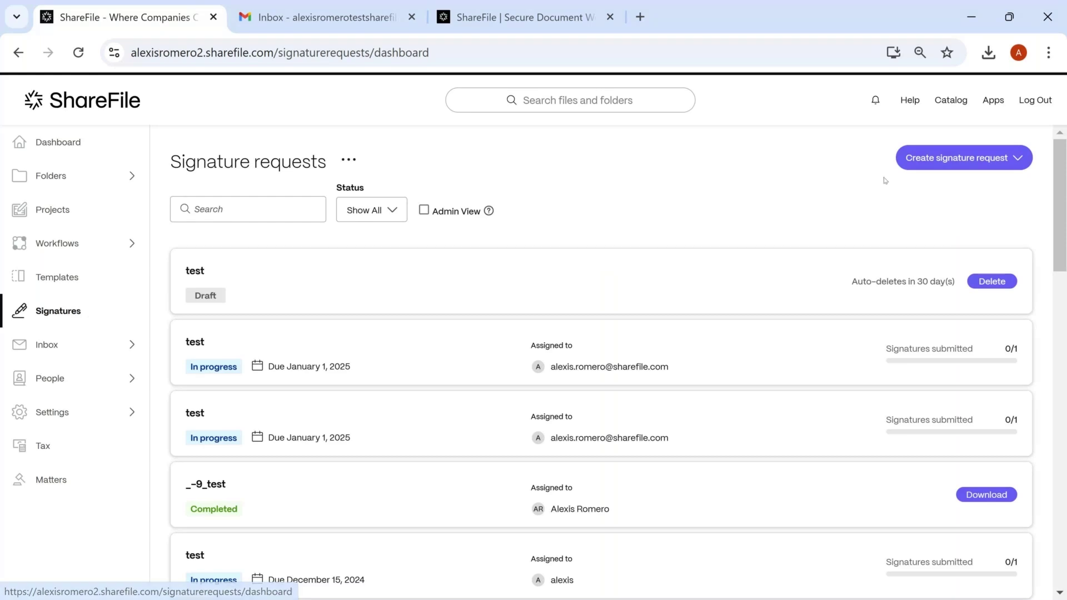
left_click(939, 167)
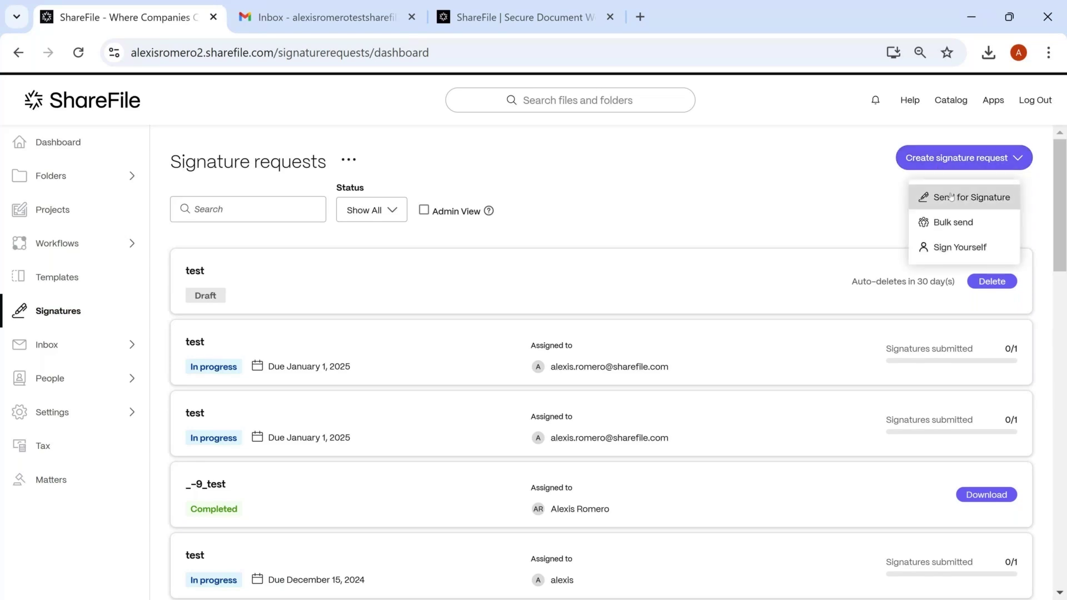
left_click(951, 197)
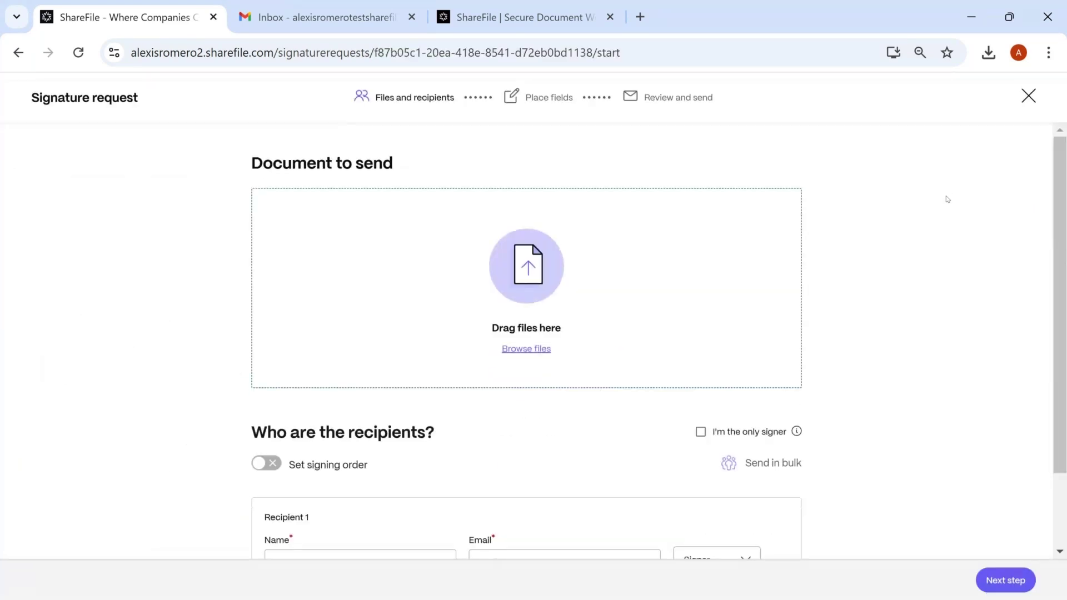
Upload Test.pdf from the computer's Desktop as the document to be signed
scroll(684, 262, "down", 2)
left_click(542, 266)
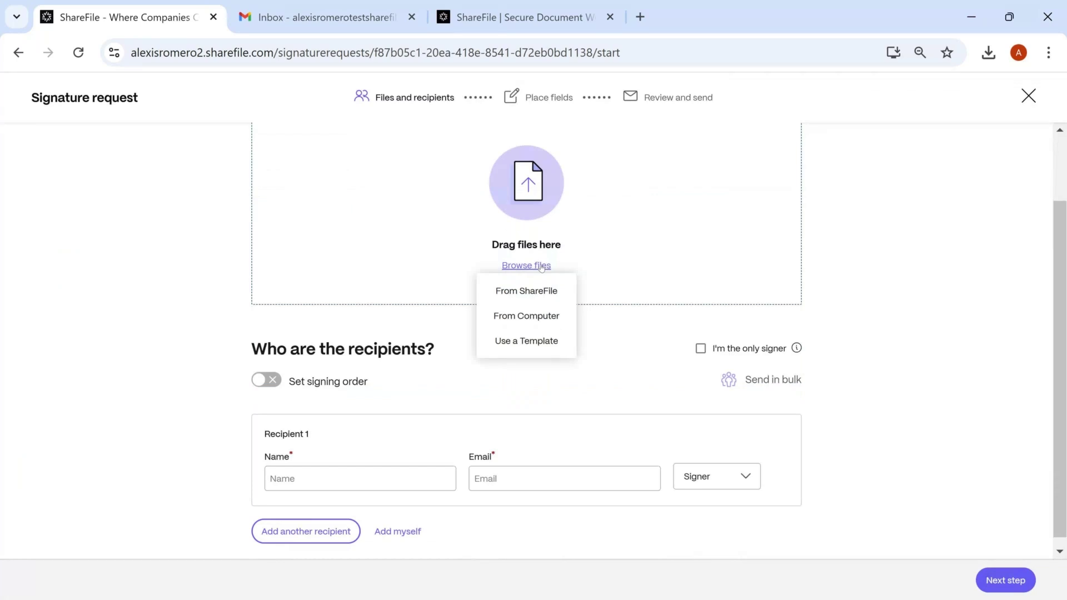
left_click(526, 319)
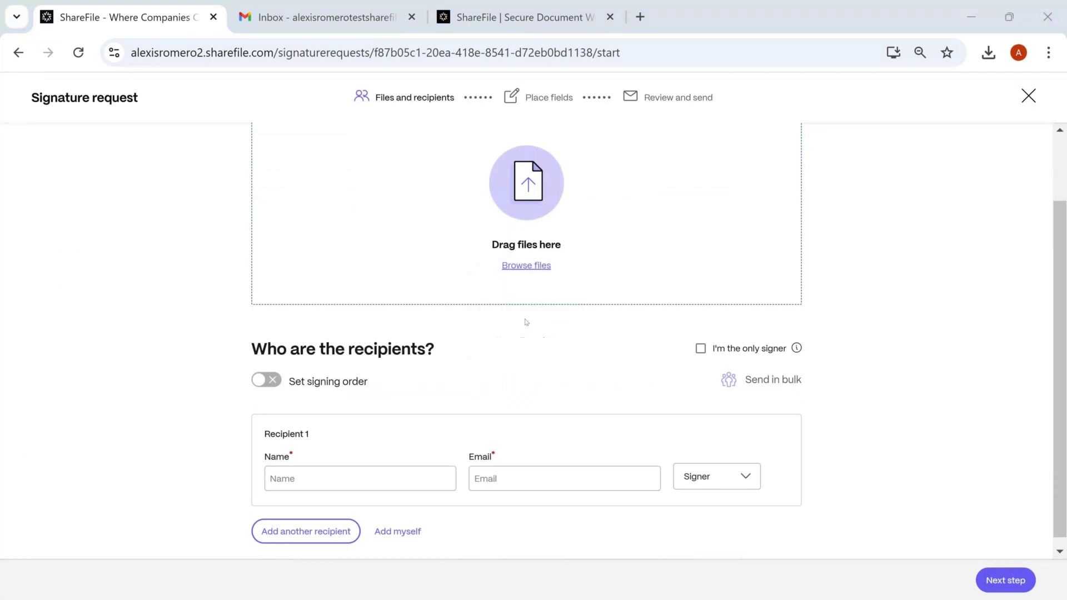
left_click(71, 187)
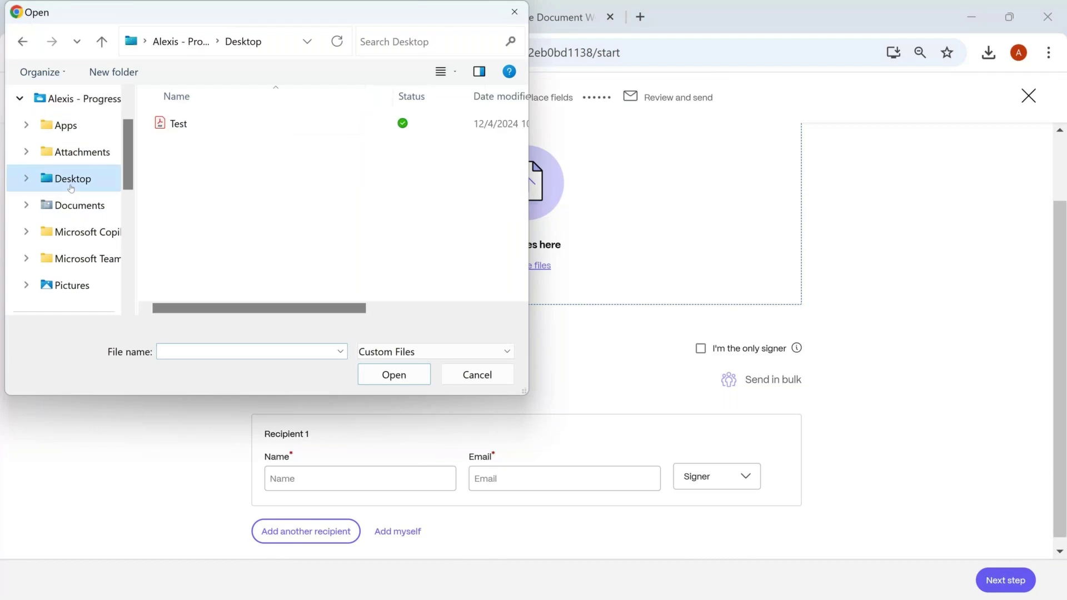
left_click(195, 127)
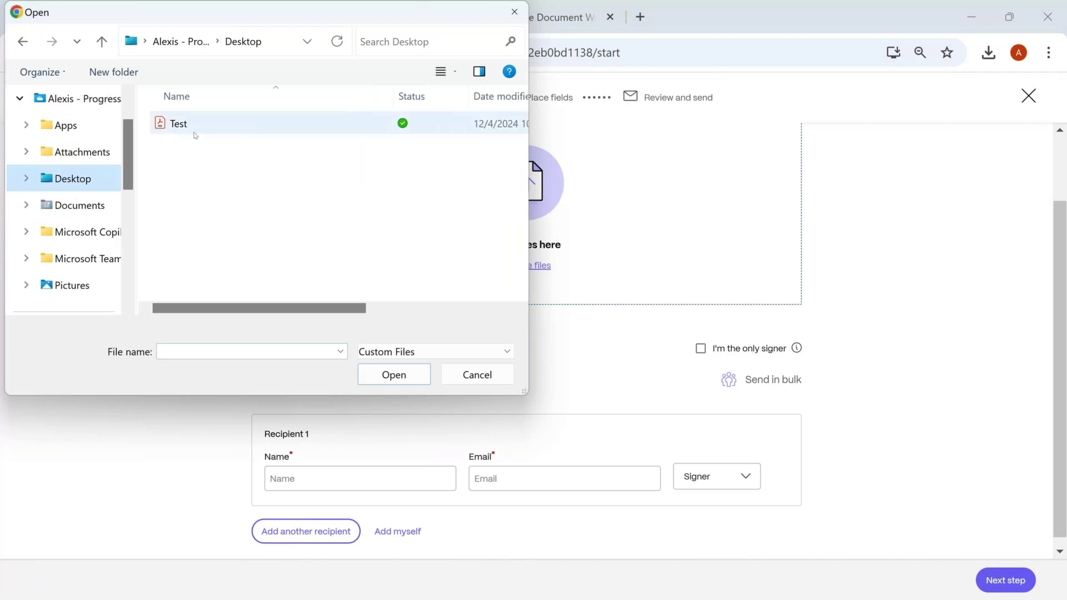
left_click(394, 375)
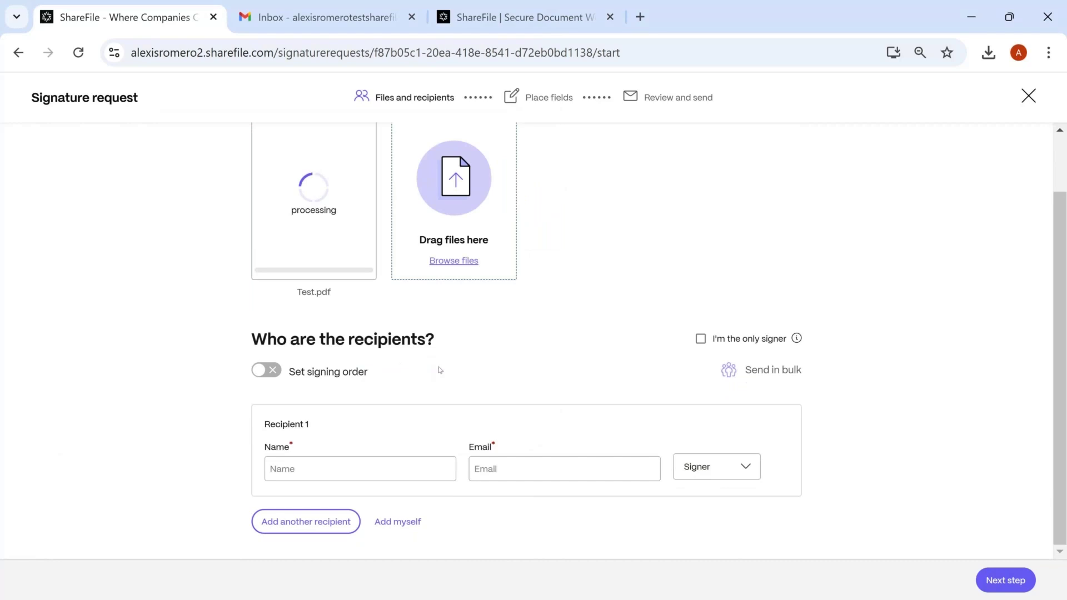
scroll(444, 372, "up", 1)
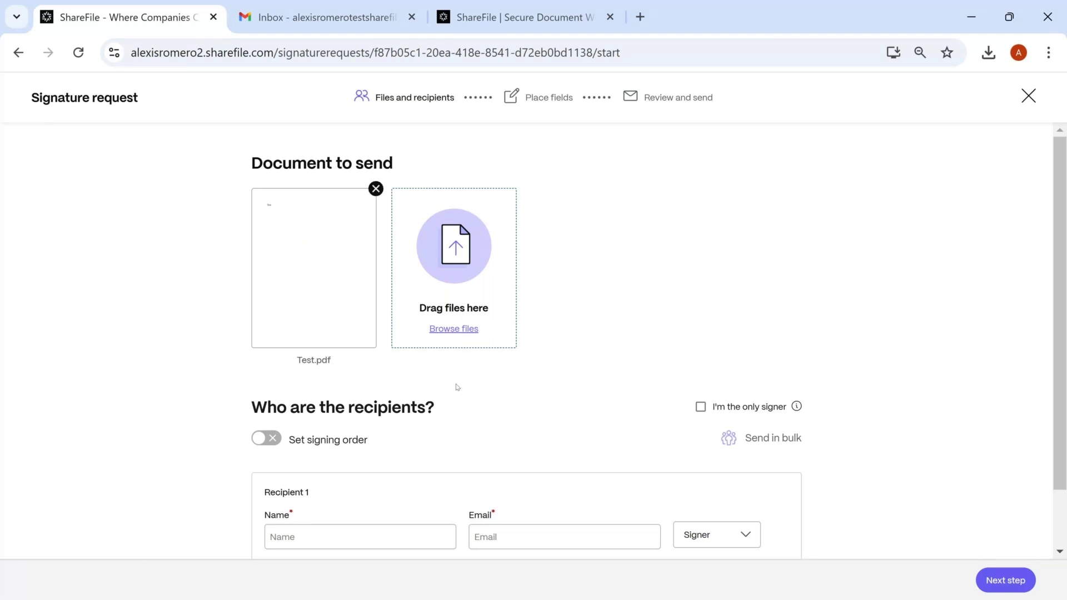
scroll(555, 334, "down", 2)
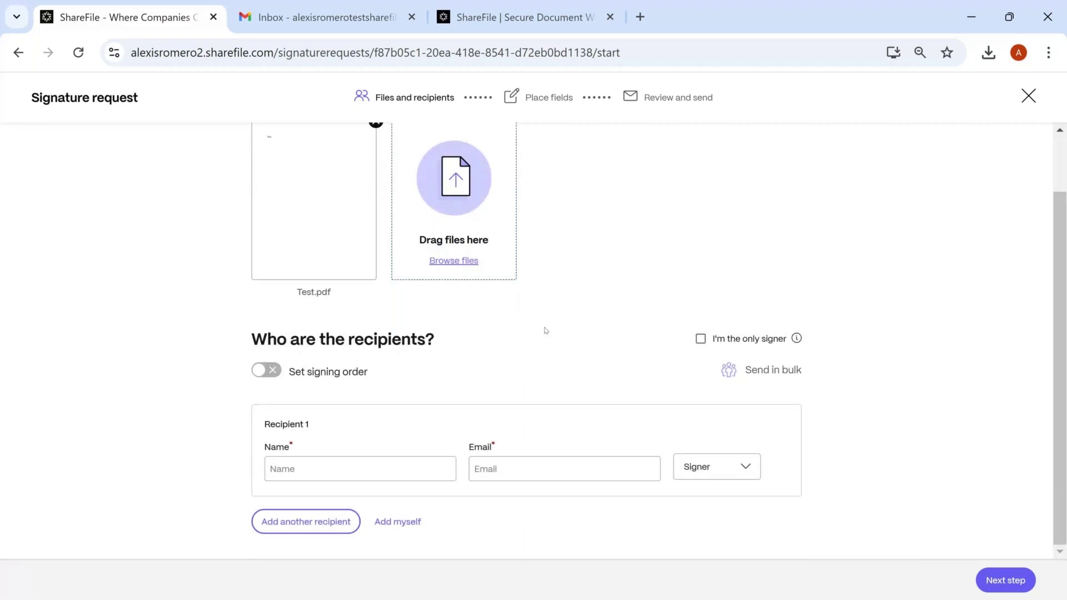
Turn off I'm the only signer and enter the recipient's name and Gmail address
left_click(701, 338)
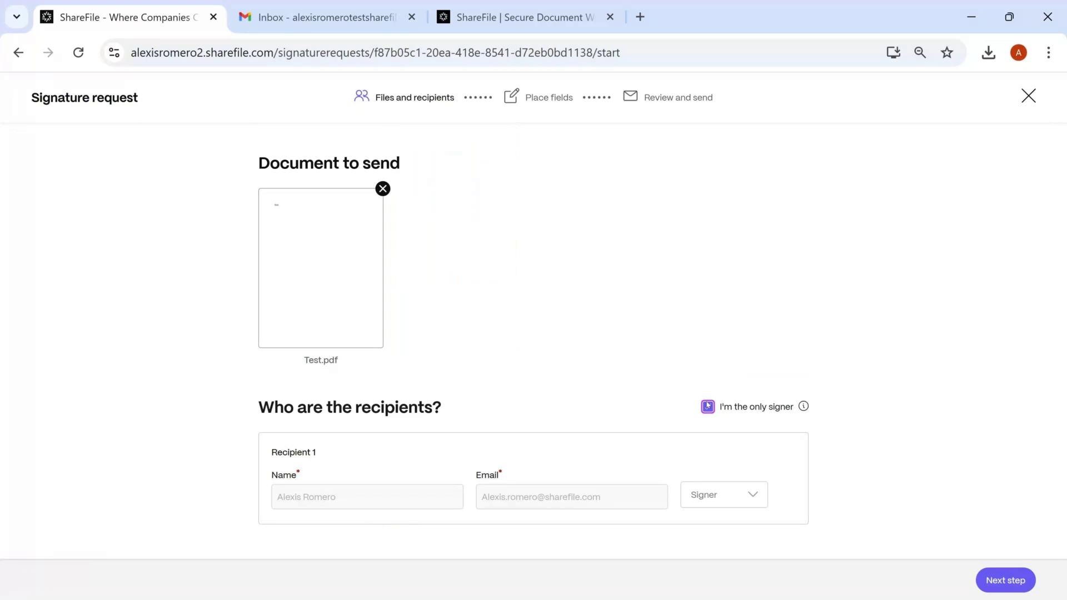
left_click(707, 406)
left_click(410, 470)
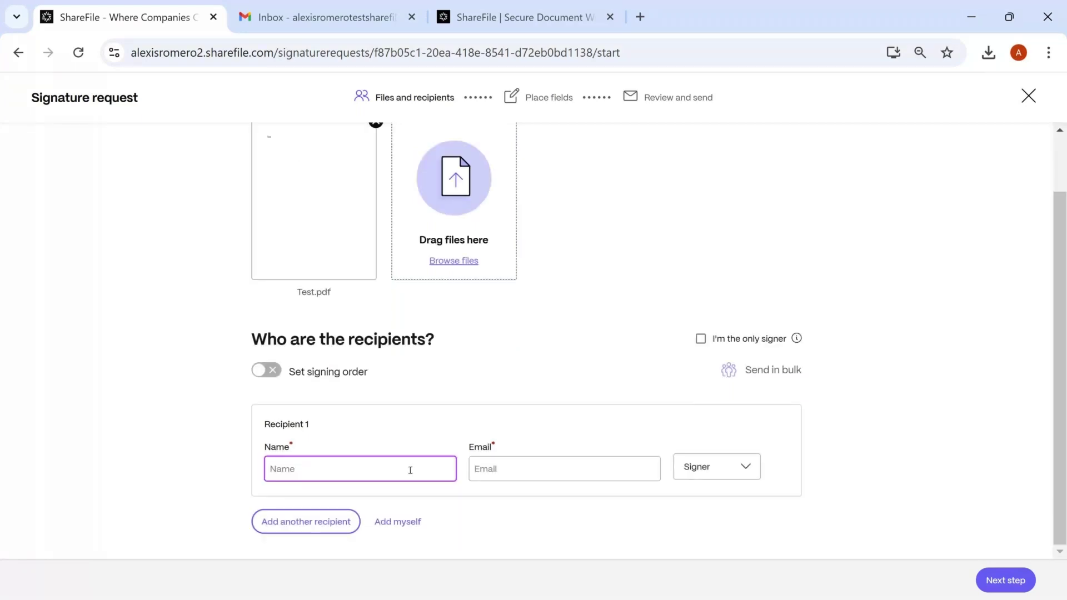
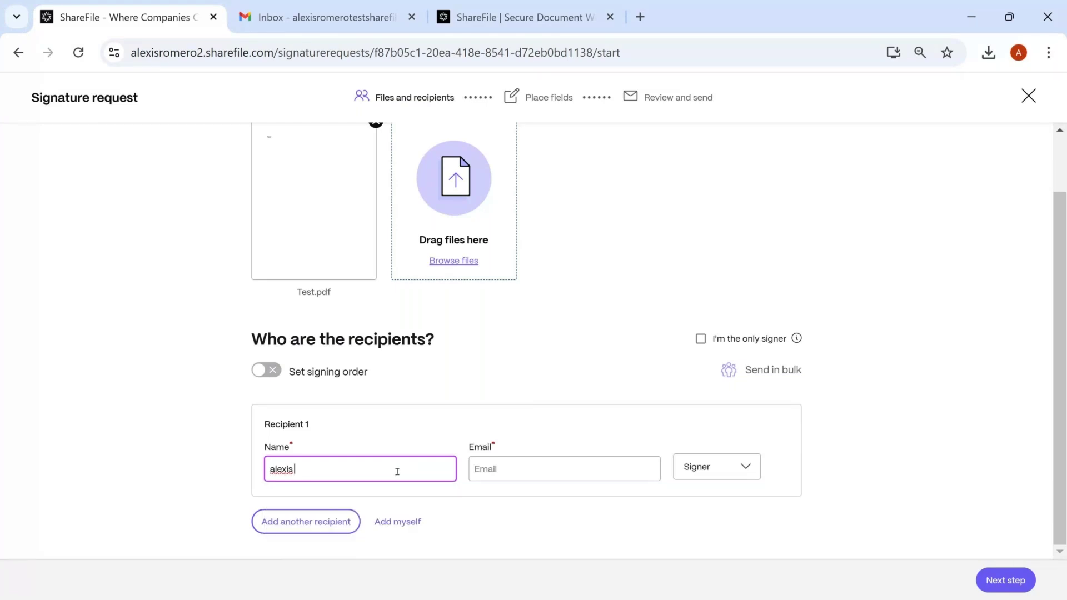
key("Tab")
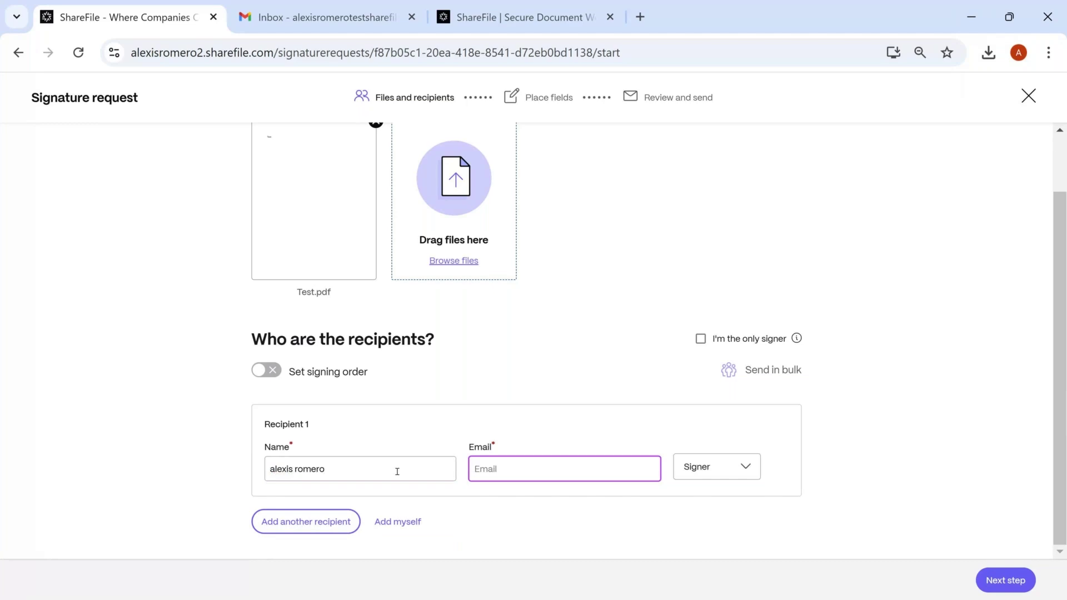
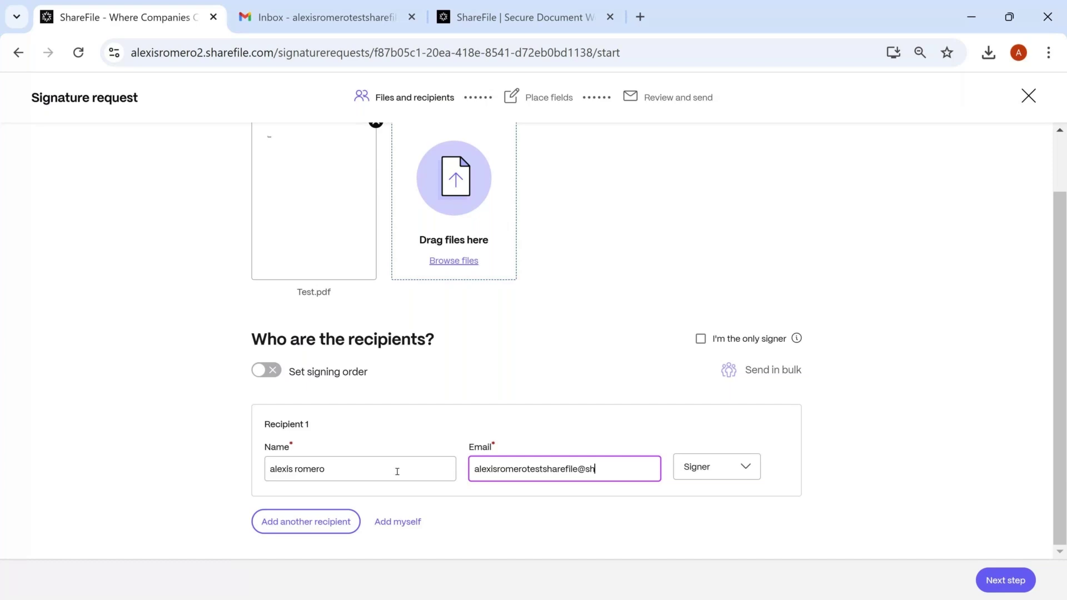
Keep the recipient's role as Signer and continue to placing fields
left_click(699, 467)
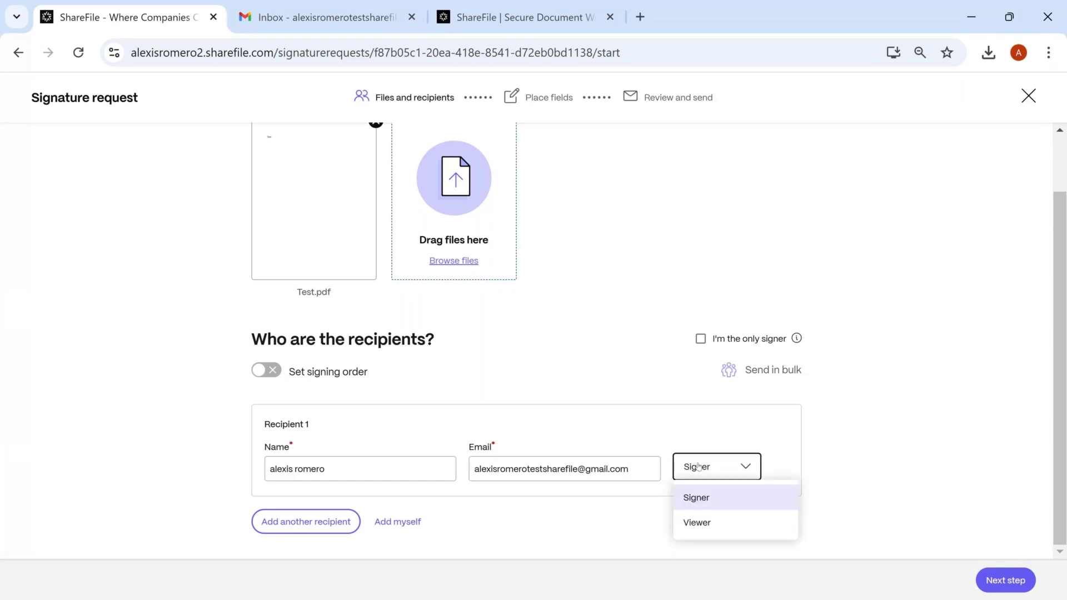
left_click(698, 467)
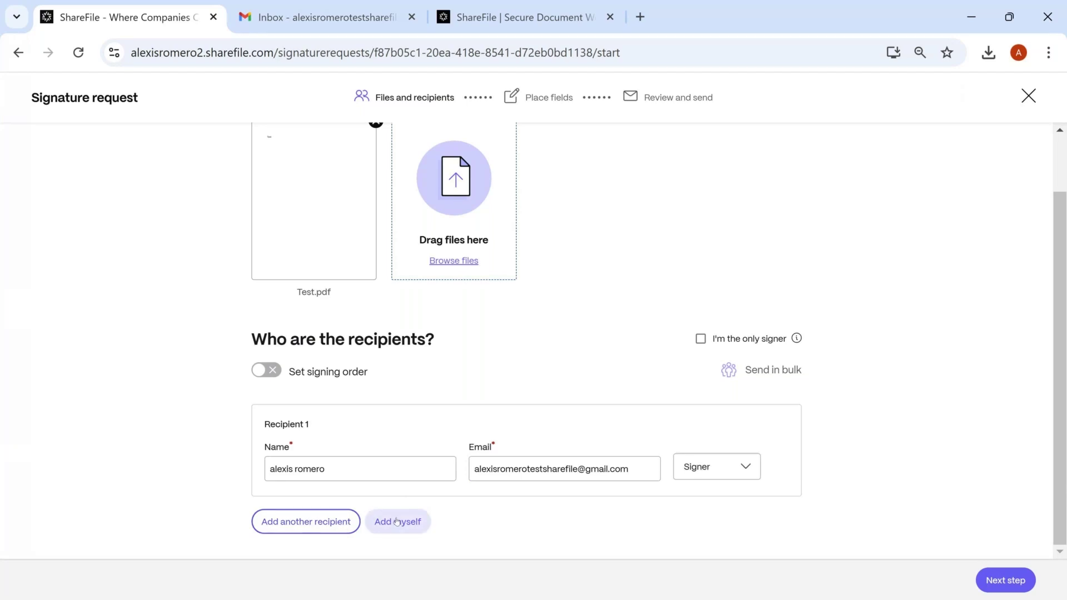
left_click(1003, 588)
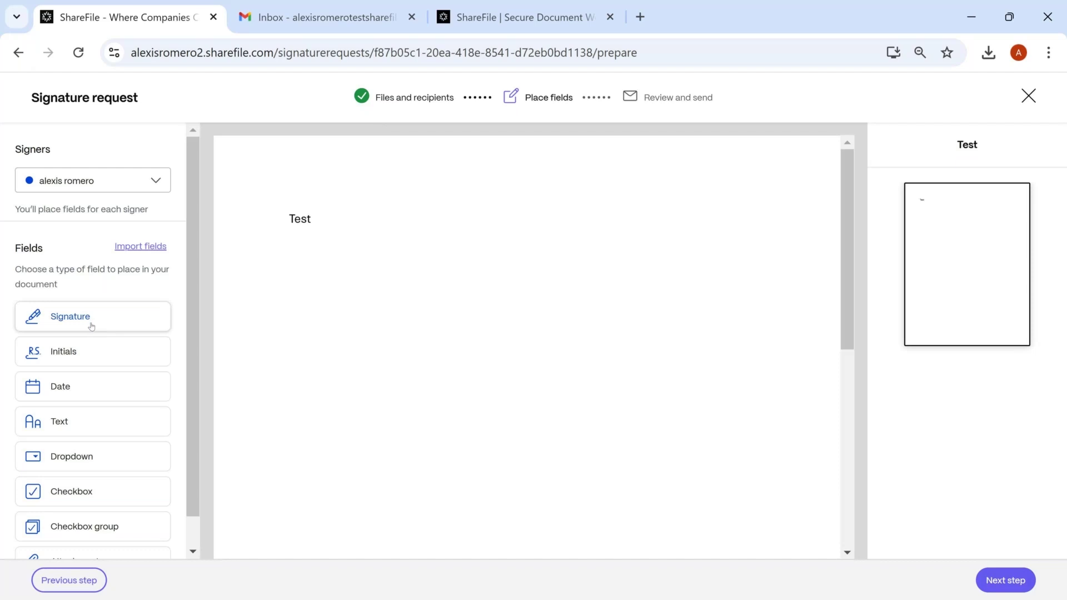
Place Signature, Initials and Date fields side by side below 'Test', then continue to review
scroll(91, 328, "down", 1)
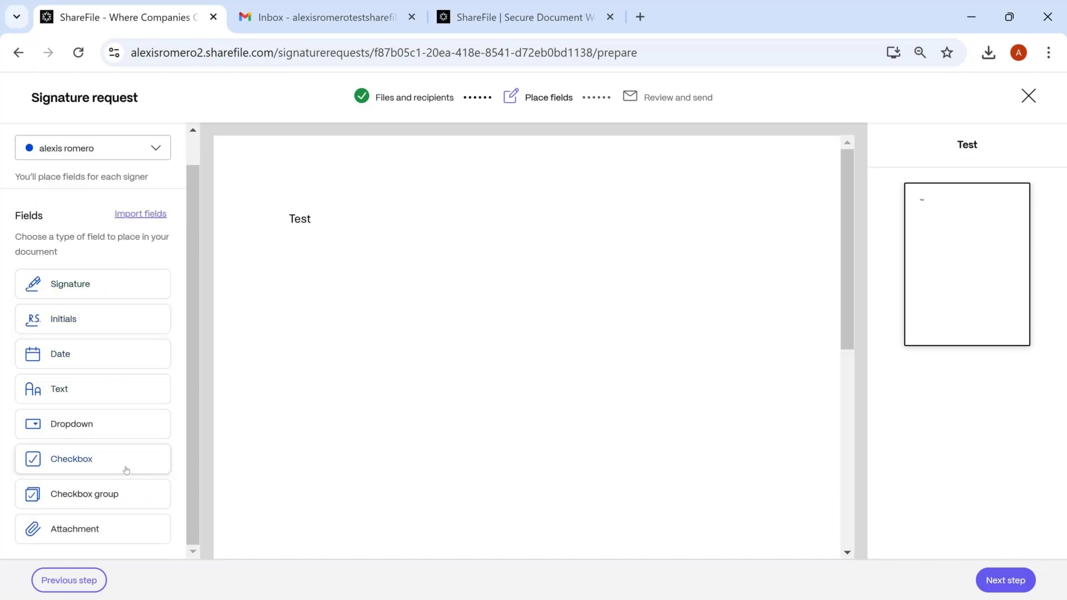
left_click(117, 290)
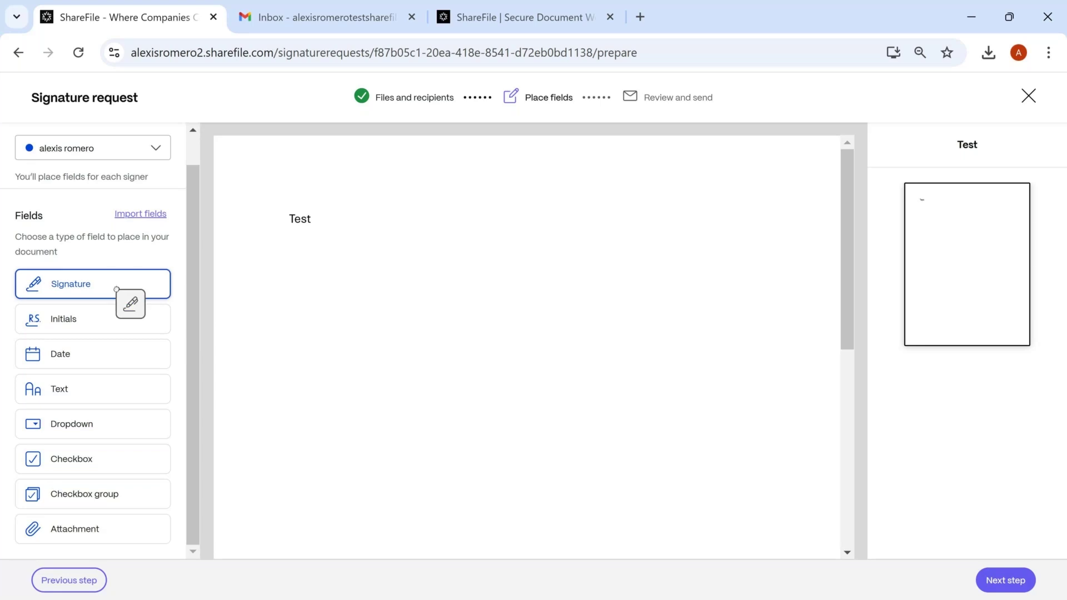
left_click(279, 303)
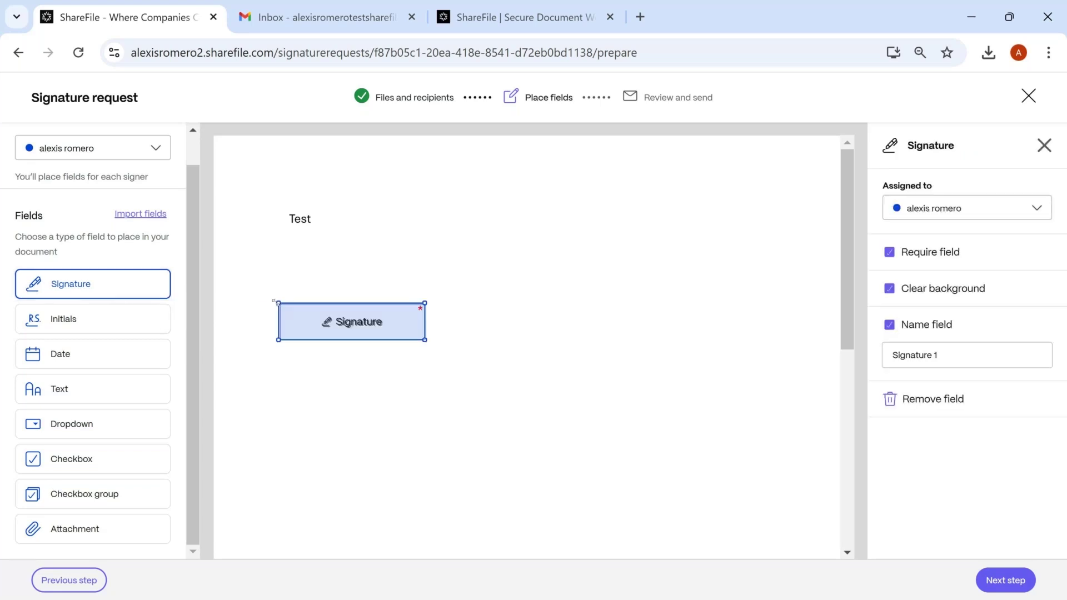
left_click(169, 326)
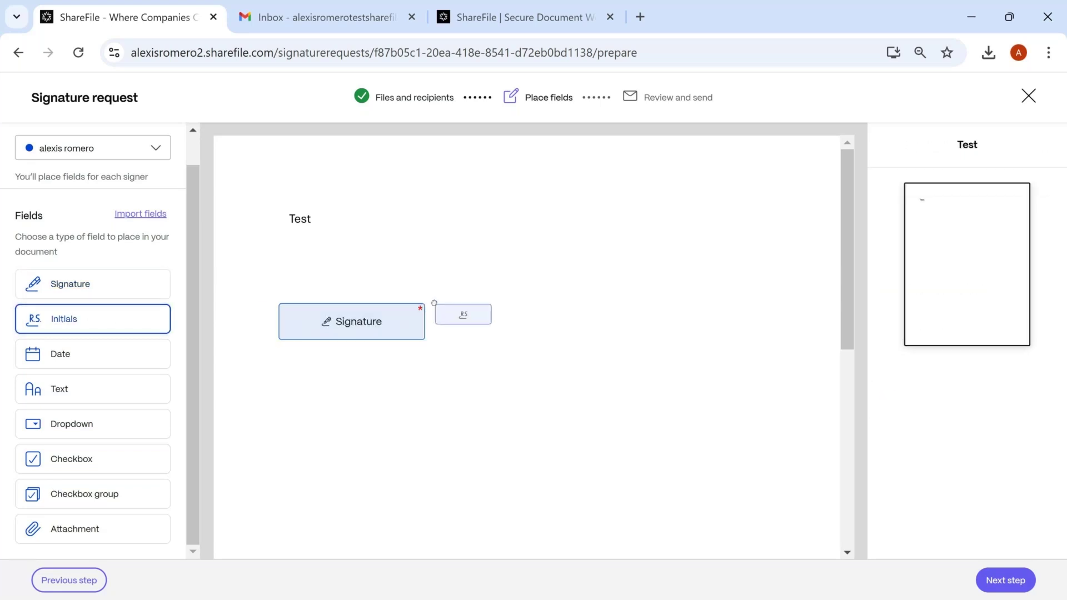
left_click(433, 303)
left_click(146, 353)
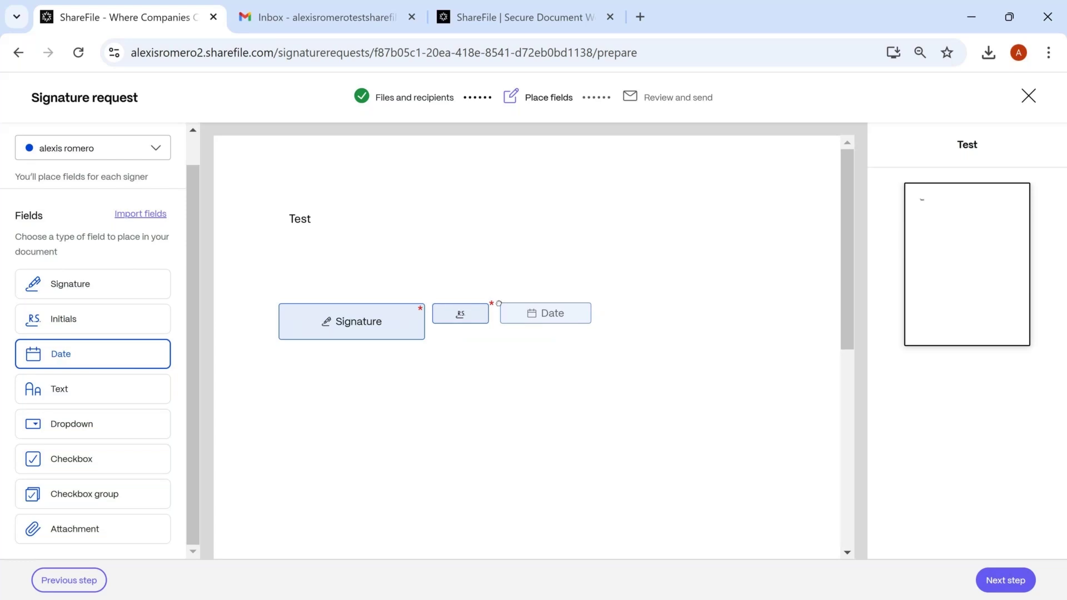
left_click(496, 304)
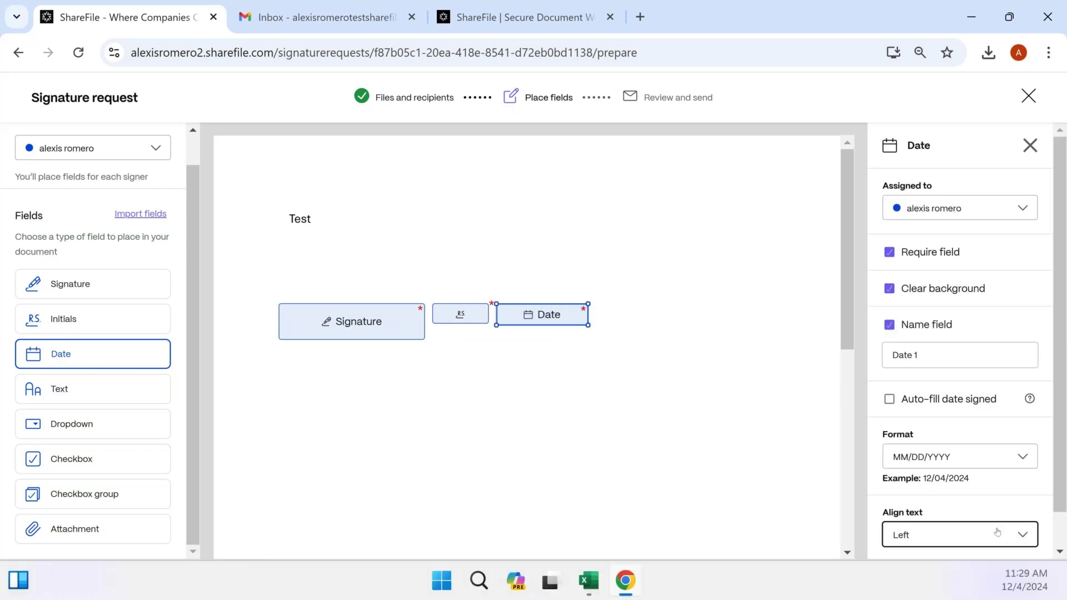
left_click(1004, 578)
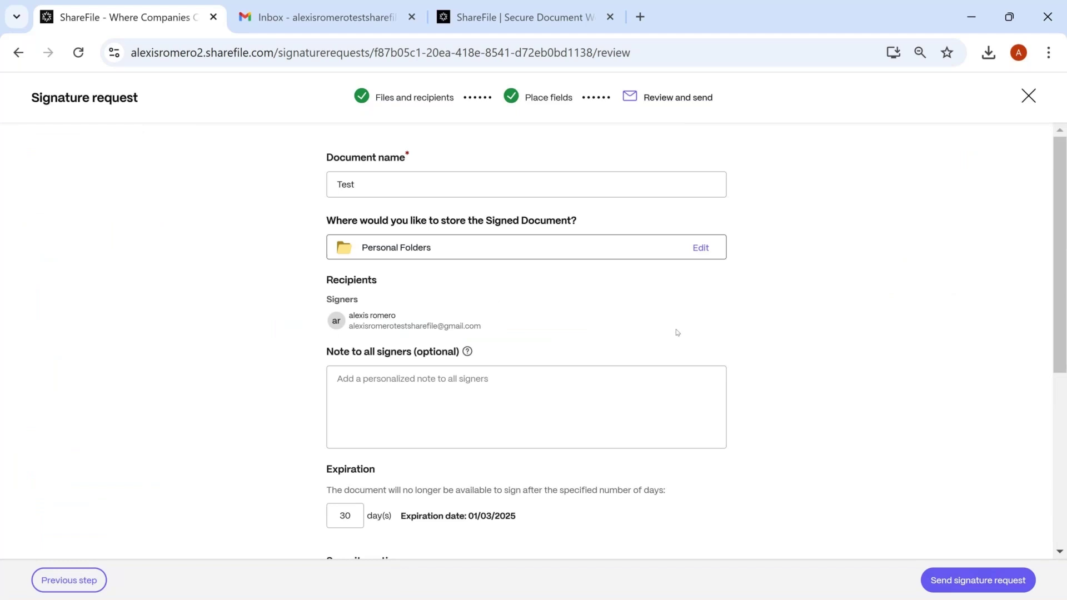
Keep the document name Test and store the signed copy in Shared Folders > Customer files
left_click(388, 175)
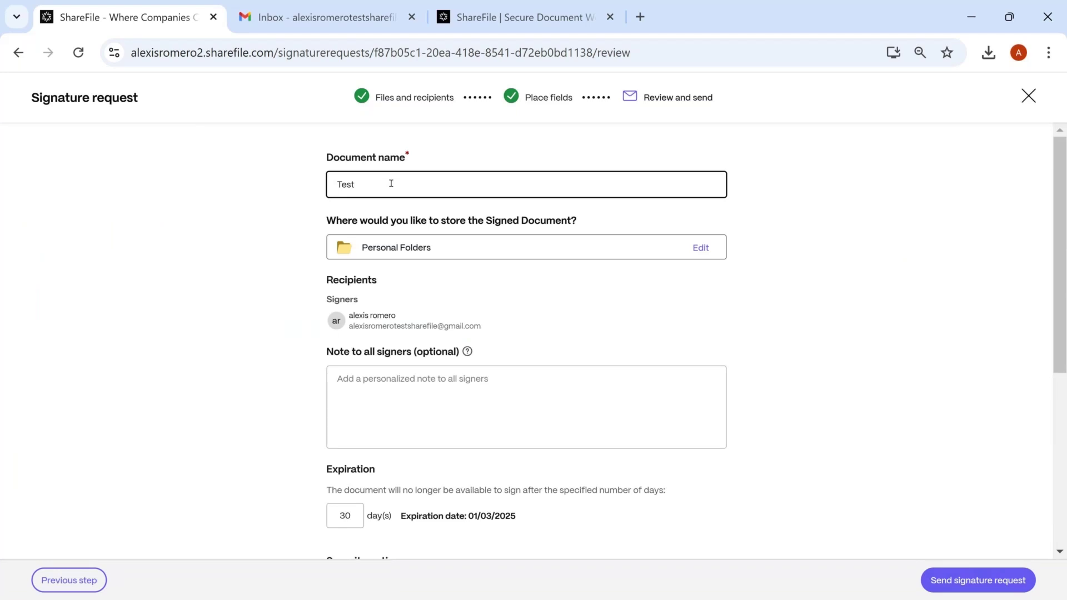
left_click(529, 223)
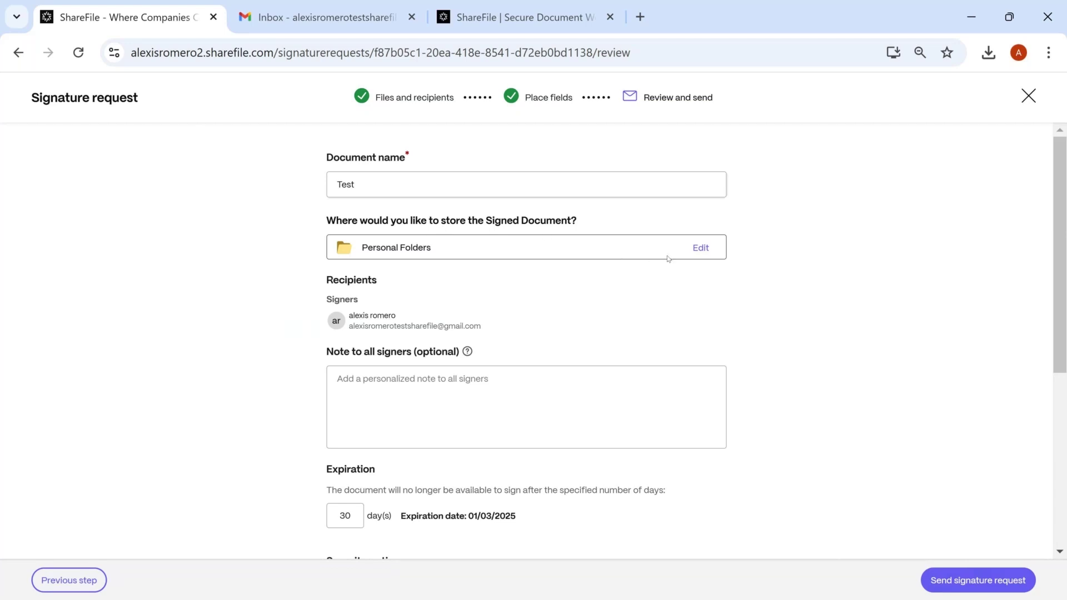
left_click(701, 249)
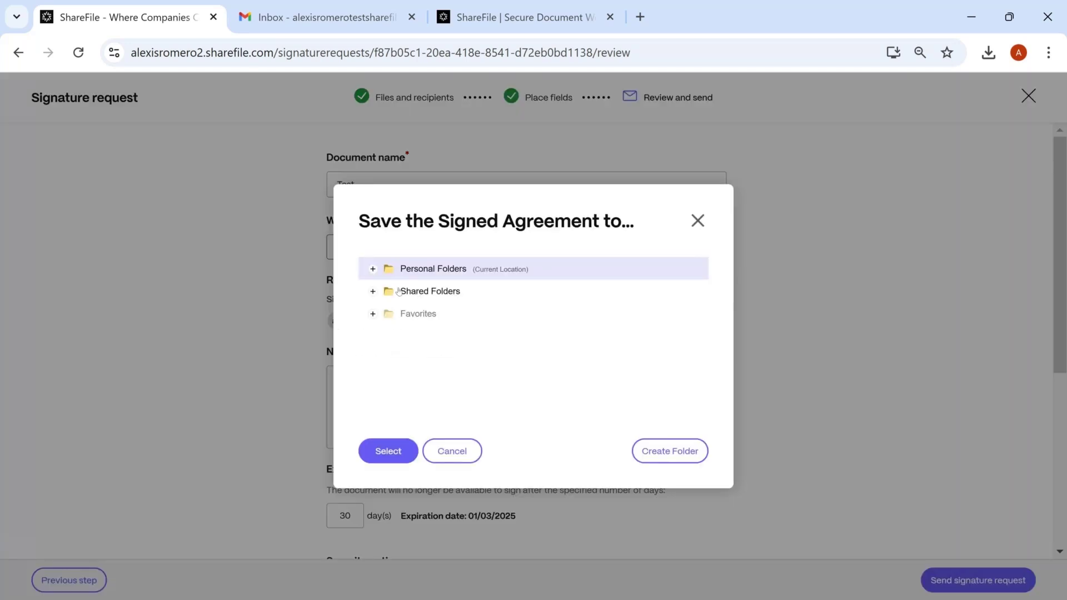
left_click(372, 292)
scroll(411, 322, "down", 3)
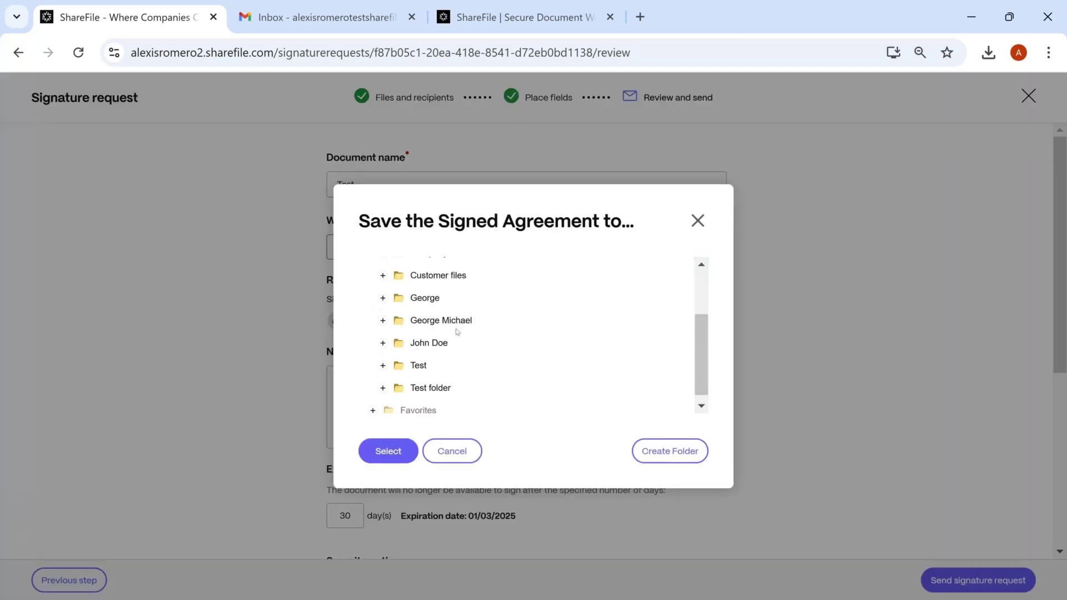
left_click(420, 282)
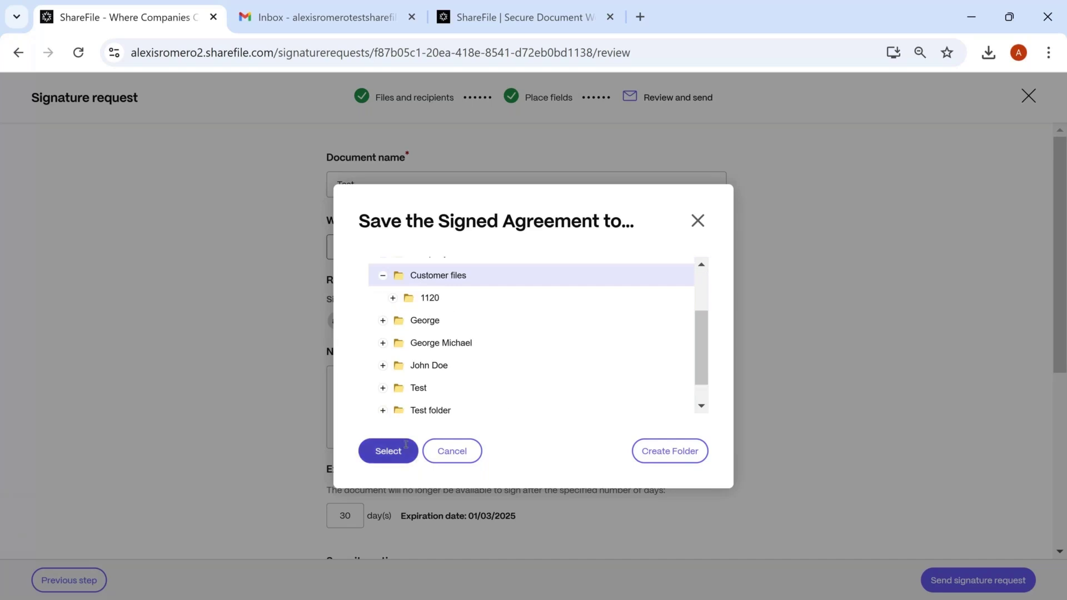
left_click(388, 451)
scroll(422, 389, "down", 3)
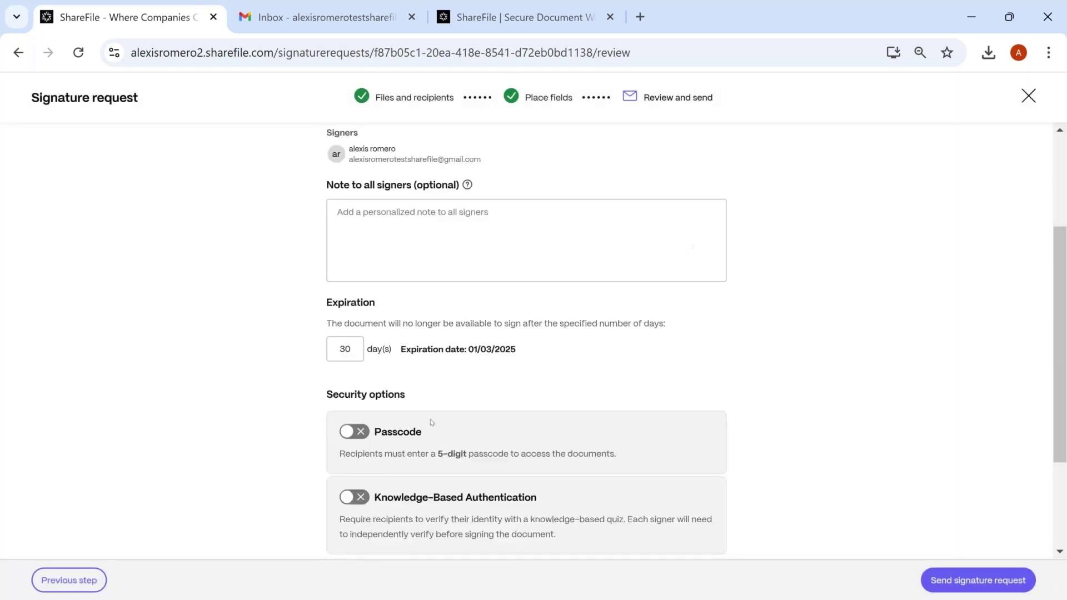
scroll(410, 337, "up", 2)
Leave passcode protection off and send the Test signature request to the signer
left_click(395, 305)
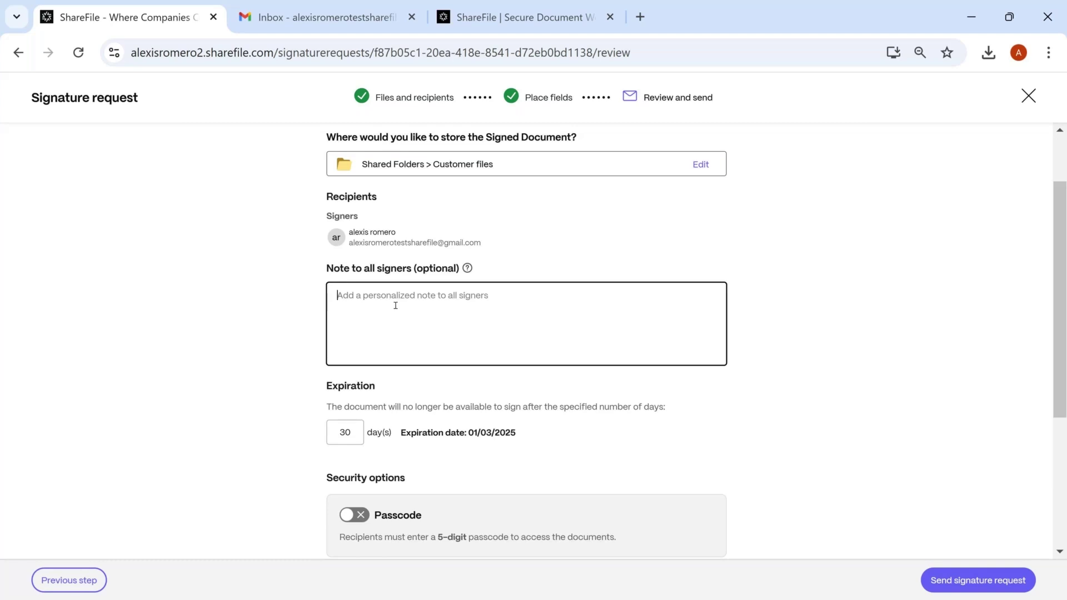
scroll(395, 306, "down", 2)
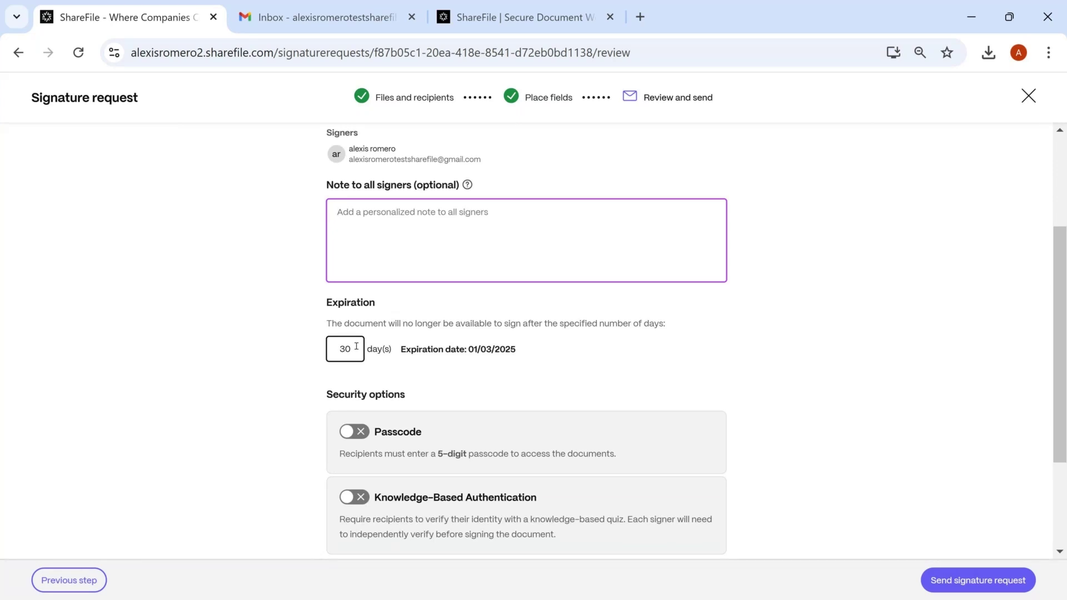
scroll(428, 347, "down", 2)
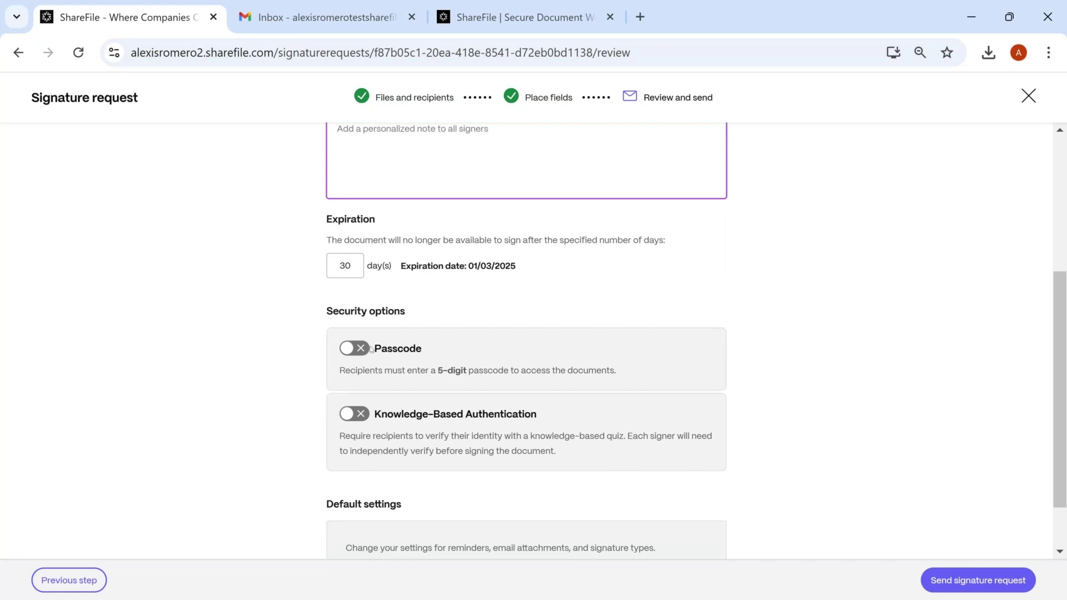
scroll(480, 378, "down", 1)
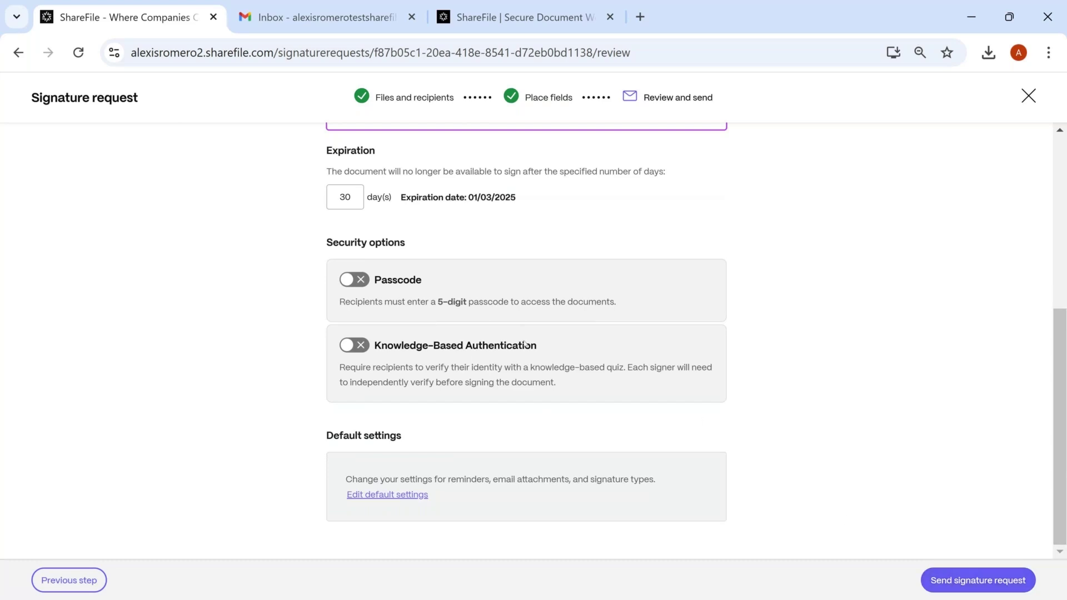
left_click(363, 282)
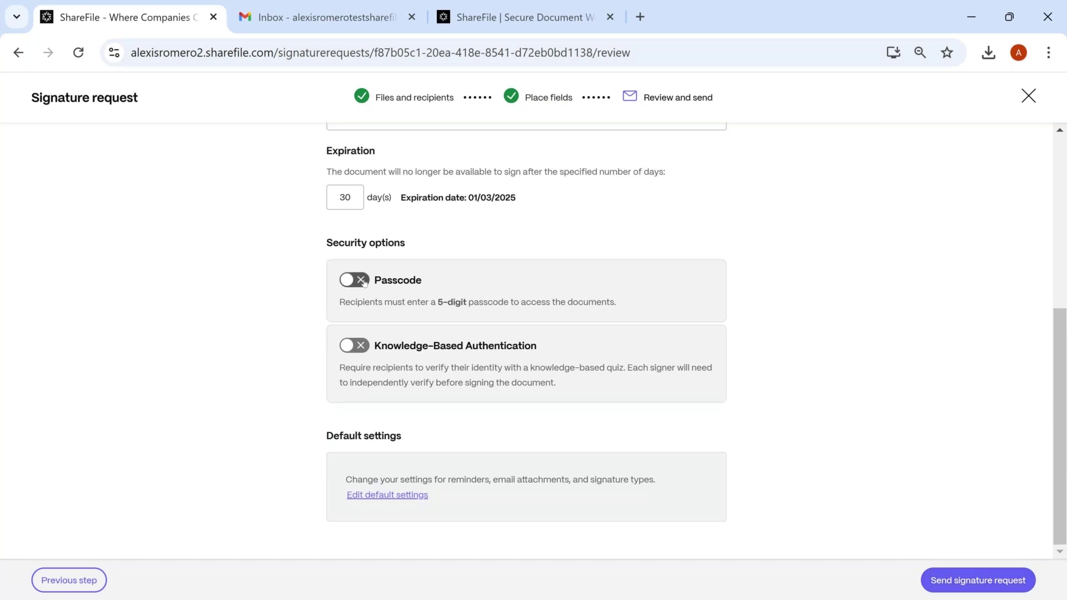
left_click(364, 281)
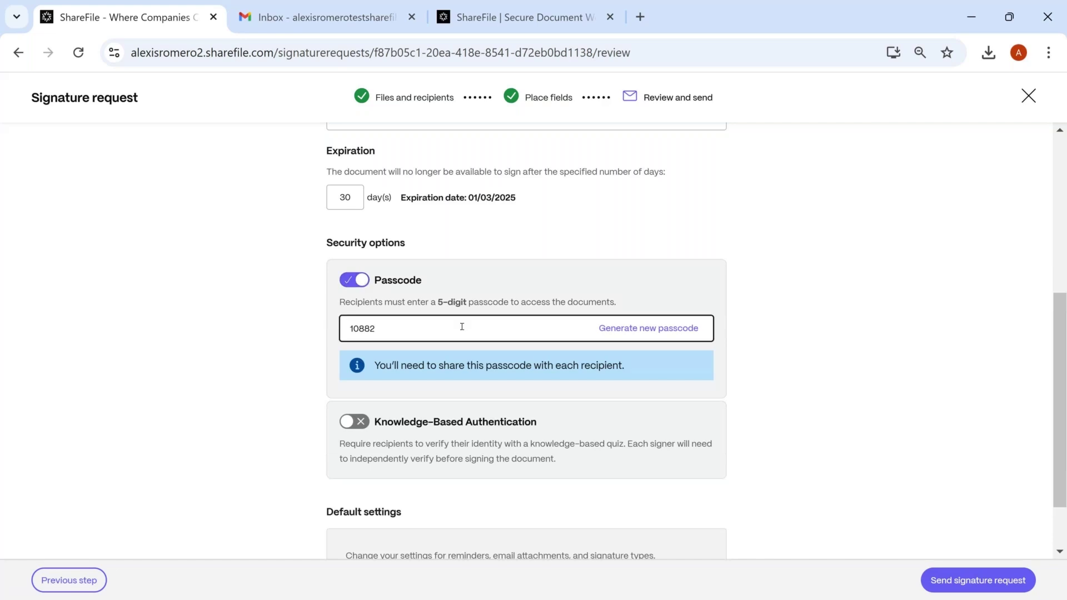
double_click(395, 328)
left_click(363, 283)
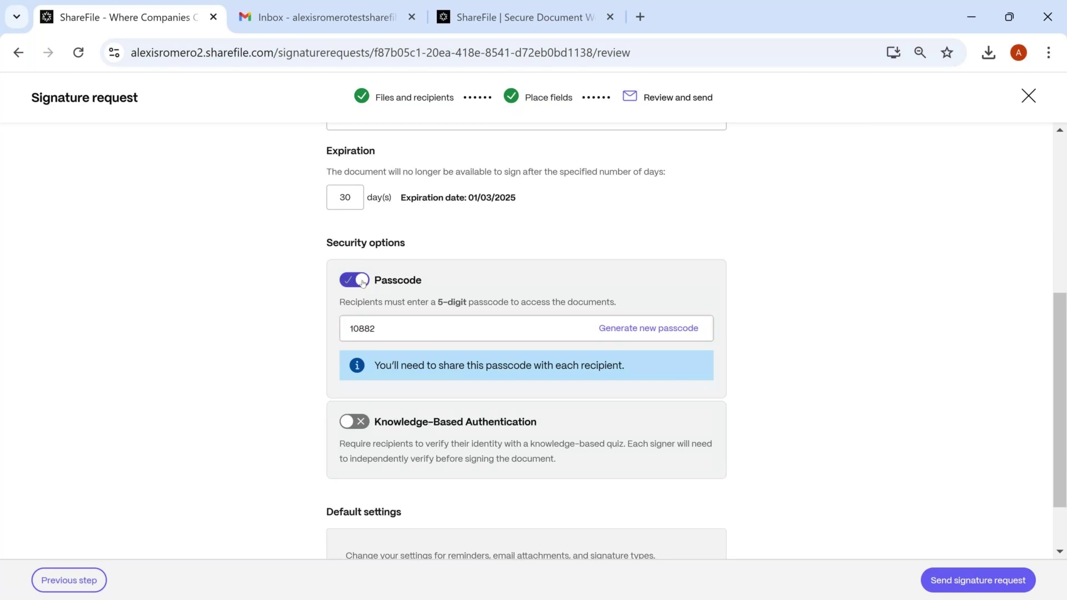
left_click(963, 578)
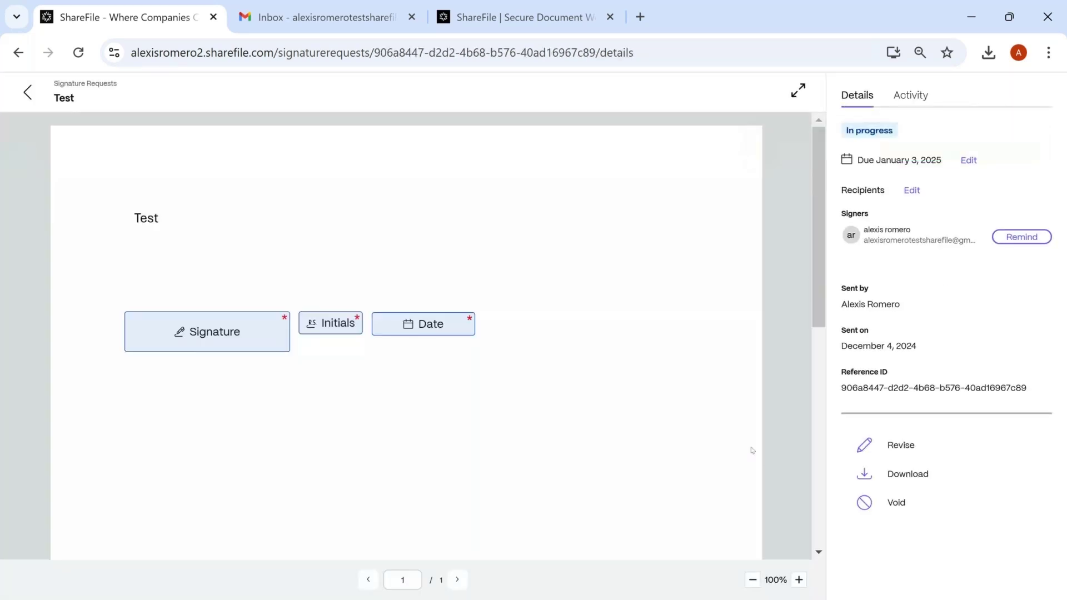
Refresh the Gmail inbox, open ShareFile's signature request email for Test, and follow its signing link
left_click(319, 19)
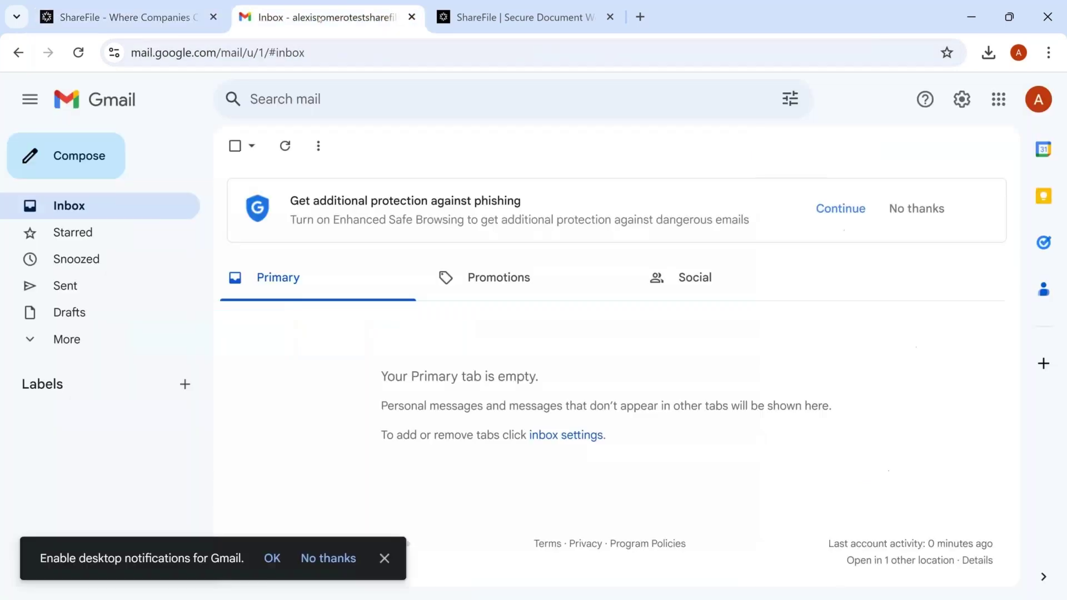
key("F5")
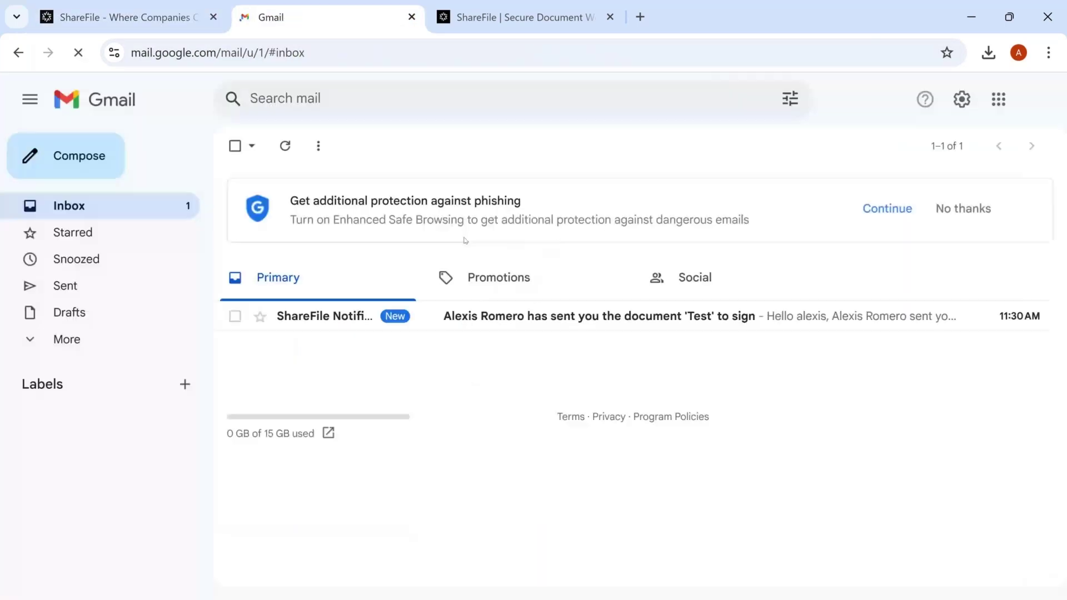
left_click(352, 316)
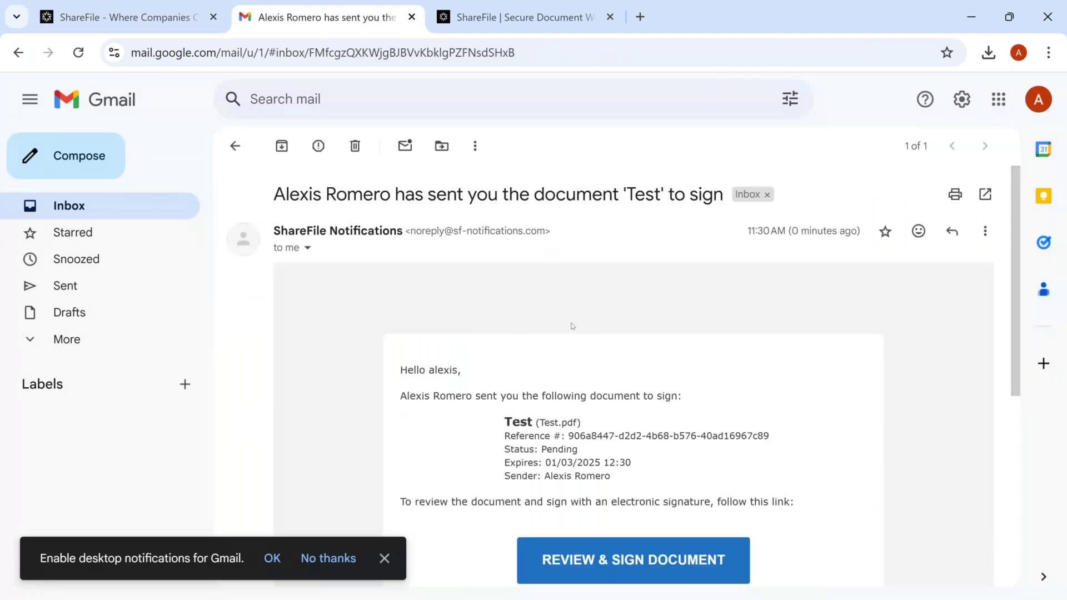
scroll(572, 326, "down", 4)
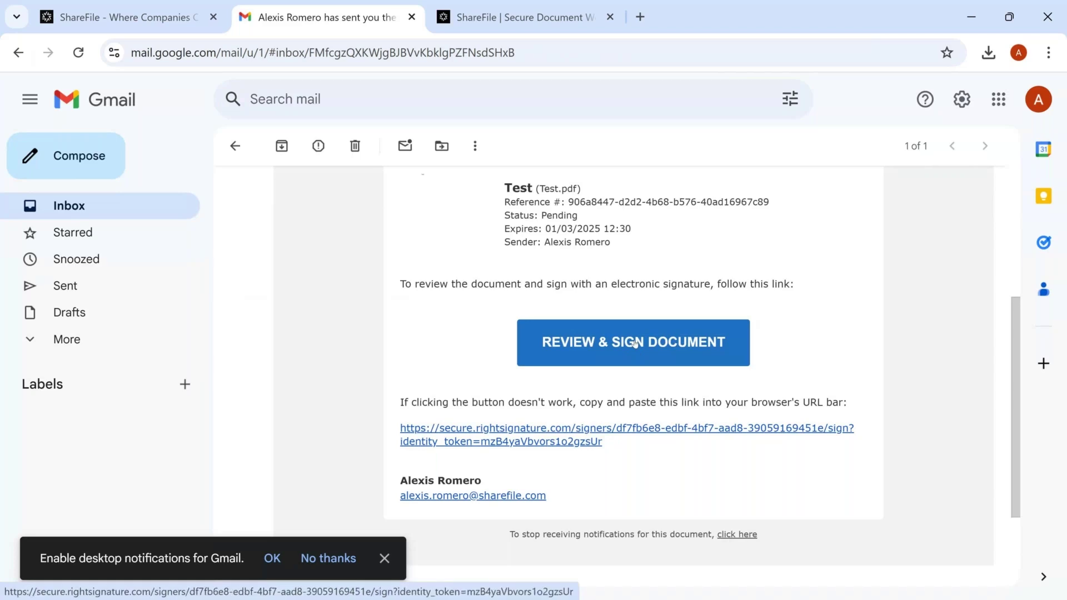
left_click(635, 343)
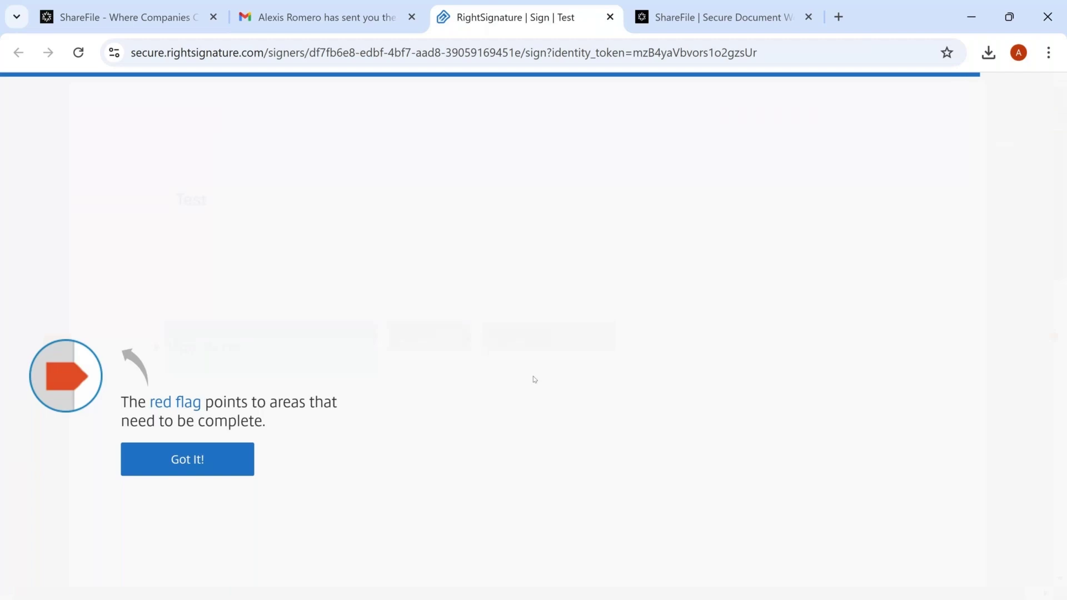
Dismiss both tips and apply a hand-drawn signature to the signature field
left_click(240, 458)
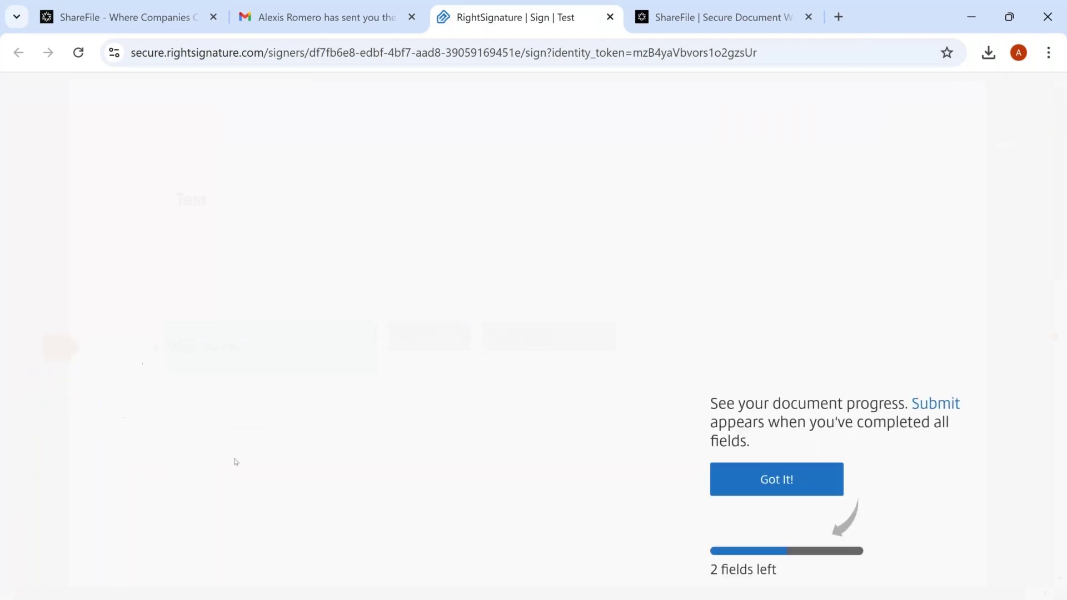
left_click(774, 480)
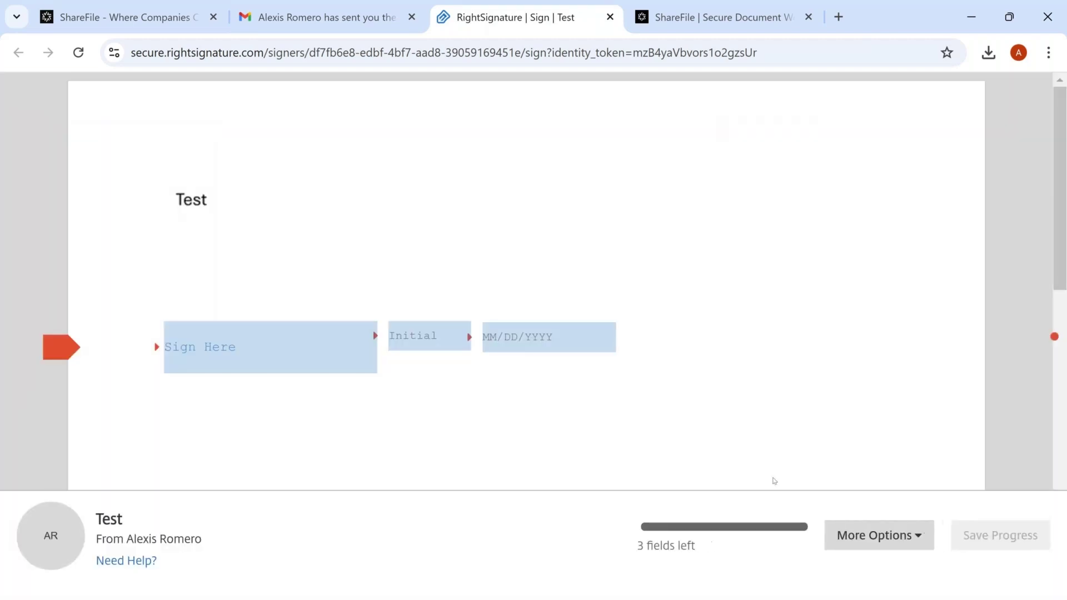
left_click(269, 354)
mouse_move(485, 295)
left_mouse_down()
mouse_move(547, 335)
mouse_move(656, 334)
left_mouse_up()
left_click(845, 459)
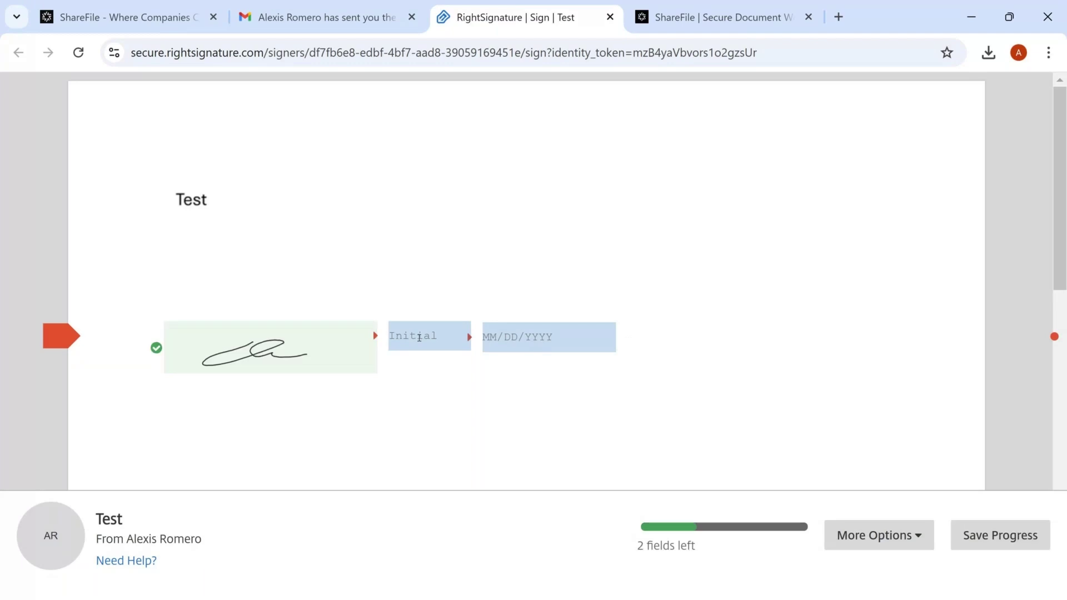
Fill in initials AR and the date 12/04/2024, then submit the signed document
left_click(417, 339)
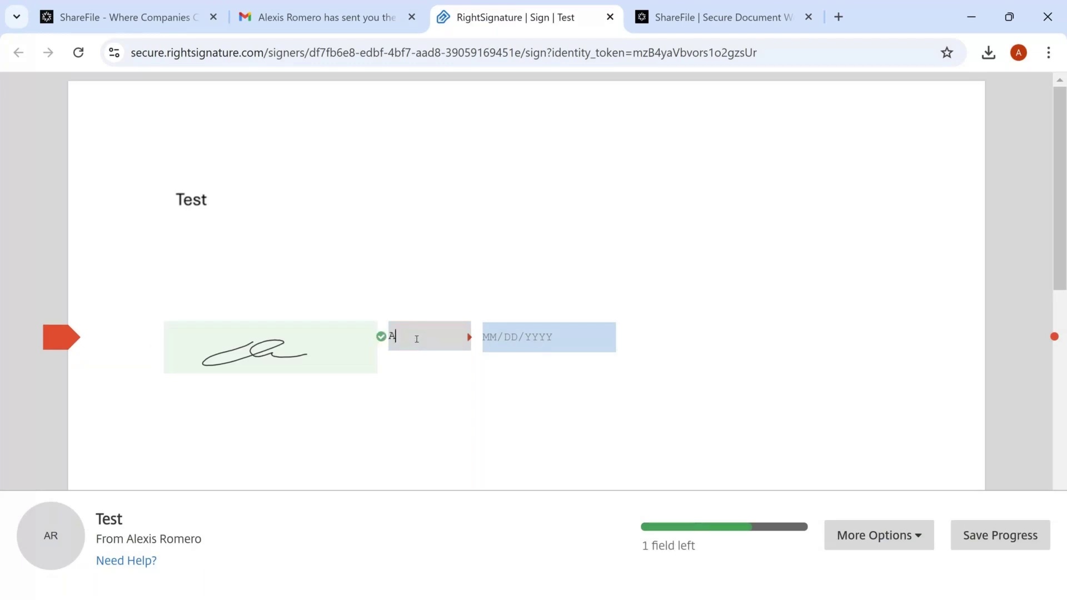
left_click(520, 333)
left_click(608, 413)
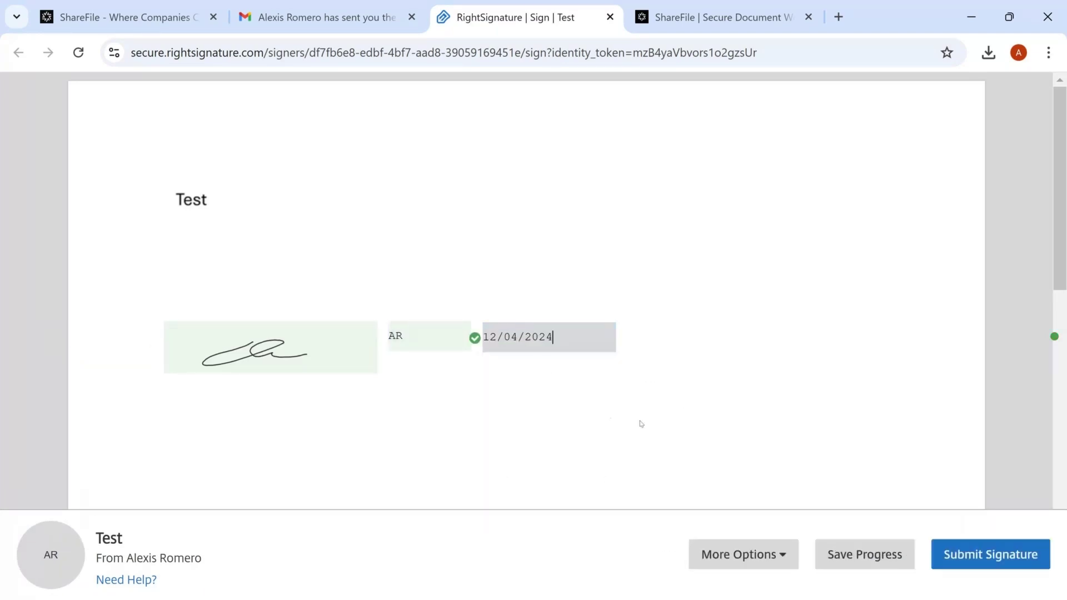
left_click(977, 564)
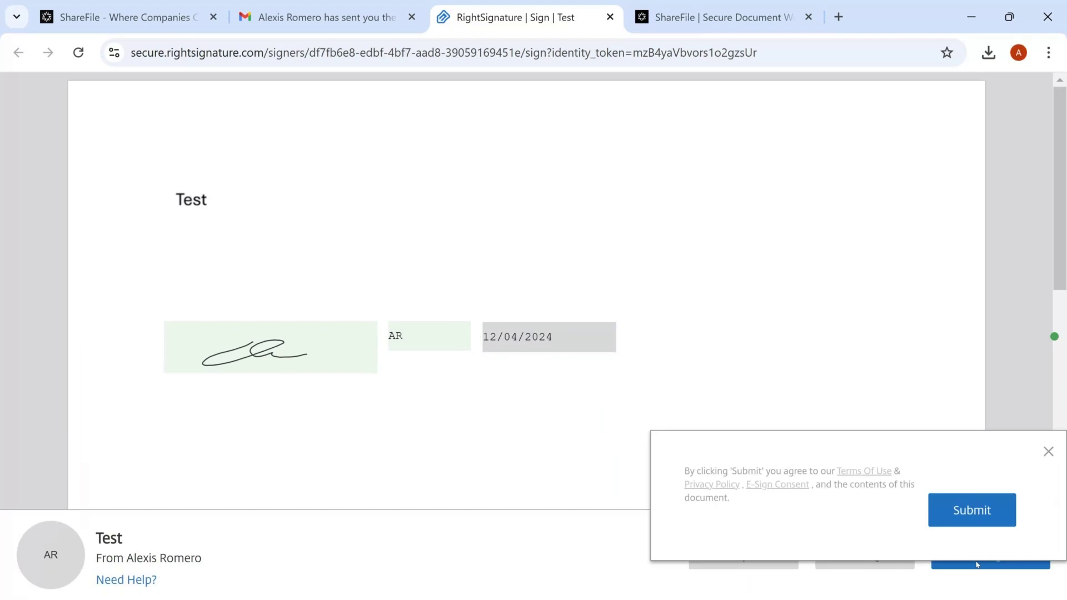
left_click(982, 522)
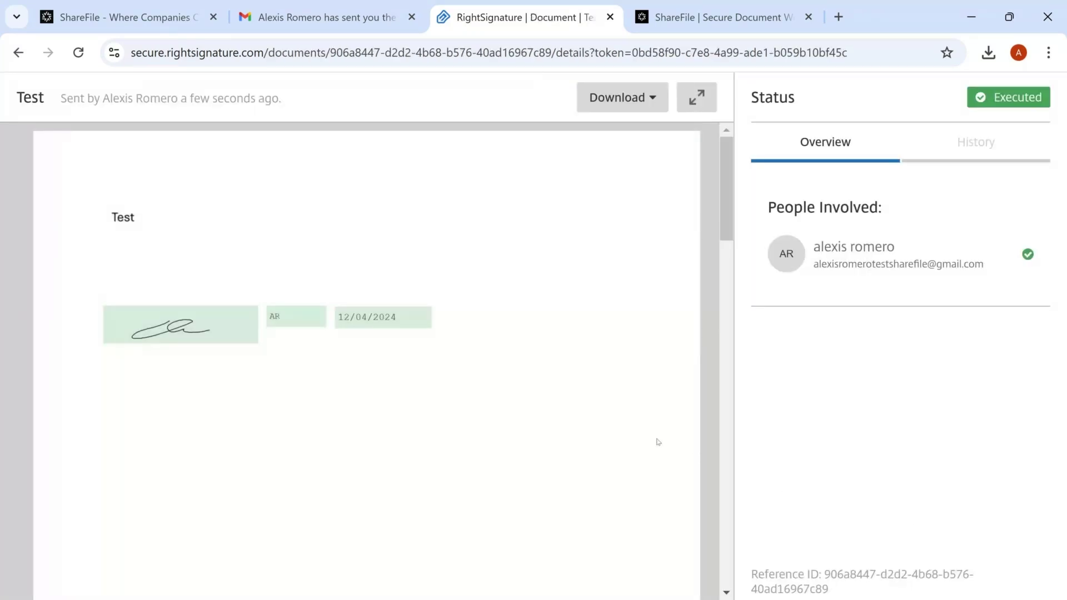
Check Signatures in ShareFile, then open the signed Test certificate PDF in Shared Folders > Customer files
left_click(130, 10)
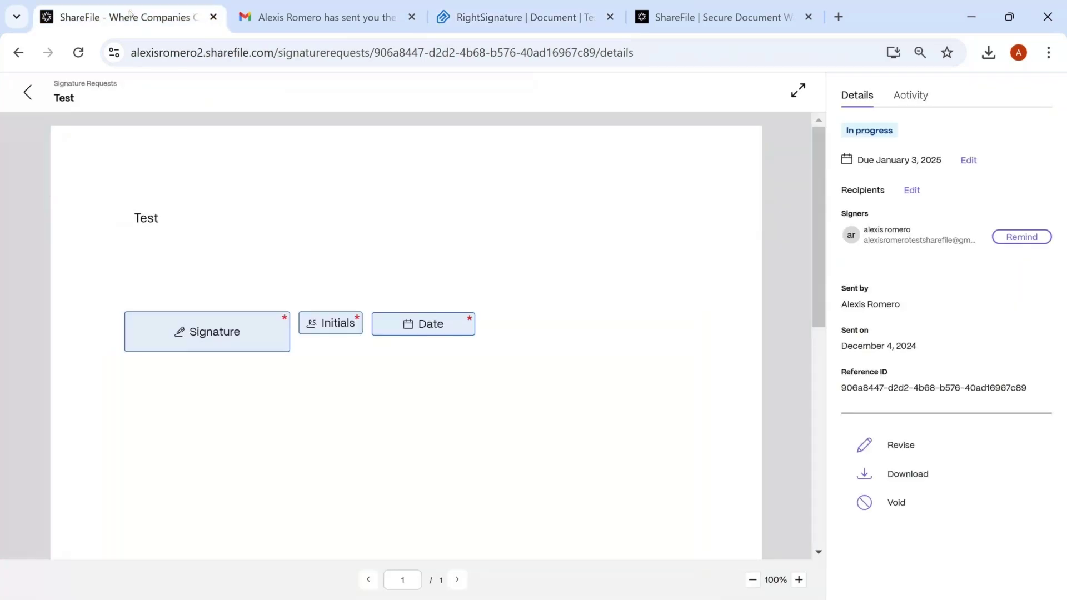
left_click(27, 93)
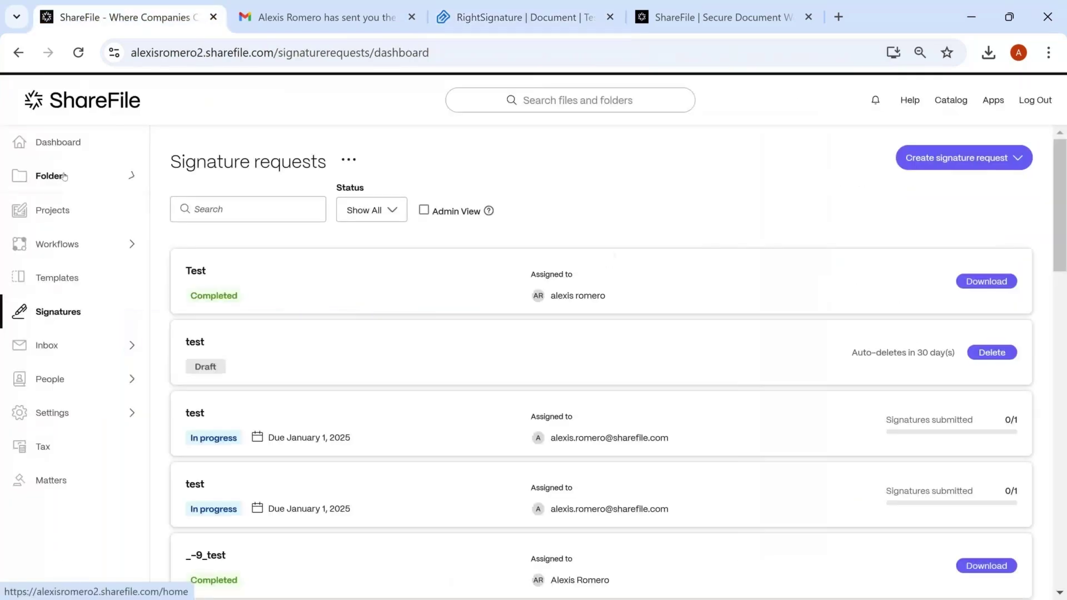
left_click(64, 176)
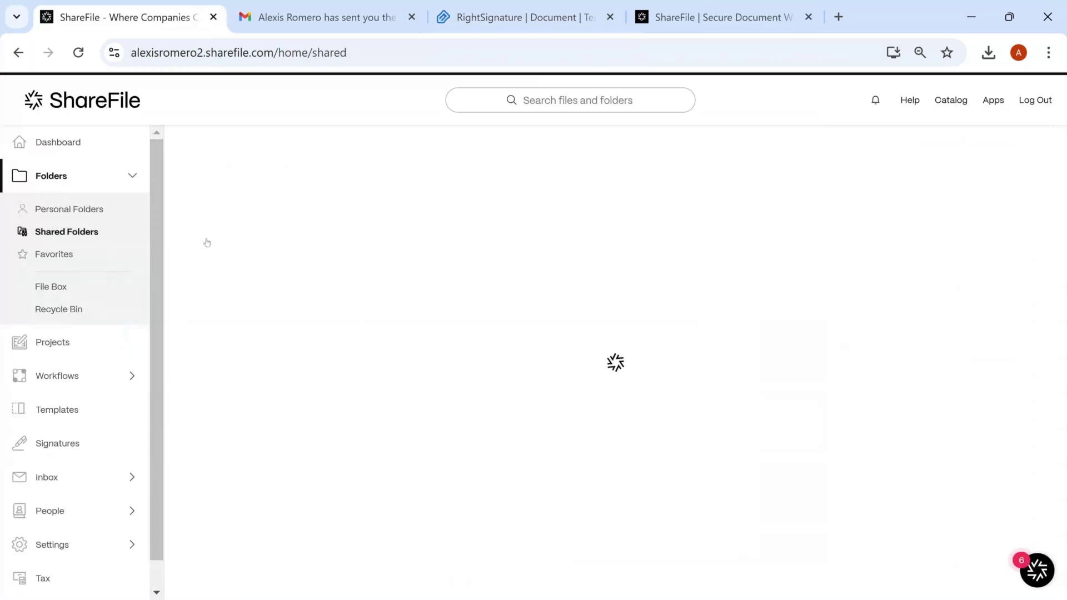
left_click(255, 271)
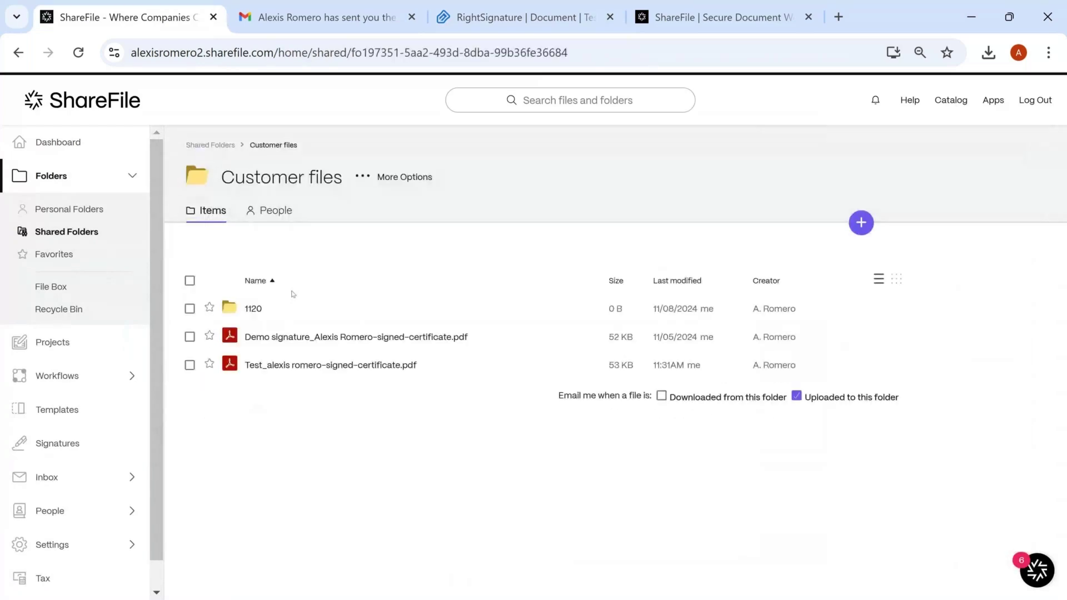
left_click(282, 367)
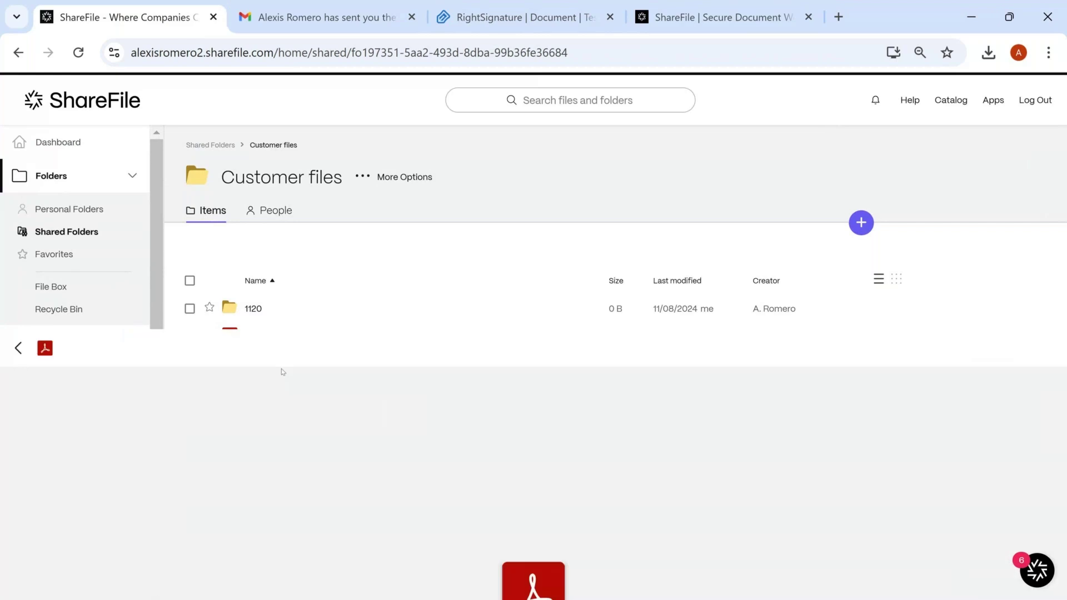
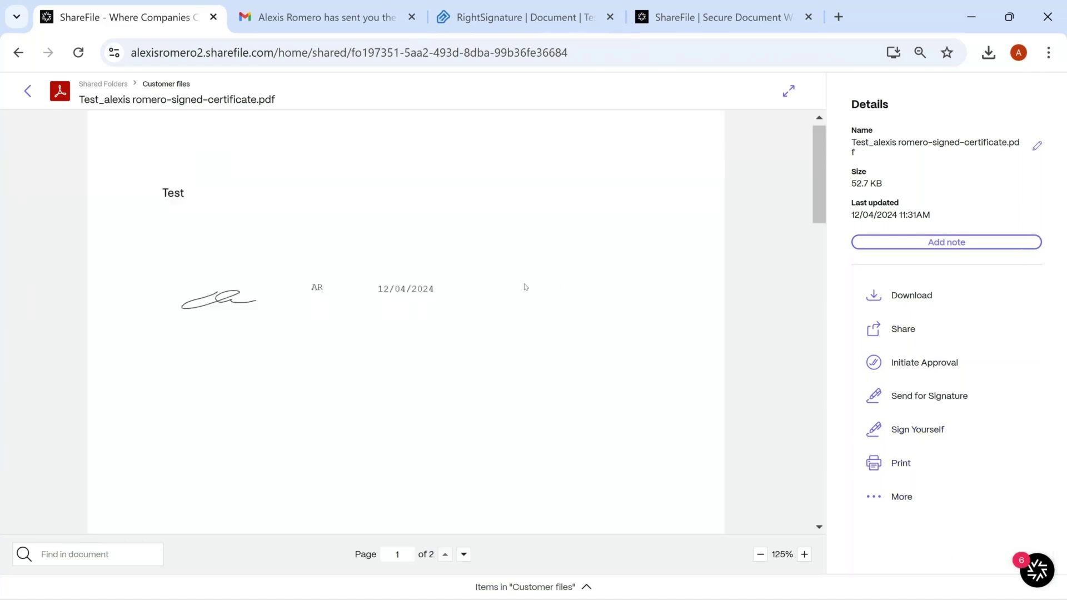
Scroll the signed certificate to page 2 and select its Reference Number
scroll(526, 287, "down", 6)
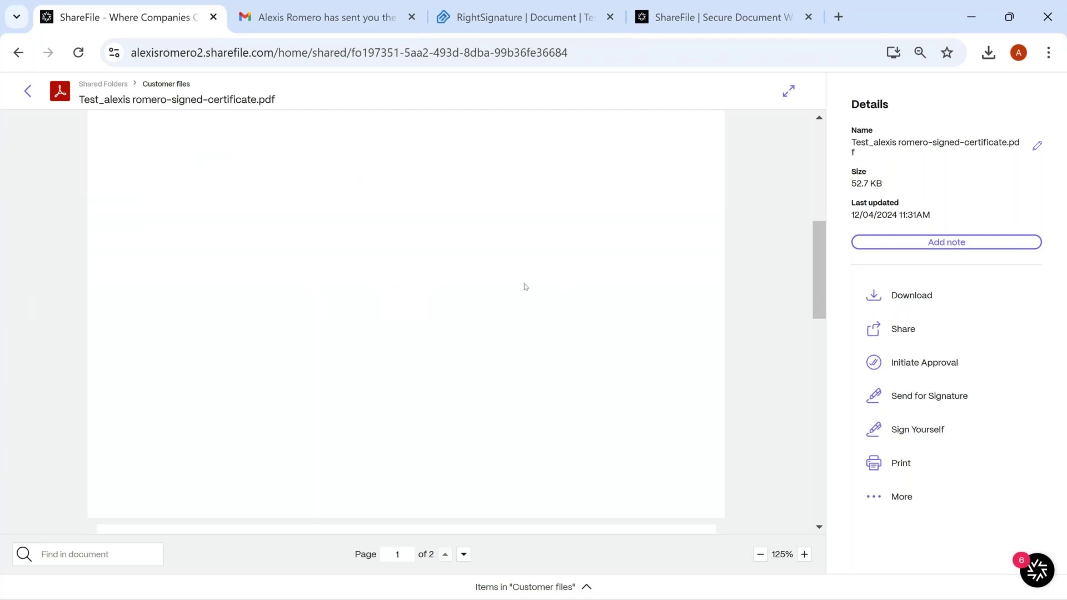
scroll(525, 287, "down", 4)
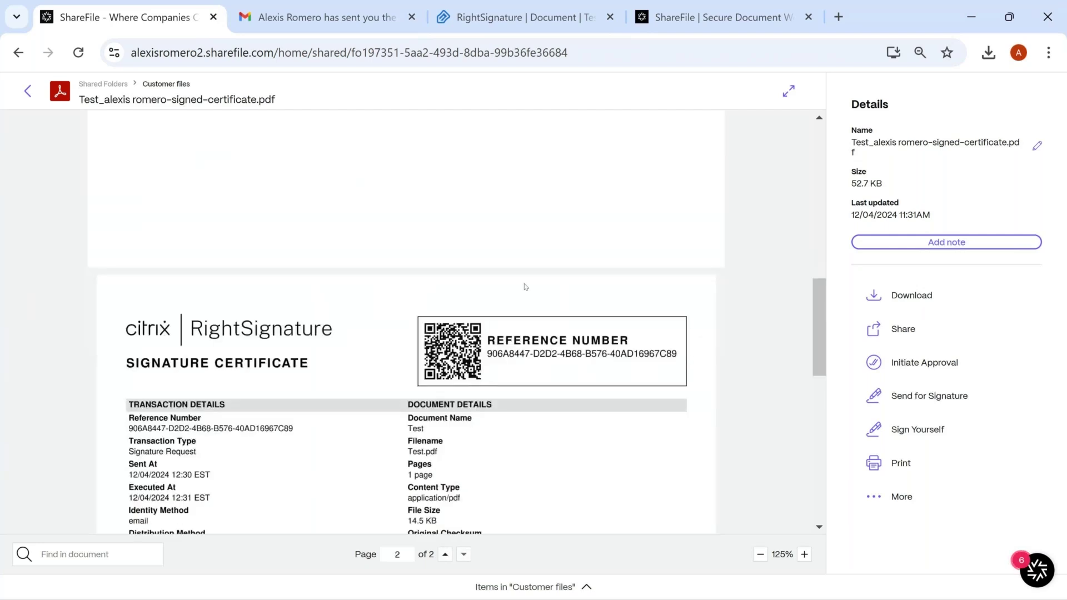
scroll(525, 287, "down", 2)
scroll(525, 286, "down", 2)
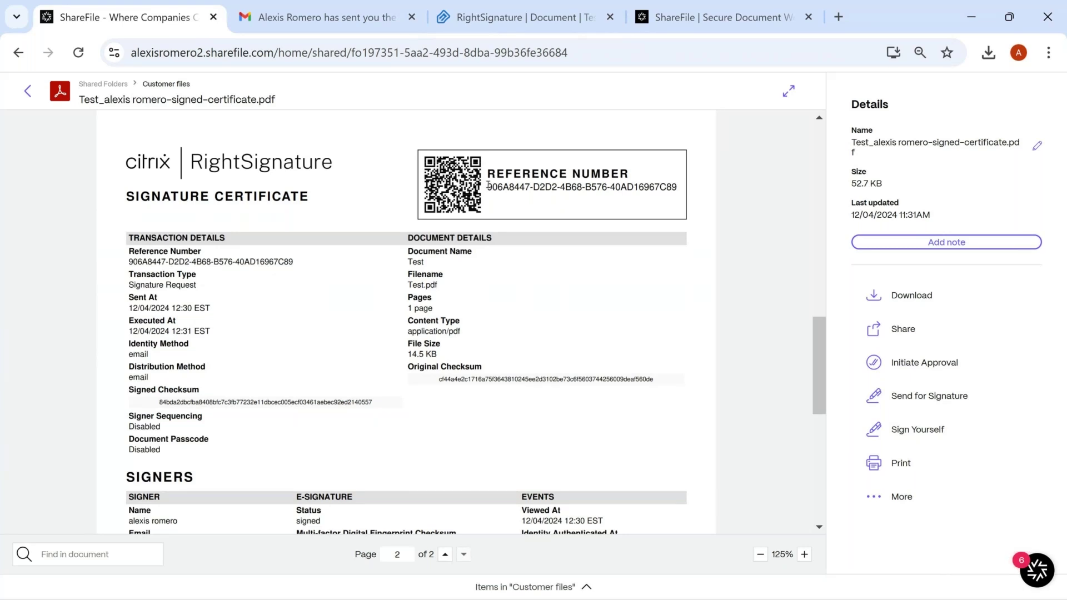
left_click_drag(488, 185, 604, 187)
left_click_drag(659, 188, 679, 189)
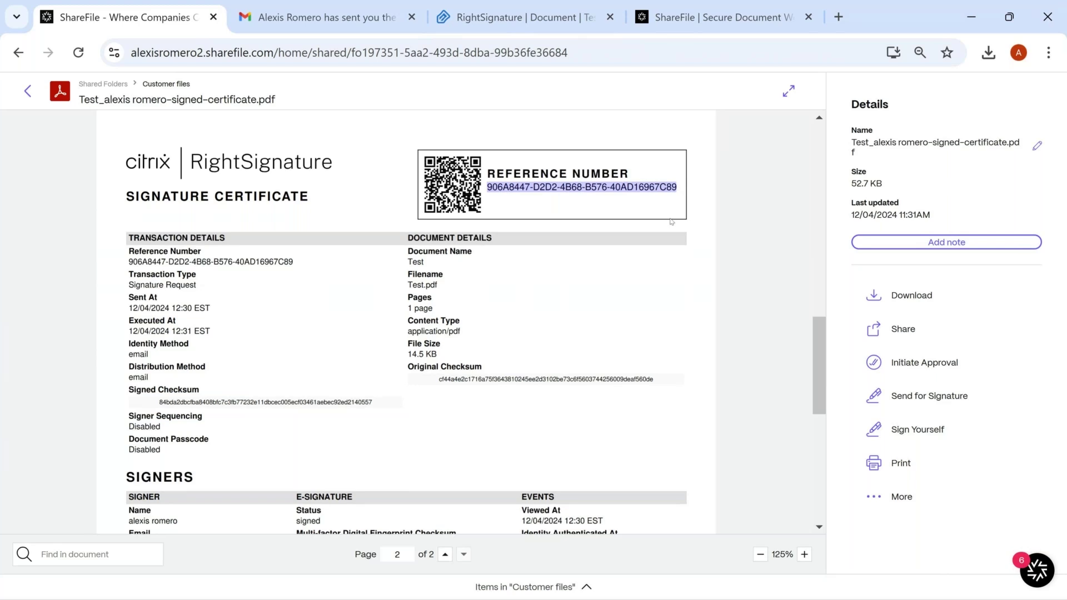
Scroll down past the Signers section to the Audits table of signing events
scroll(634, 238, "down", 3)
scroll(630, 240, "up", 2)
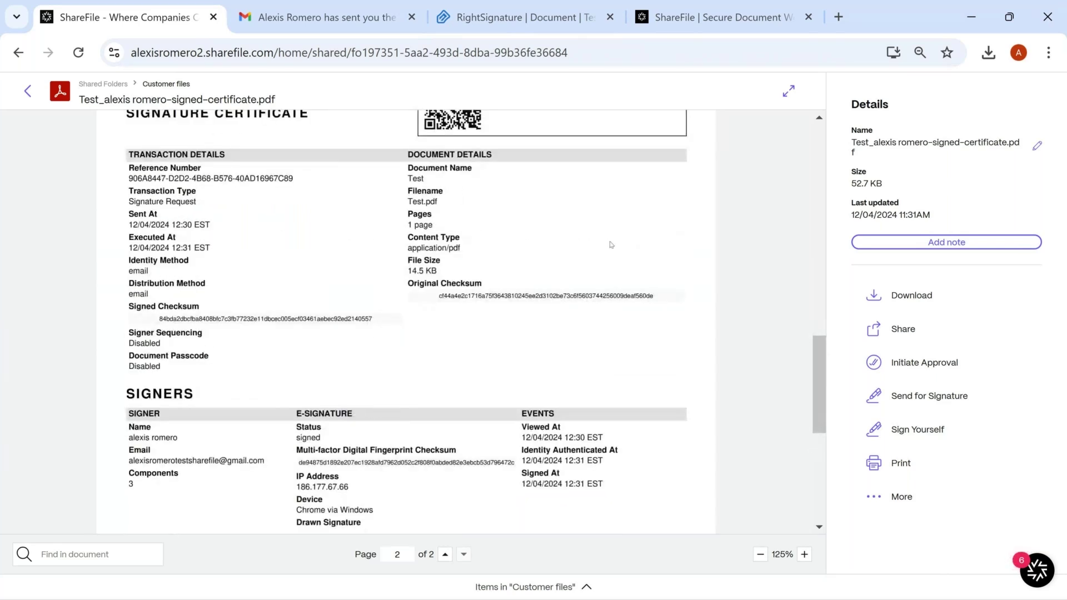
scroll(611, 244, "down", 2)
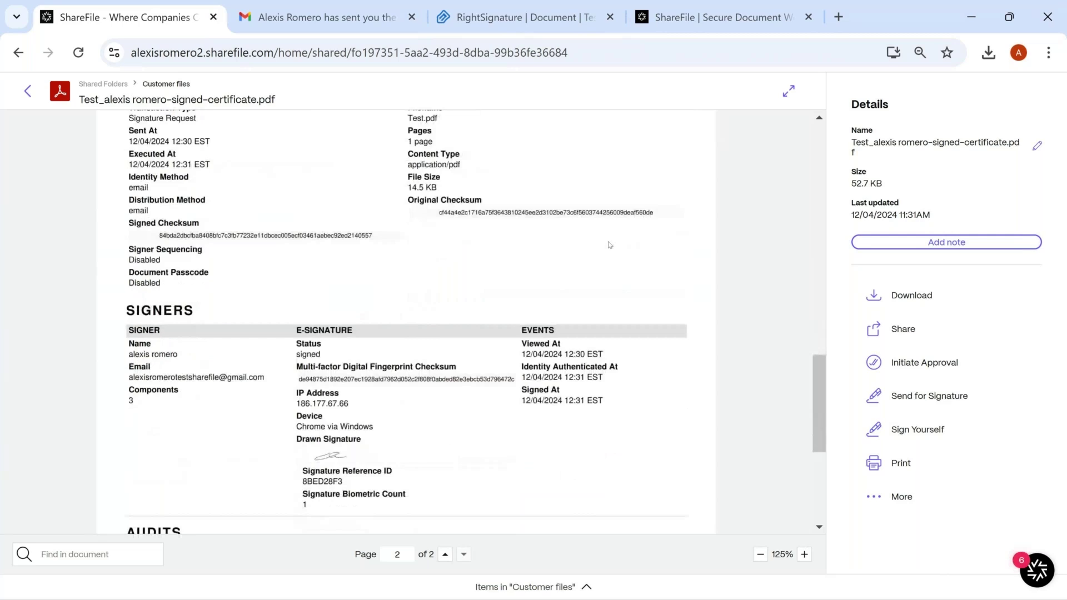
scroll(610, 245, "down", 4)
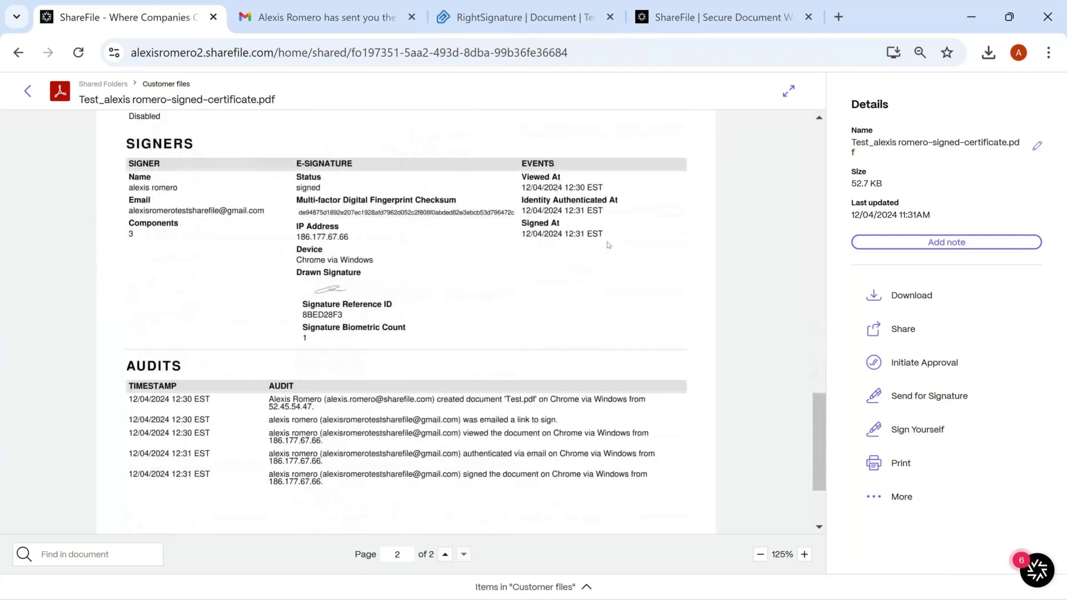
scroll(609, 245, "down", 3)
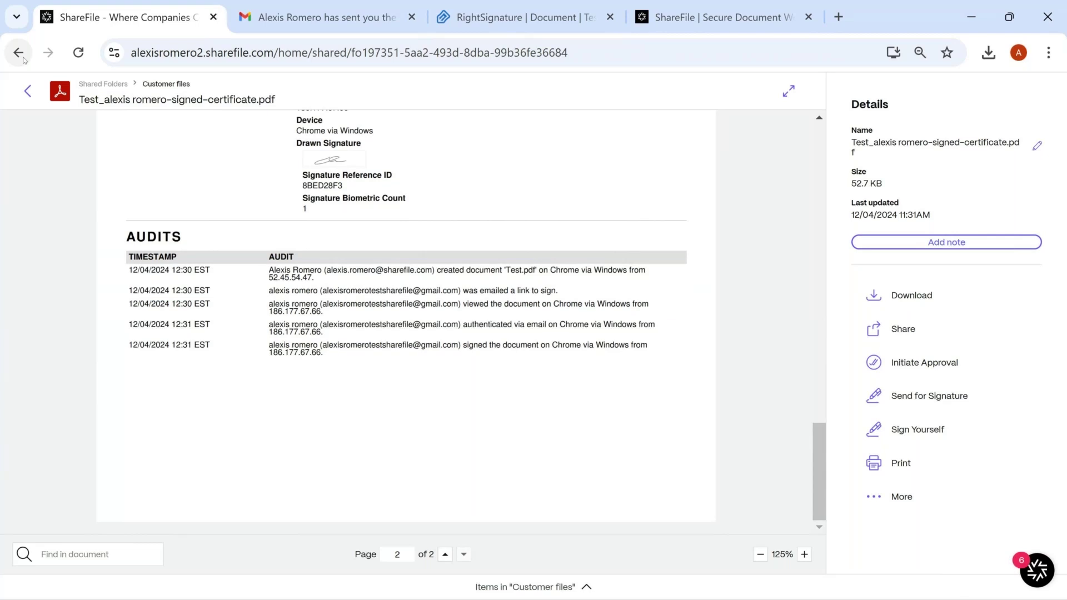
Go back from the preview through Signatures and Dashboard to the Apps for Windows page
left_click(24, 59)
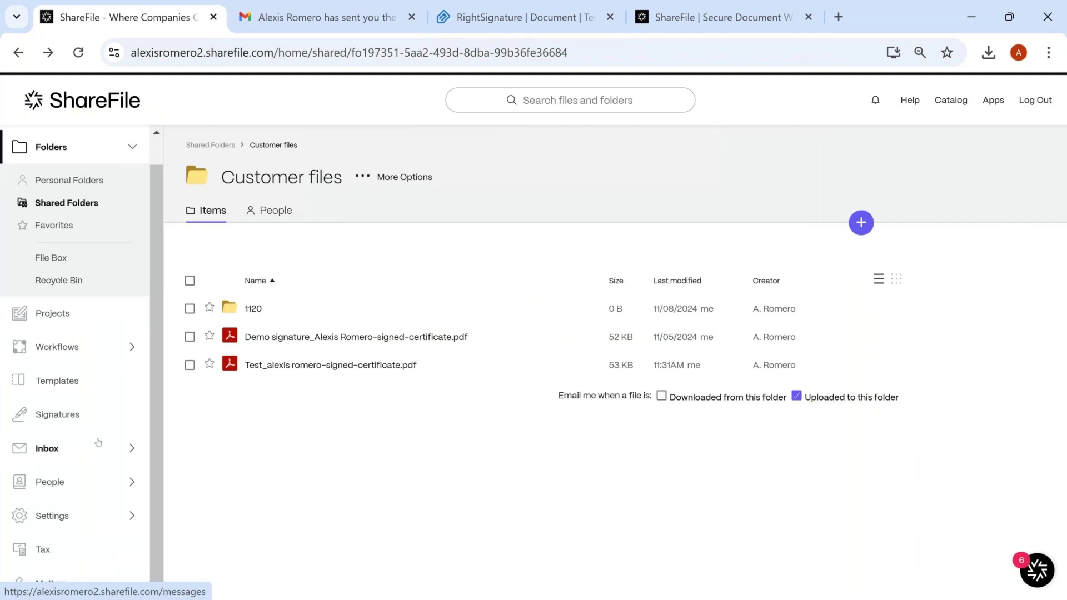
left_click(58, 414)
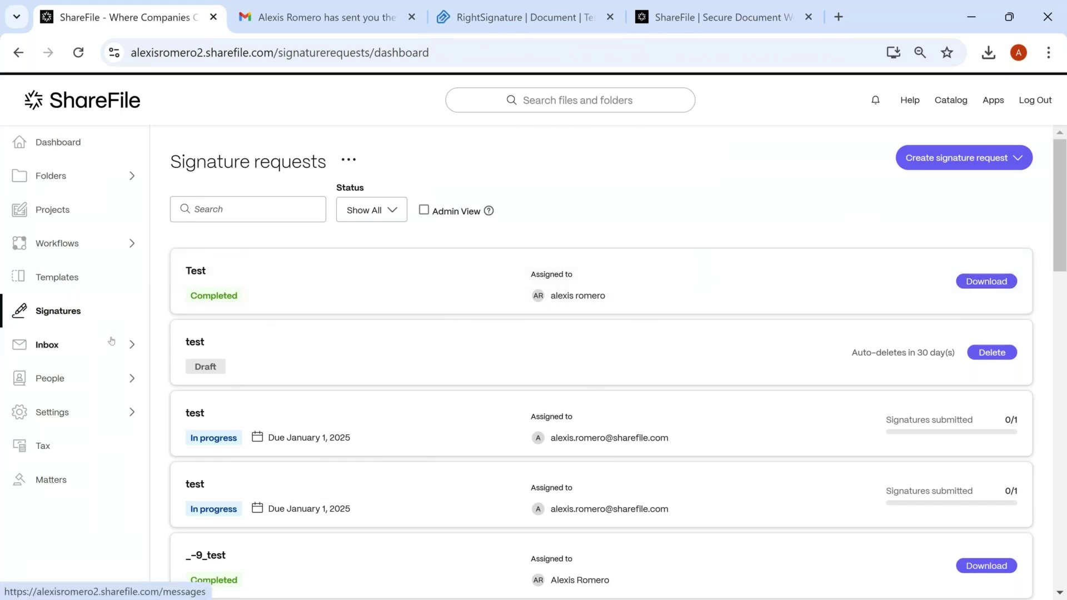
left_click(54, 143)
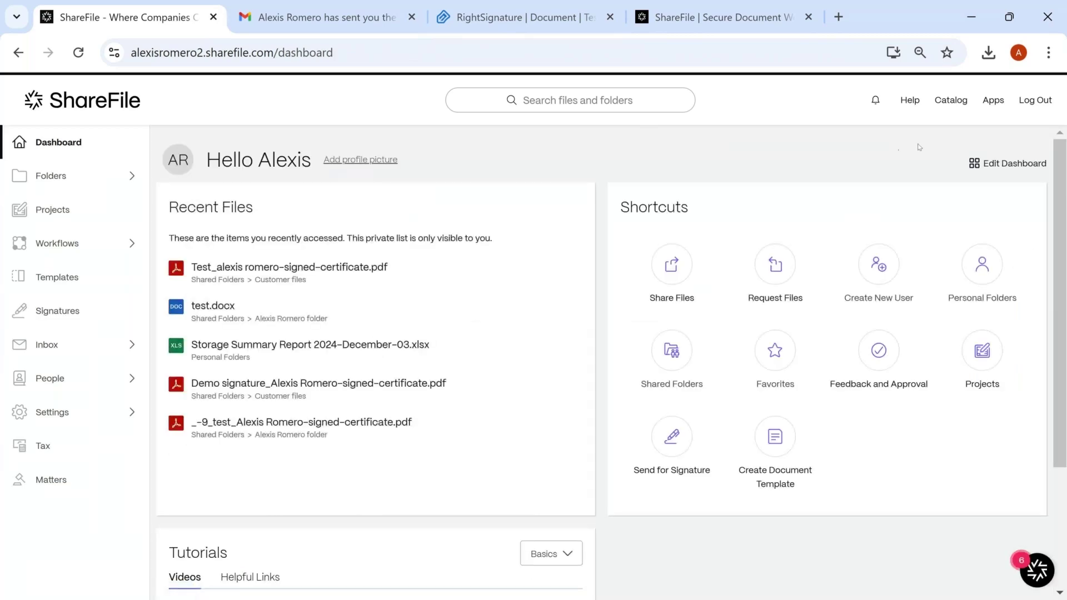
left_click(993, 101)
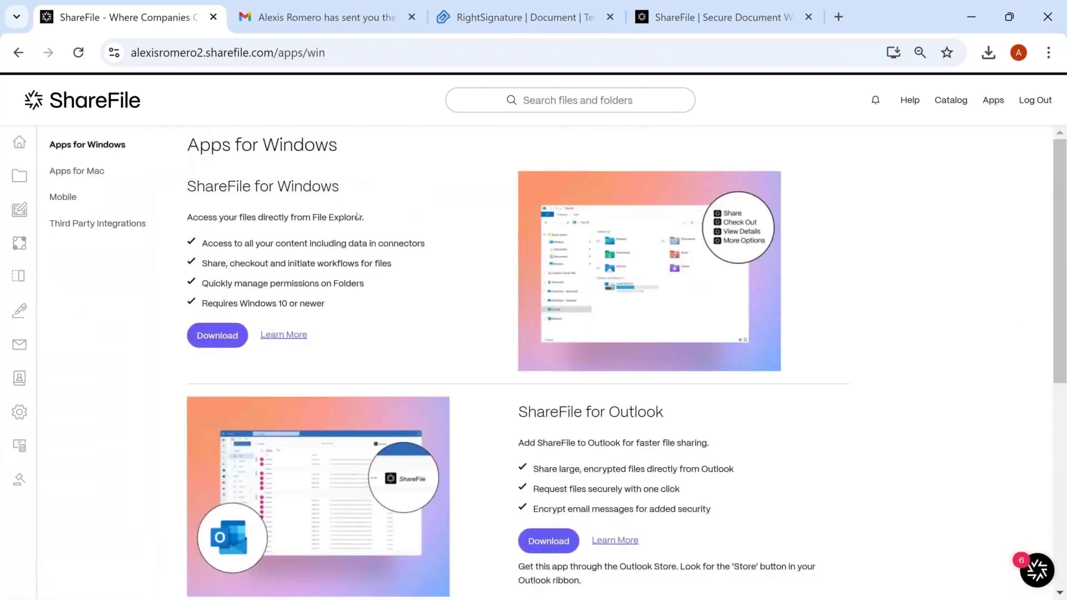
Browse the Apps for Mac listing, then switch to the Mobile apps page
scroll(369, 237, "down", 3)
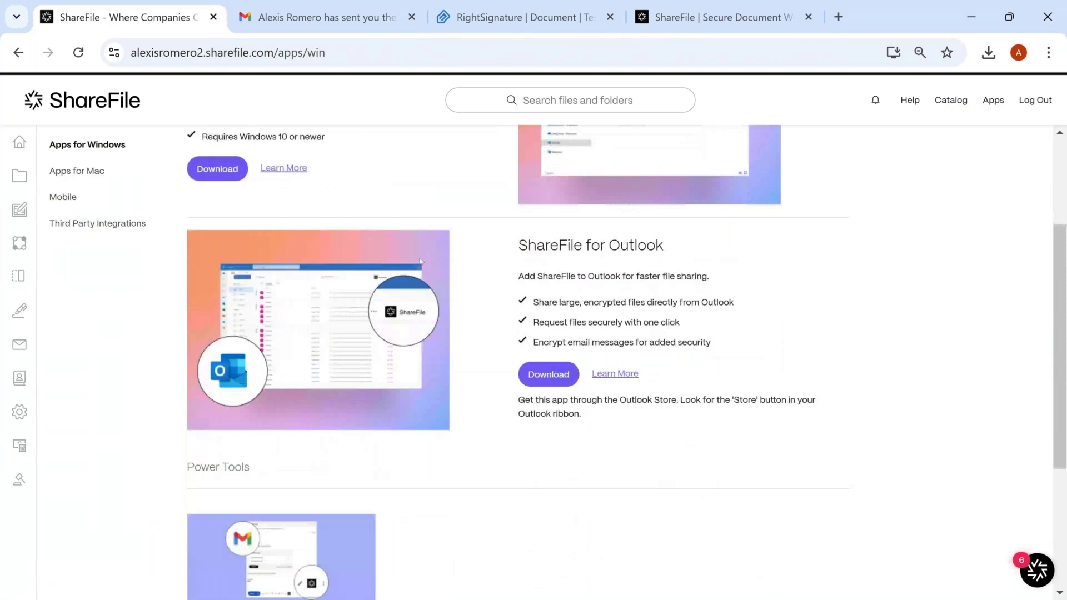
scroll(420, 261, "down", 3)
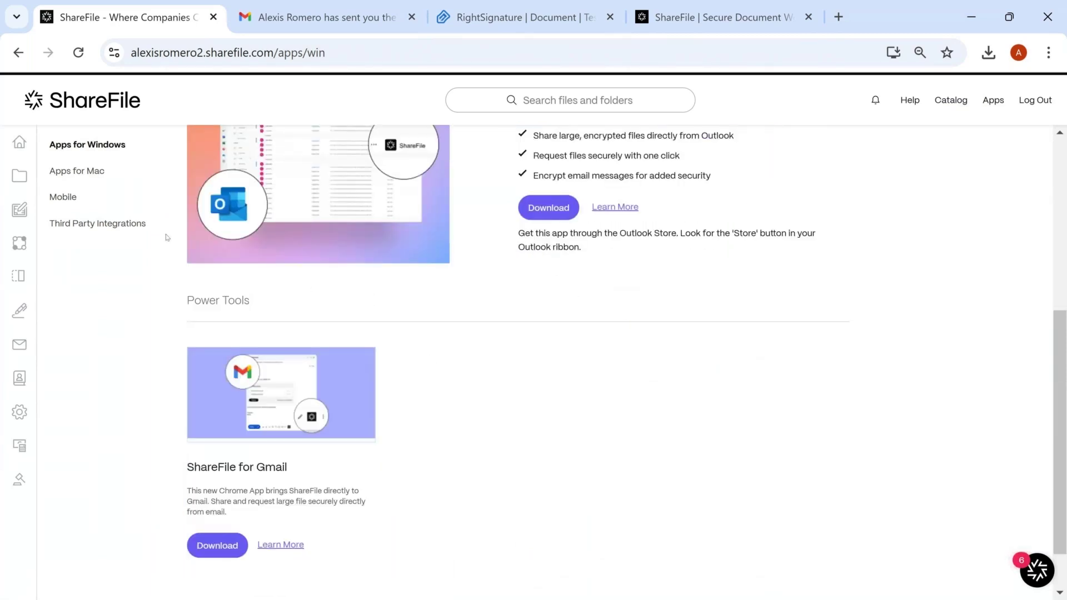
left_click(93, 176)
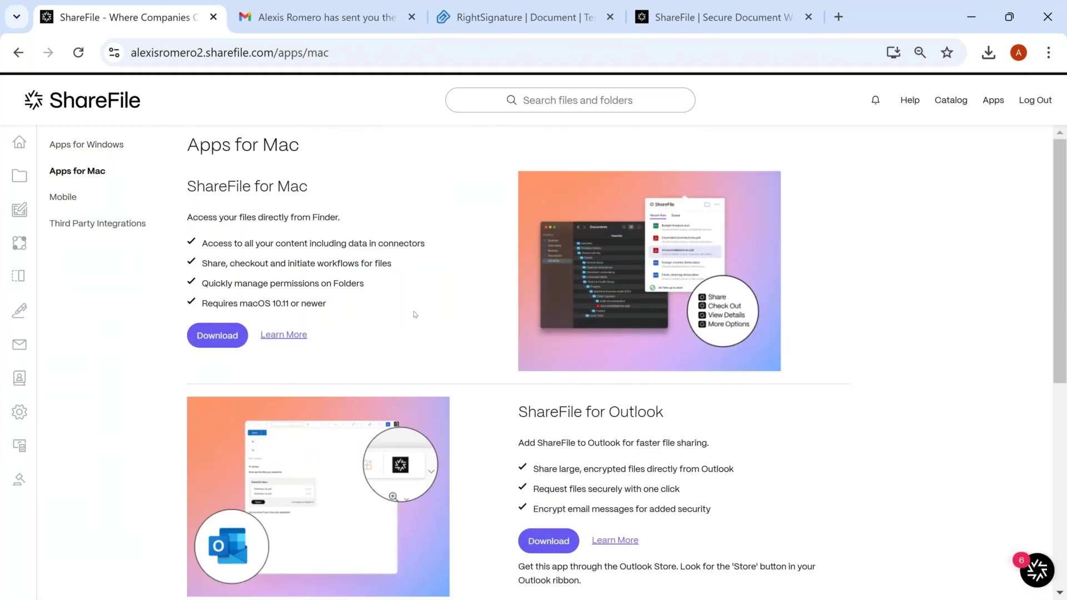
scroll(422, 316, "down", 3)
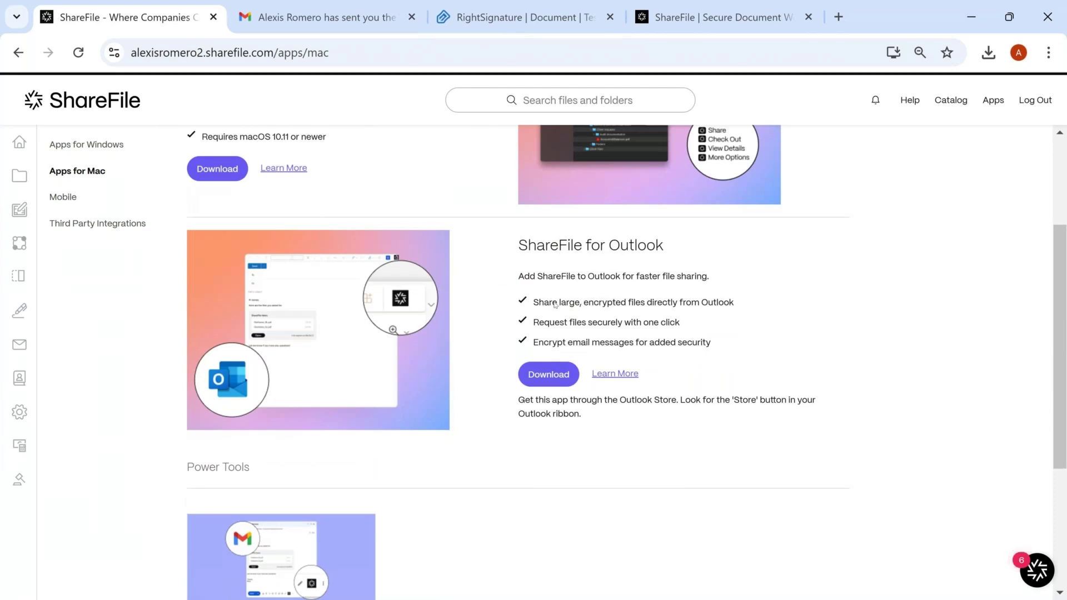
scroll(583, 309, "down", 3)
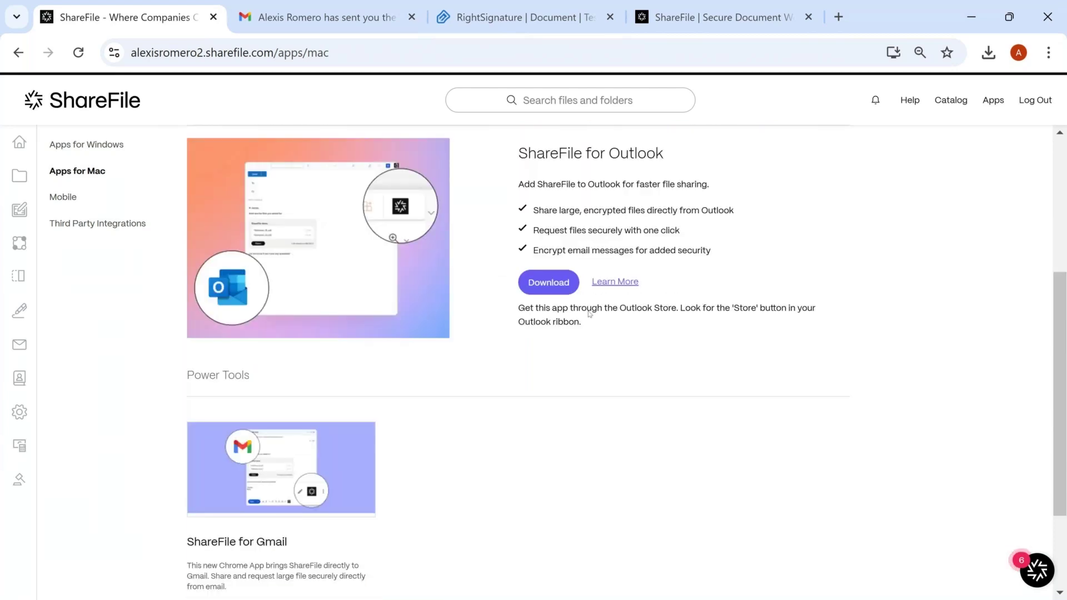
scroll(589, 315, "down", 1)
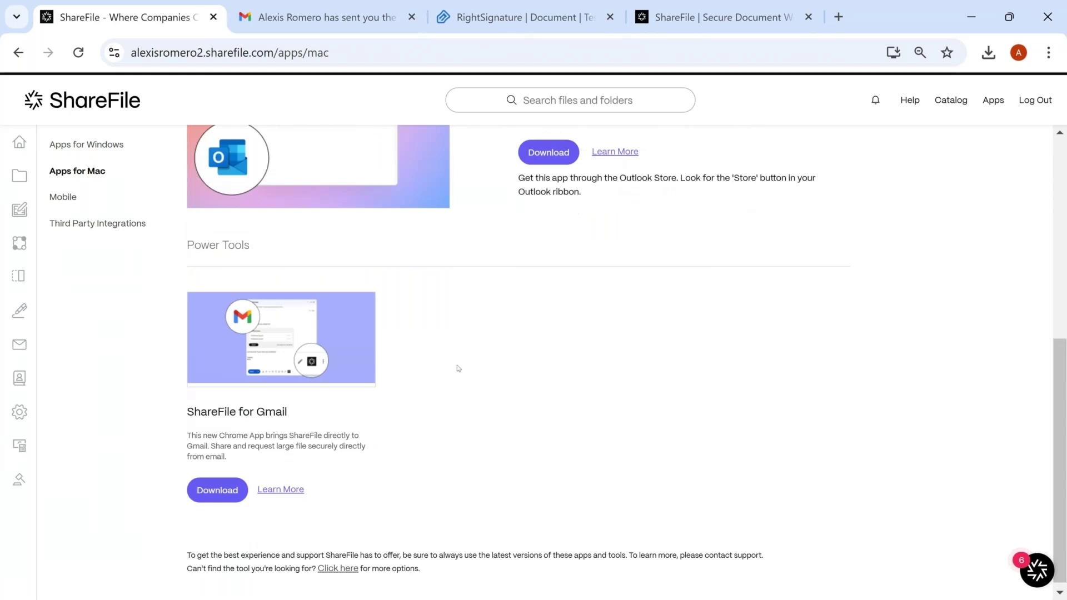
left_click(63, 197)
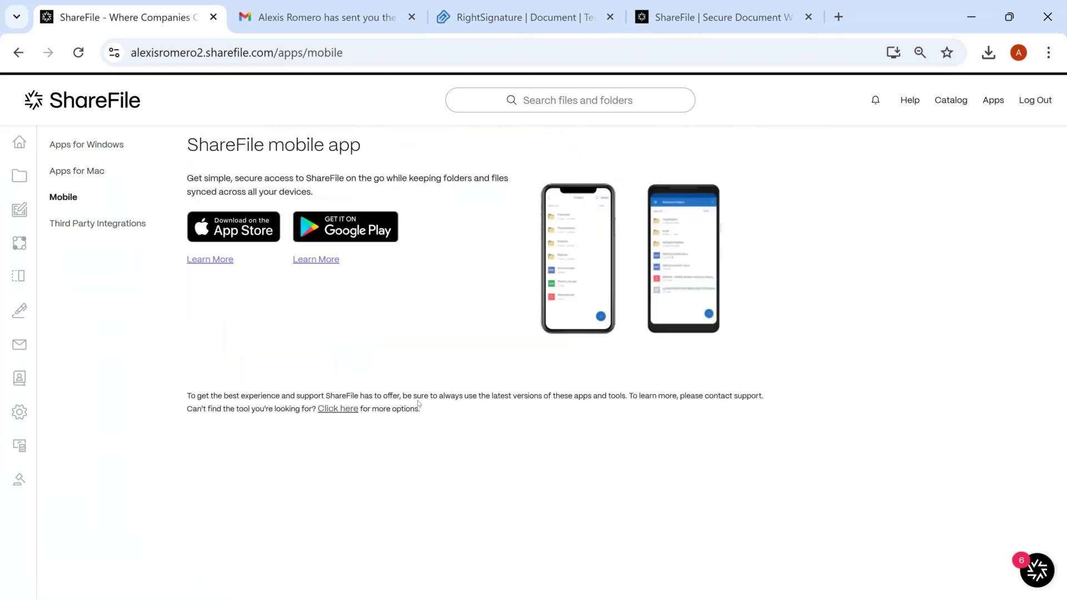
Scroll through the Third Party Integrations cards, then switch to the sharefile.com homepage tab
left_click(112, 225)
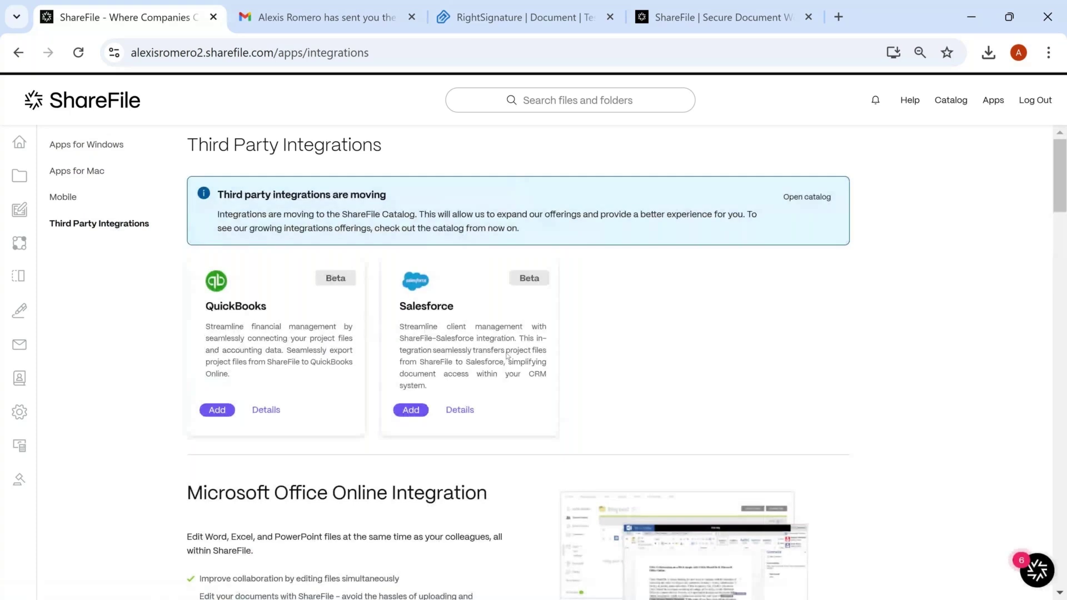
scroll(507, 355, "down", 2)
scroll(519, 298, "down", 2)
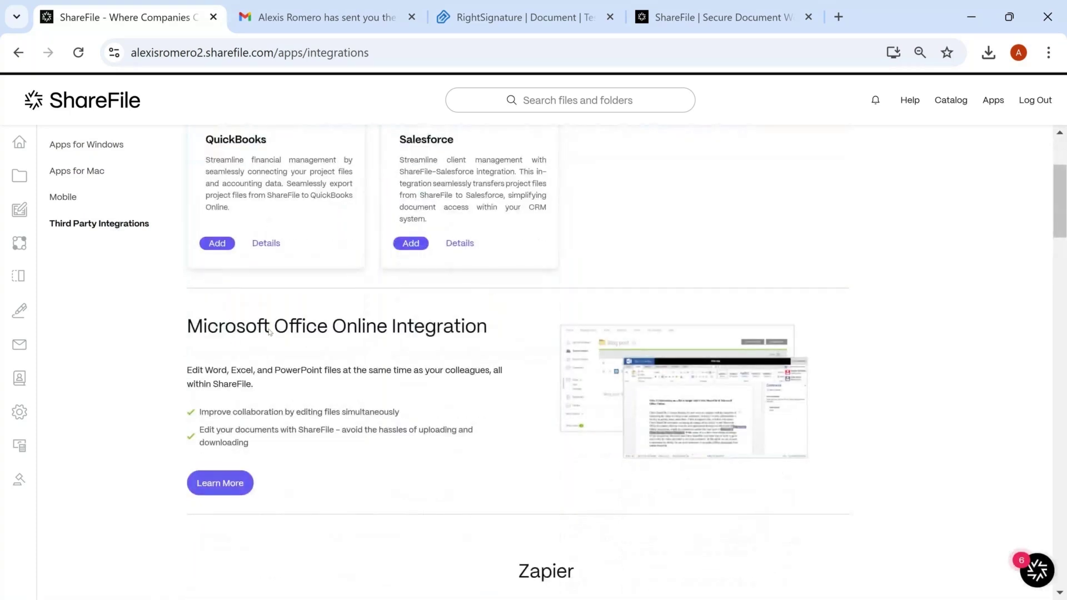
scroll(253, 333, "up", 2)
scroll(254, 334, "up", 2)
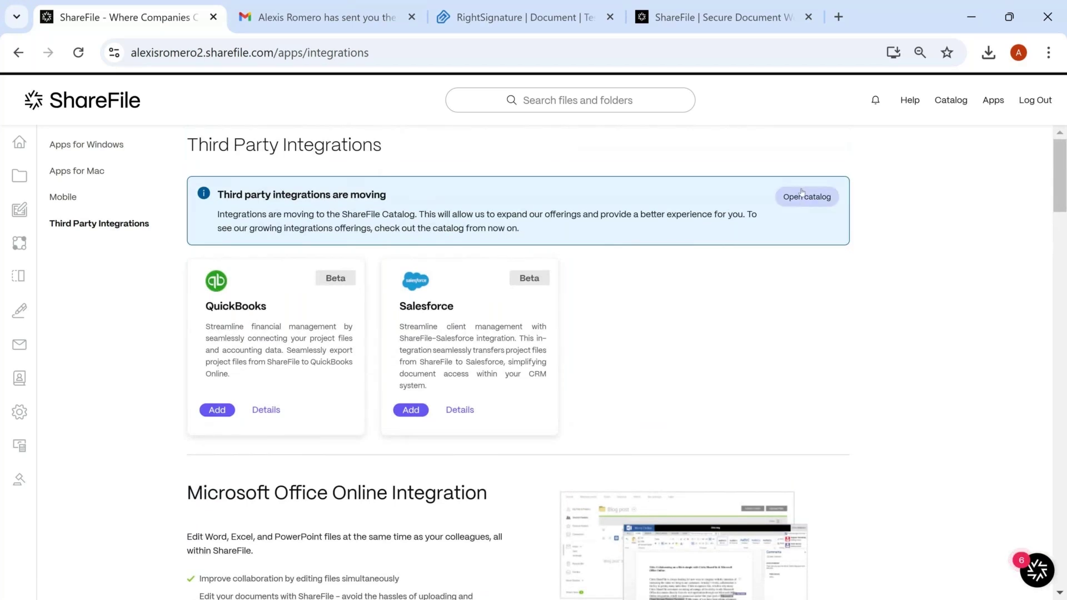
left_click(711, 17)
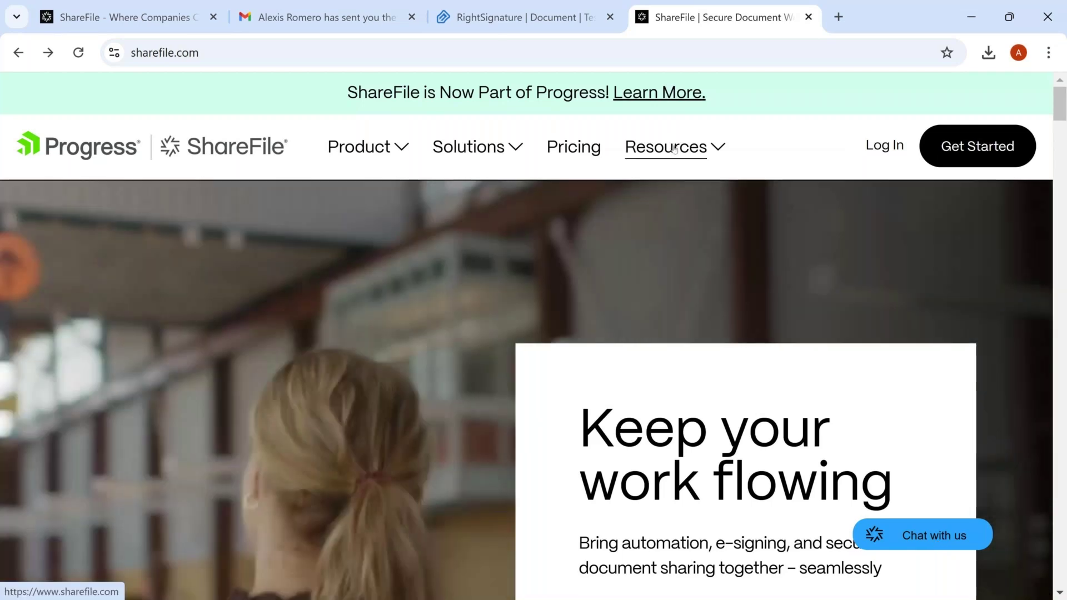
Open Help Center from the Resources menu and show the search box's suggested topics
left_click(674, 147)
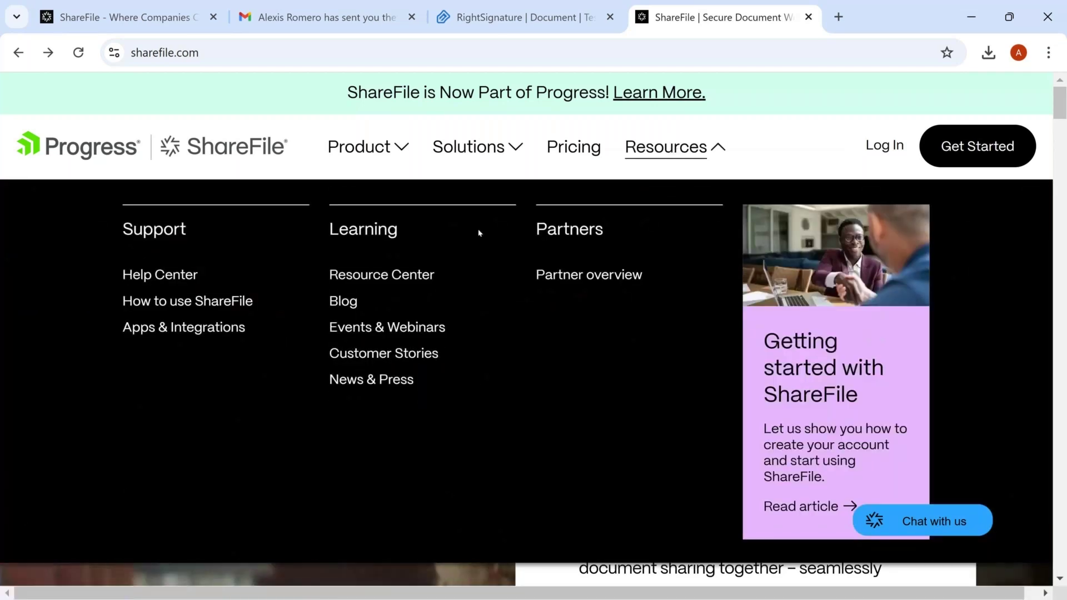
left_click(180, 281)
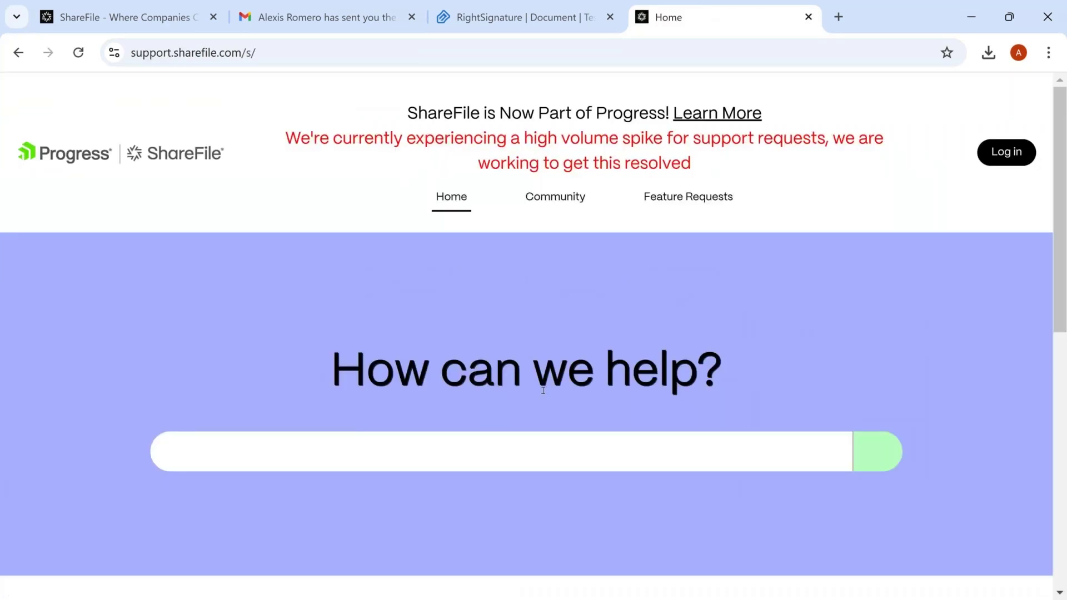
scroll(527, 383, "down", 2)
left_click(518, 372)
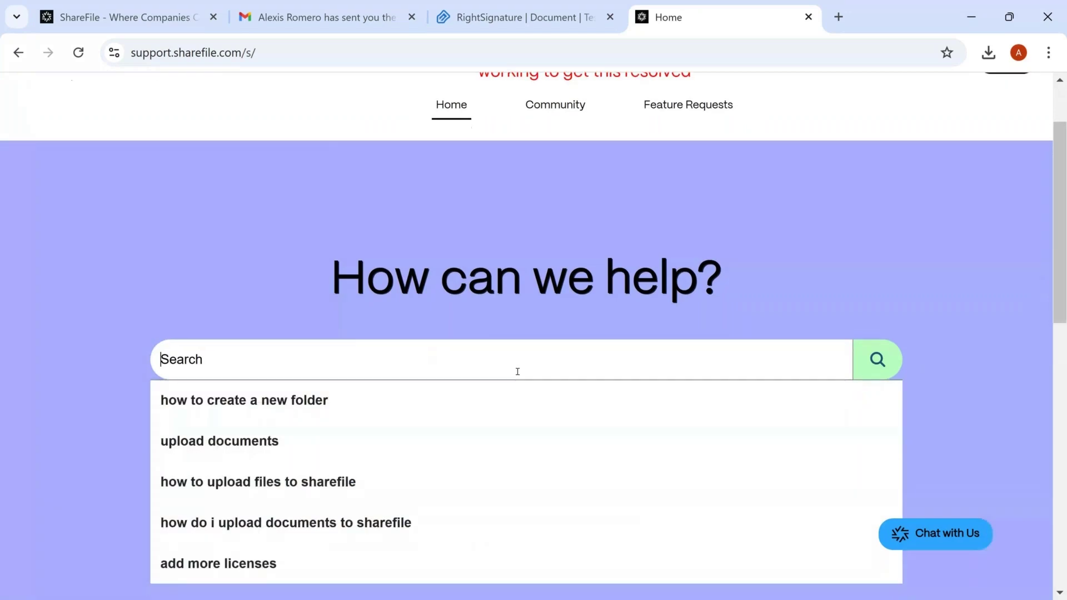
scroll(517, 372, "down", 3)
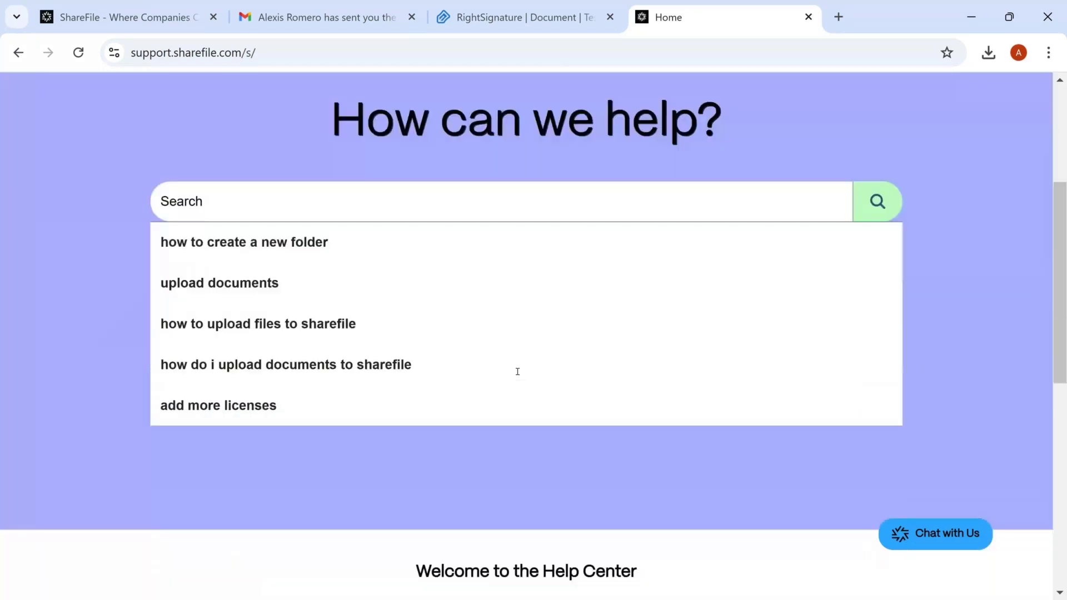
Run the 'how to create a new folder' suggestion and scroll its 1,563 results
left_click(285, 252)
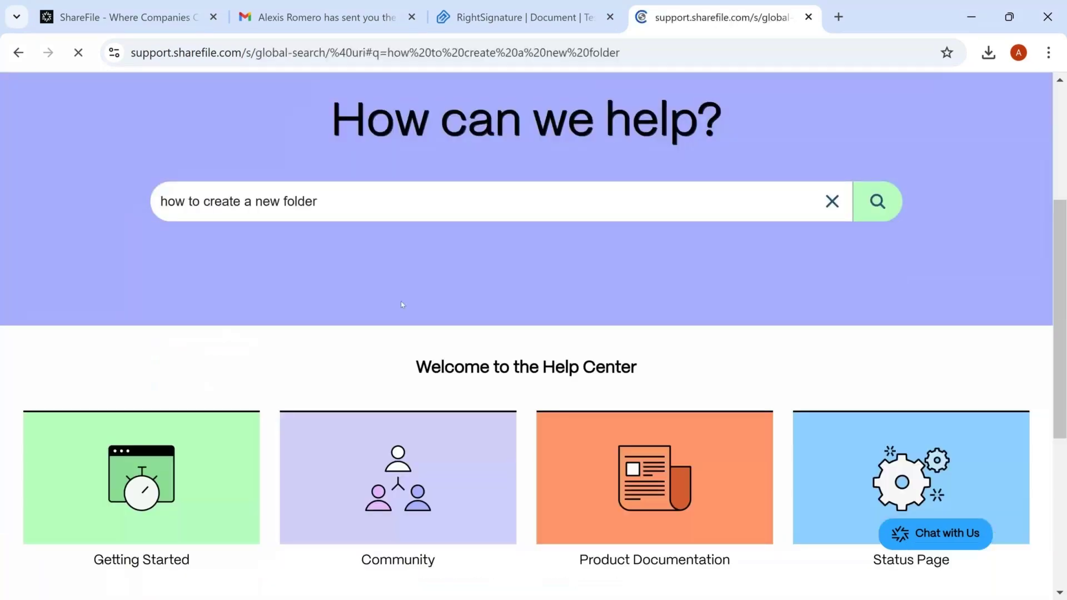
scroll(466, 323, "down", 4)
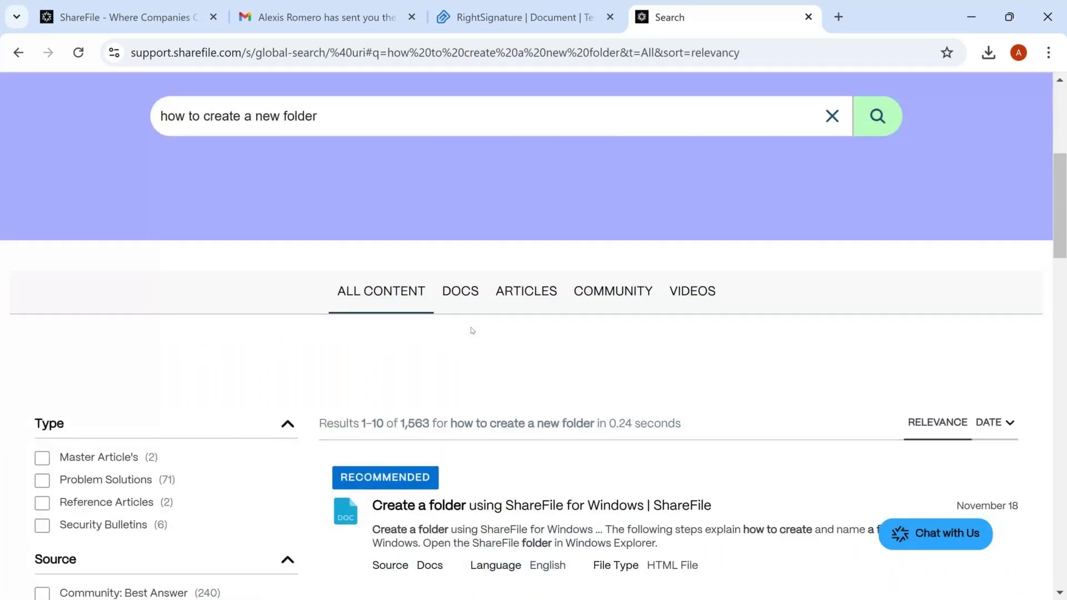
scroll(537, 431, "down", 2)
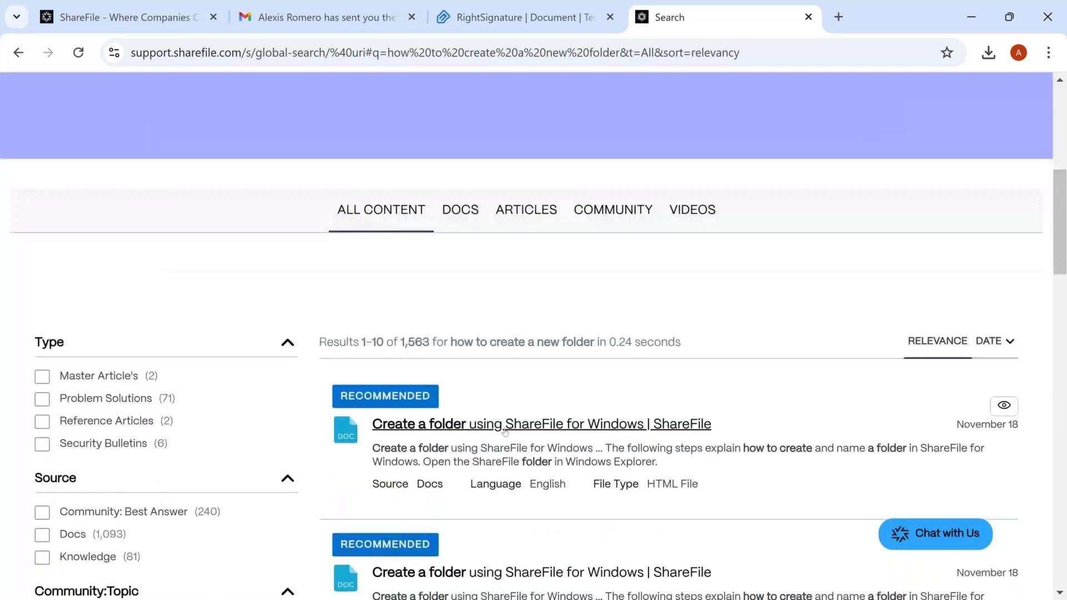
scroll(506, 431, "down", 3)
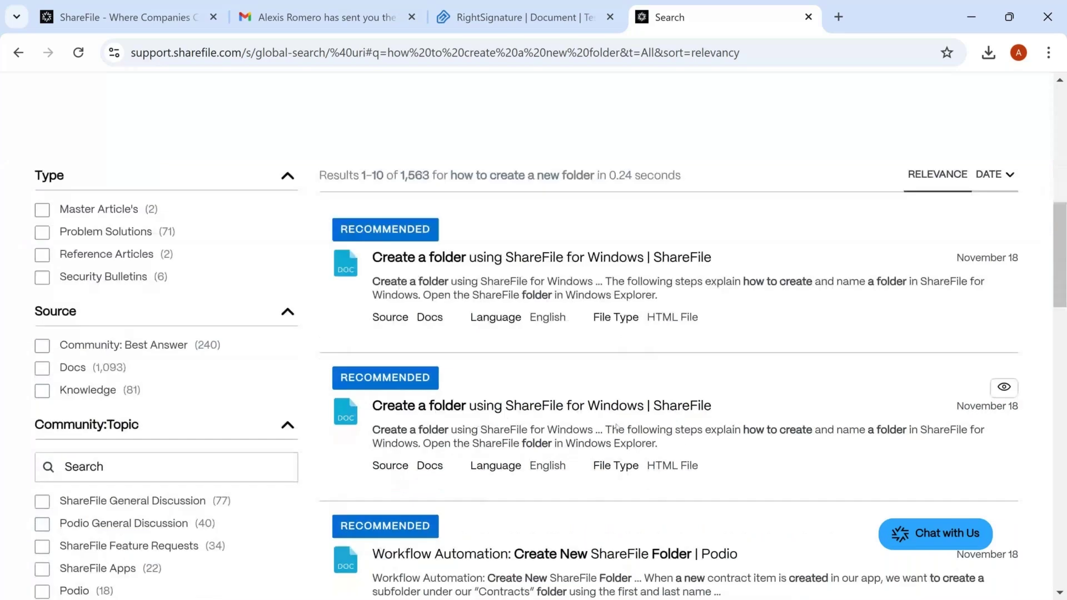
scroll(616, 426, "down", 2)
scroll(616, 431, "down", 2)
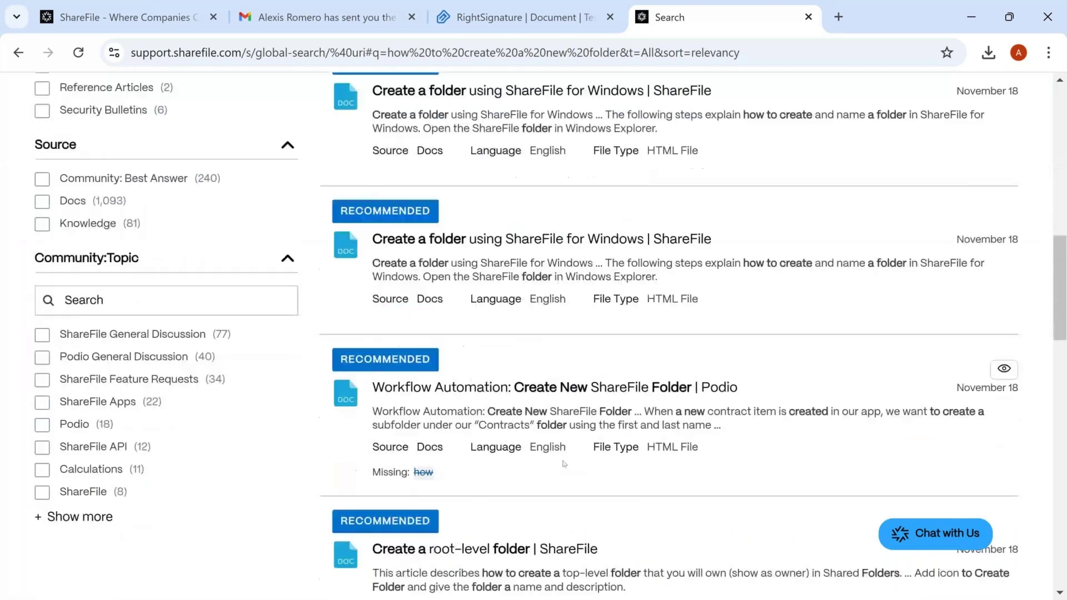
scroll(564, 463, "up", 2)
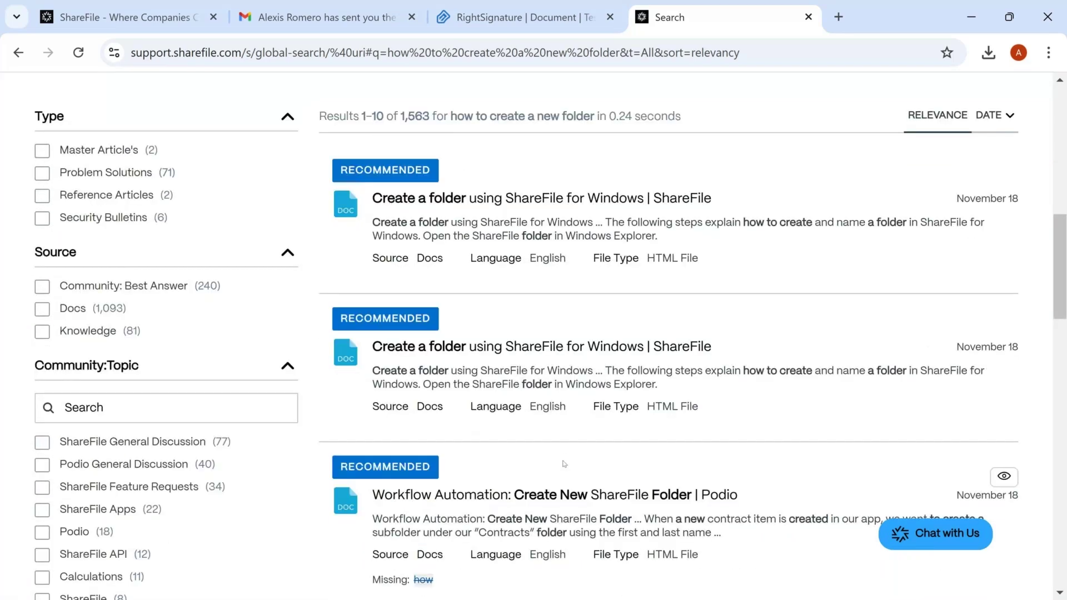